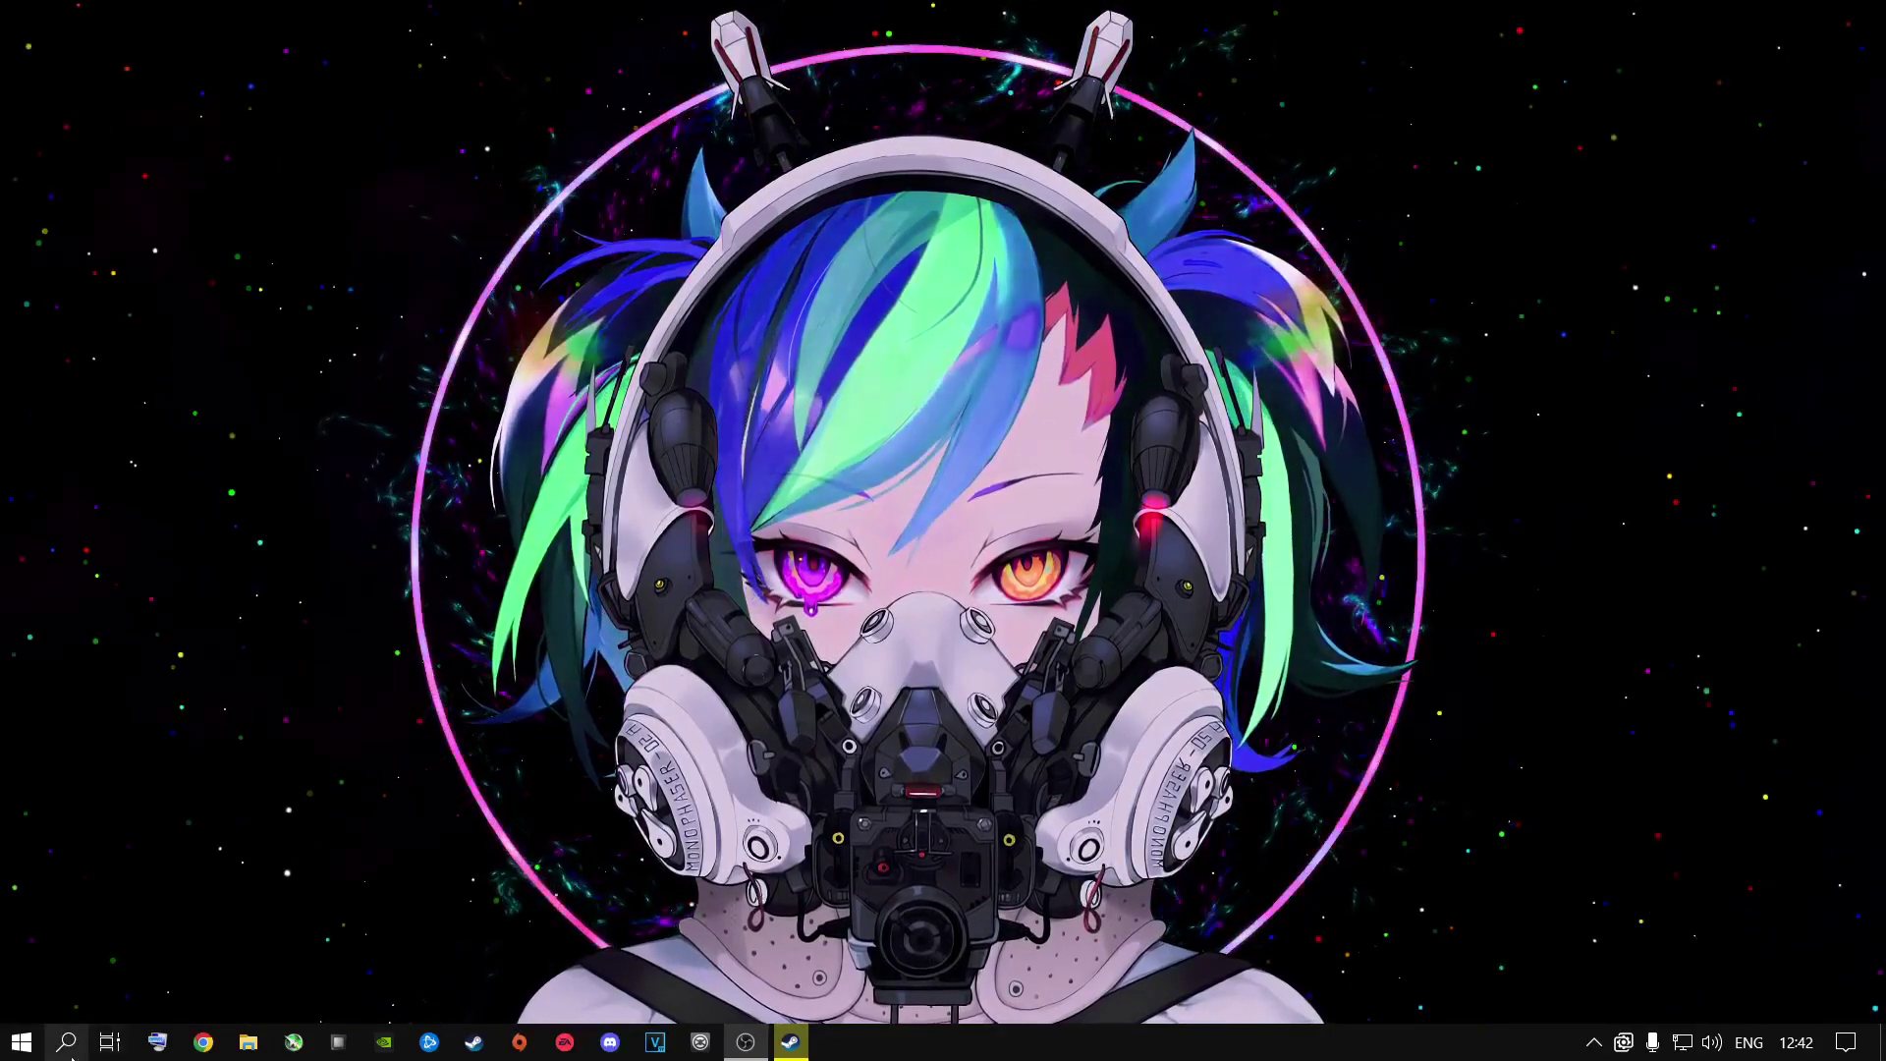
Open Windows Settings and go to the Game Mode page of the Gaming category.
key("super+s")
type("settings")
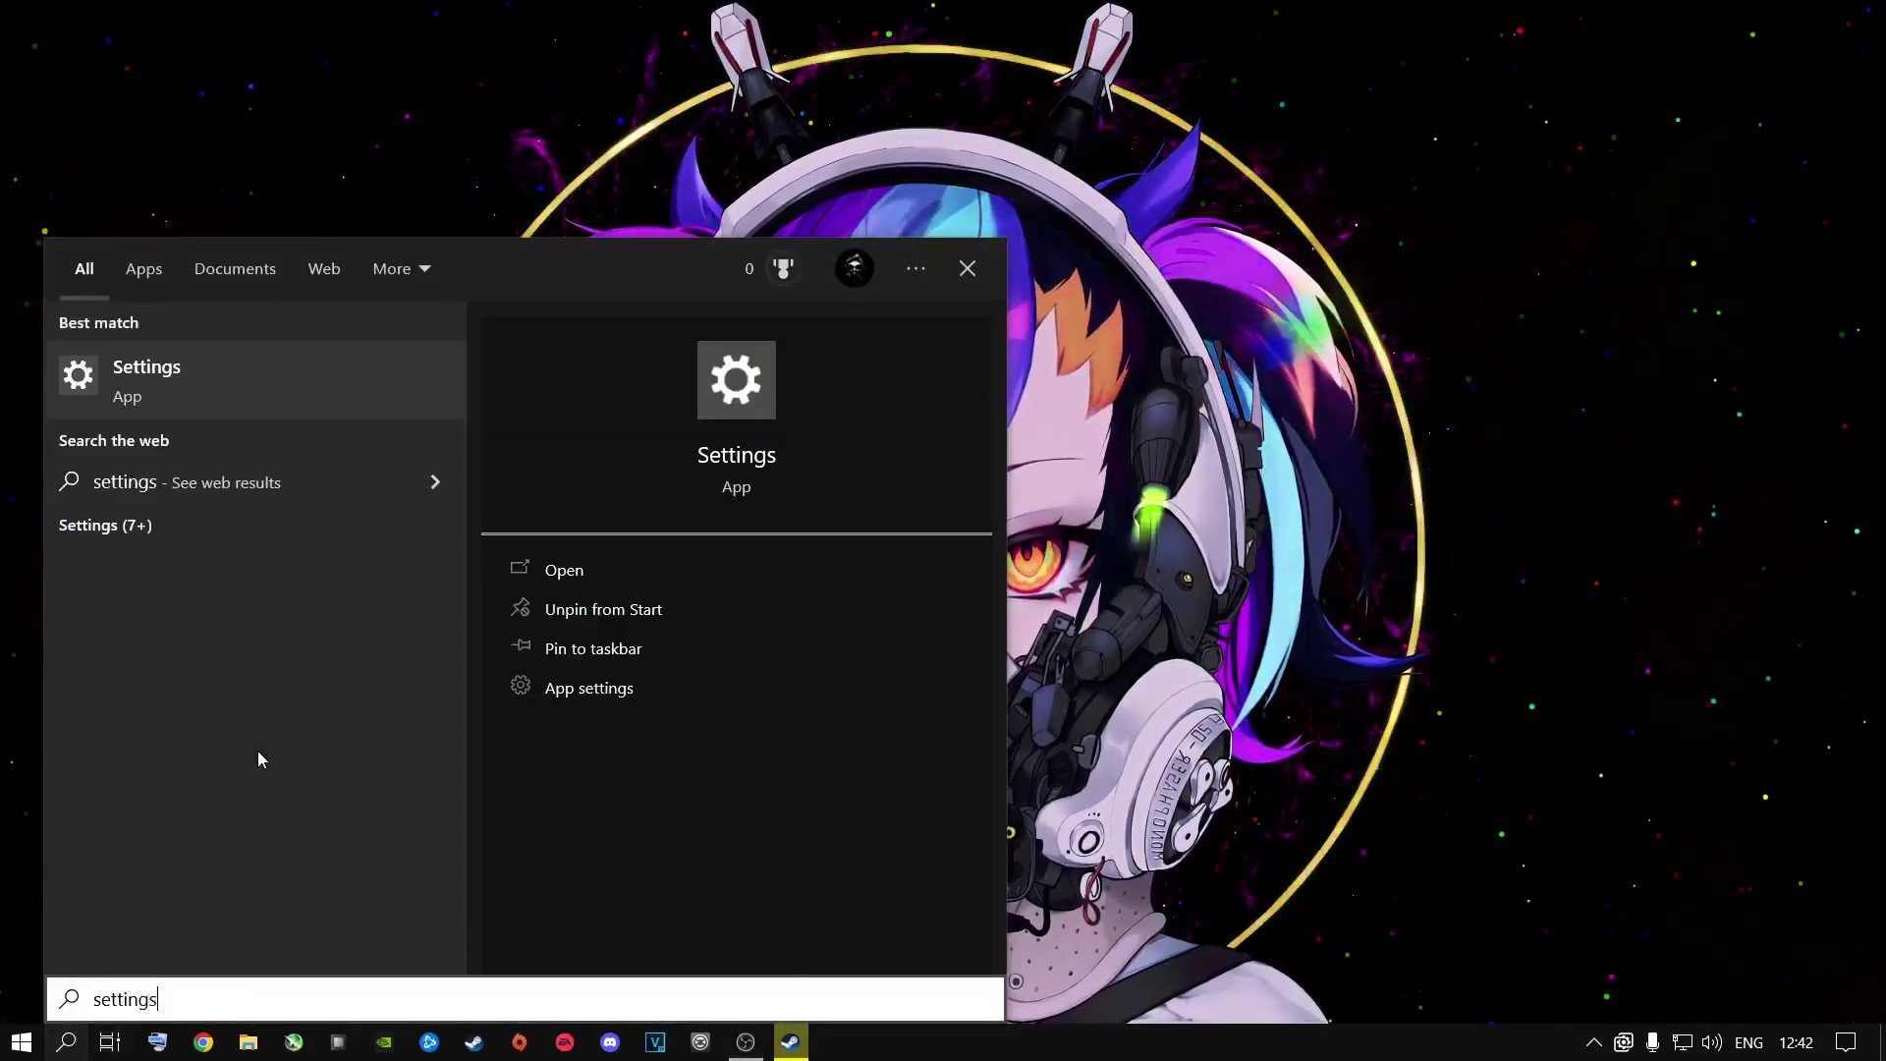
key("Return")
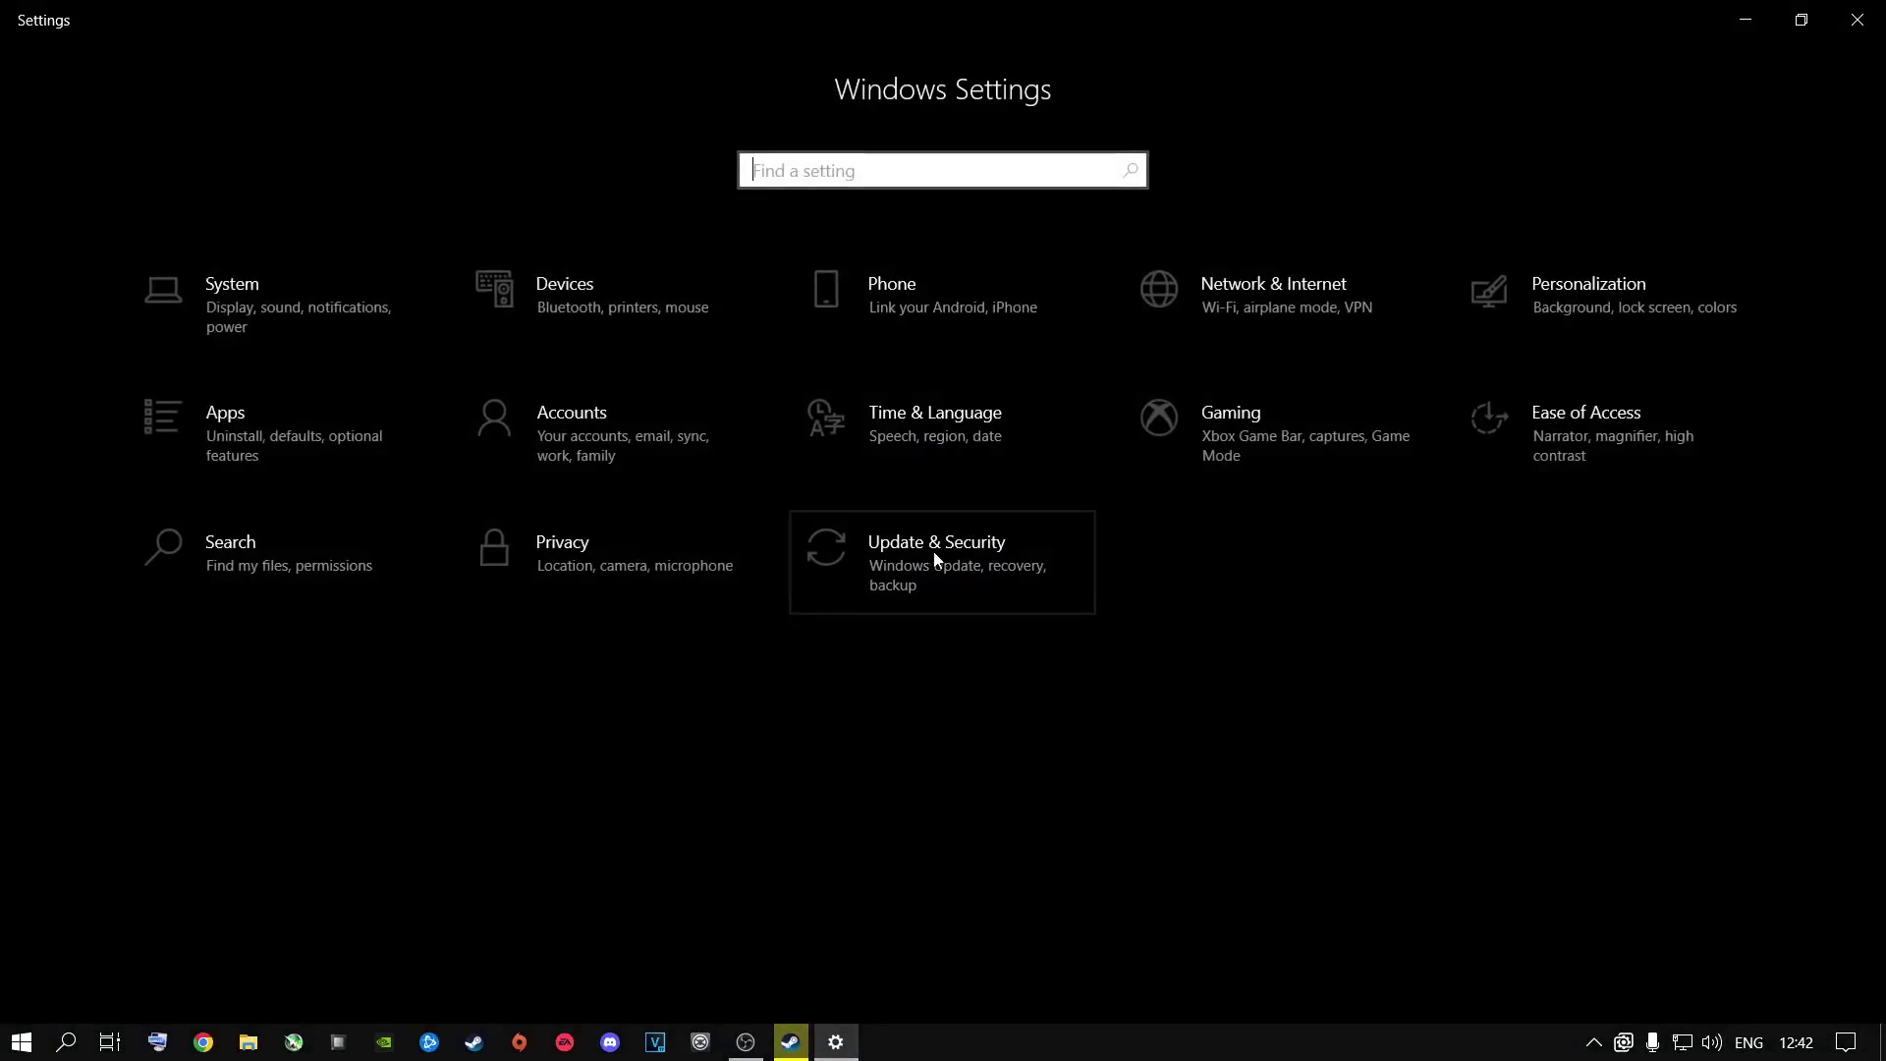
left_click(1276, 430)
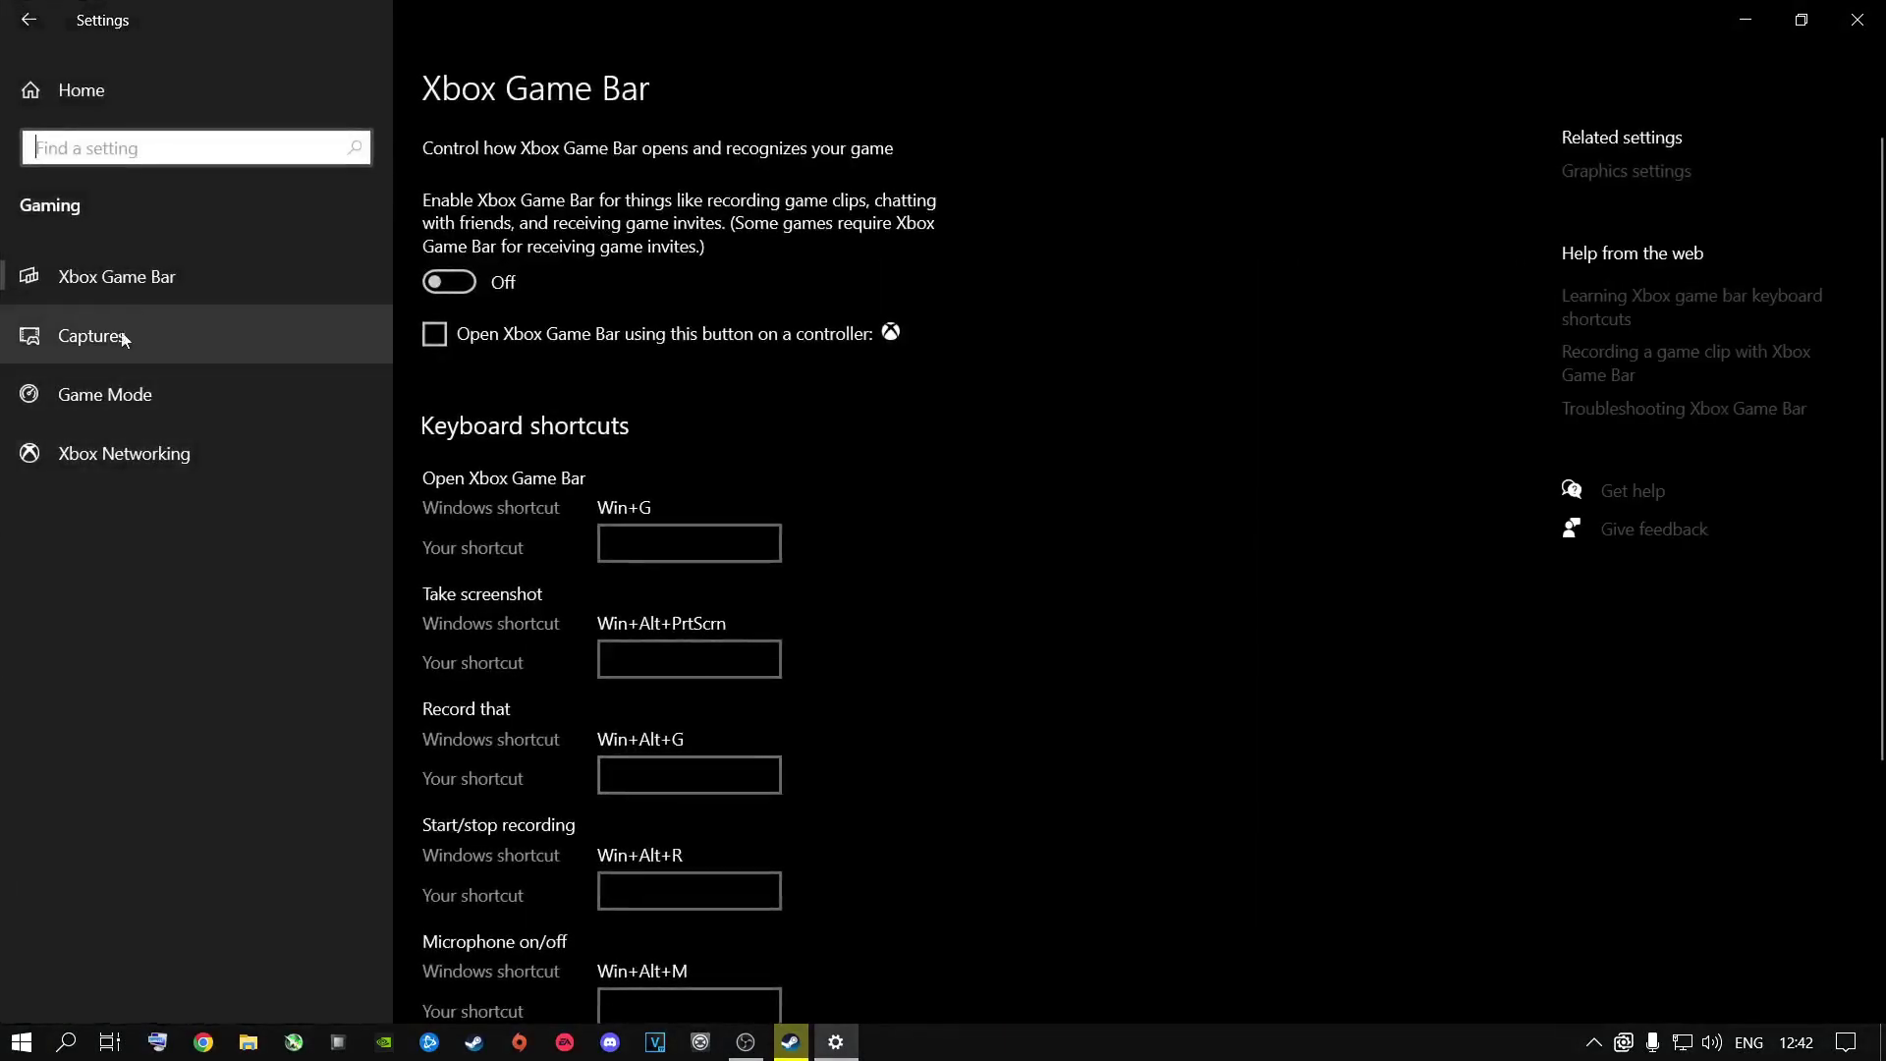
left_click(92, 394)
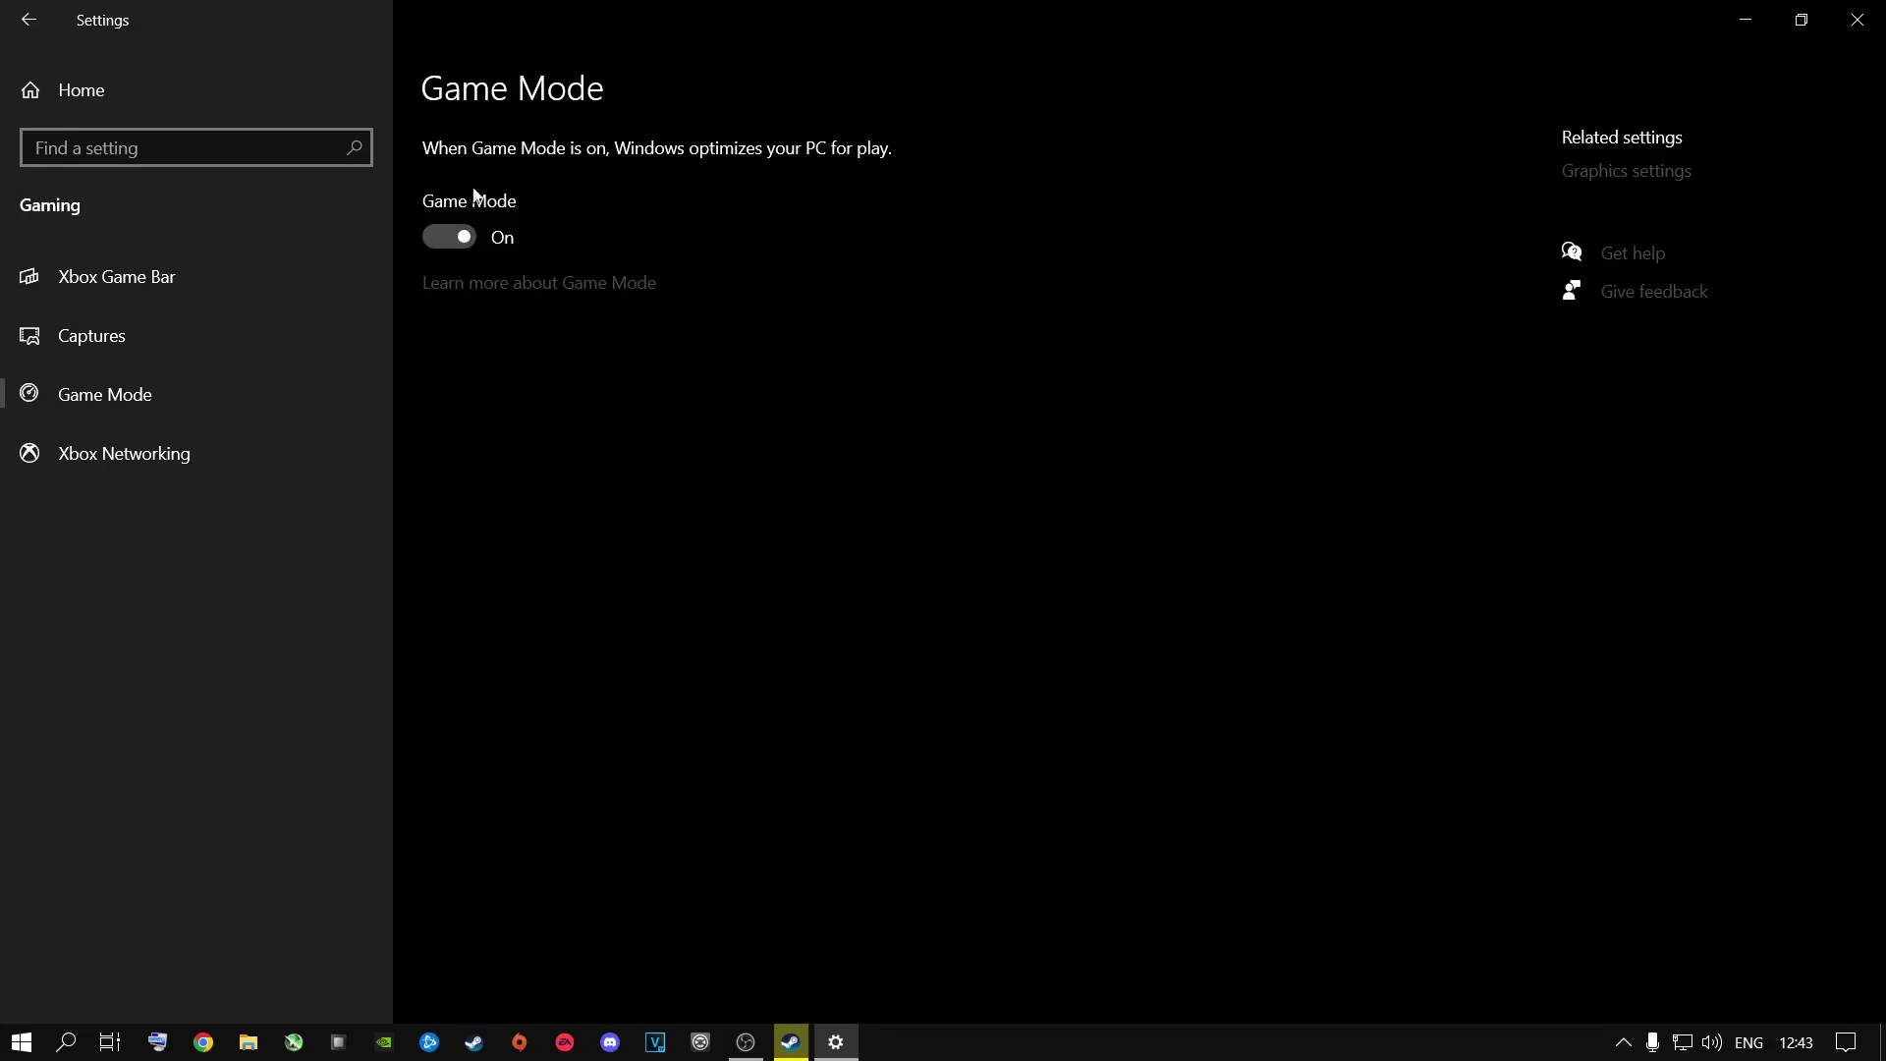
In the related graphics settings, browse for a desktop app in Steam Install\steamapps\common on the Online Games SSD (D:).
left_click(1659, 175)
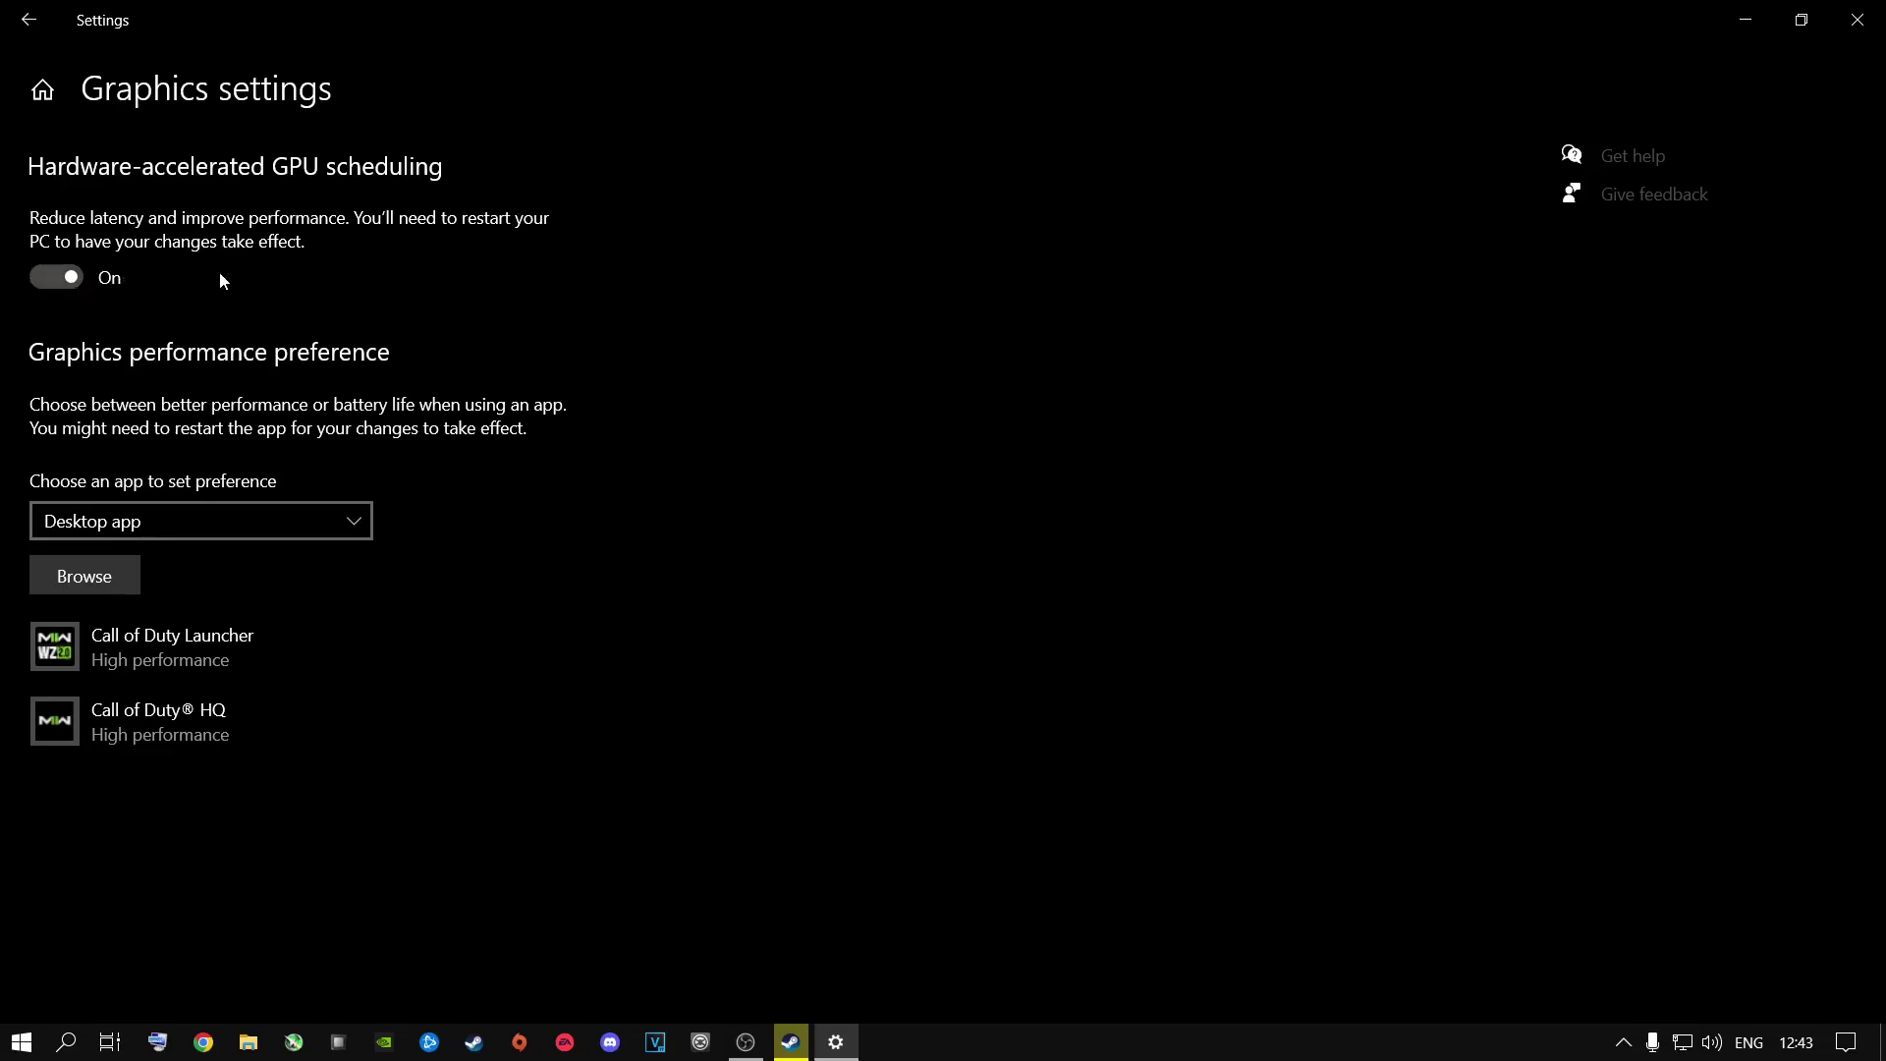
left_click(90, 577)
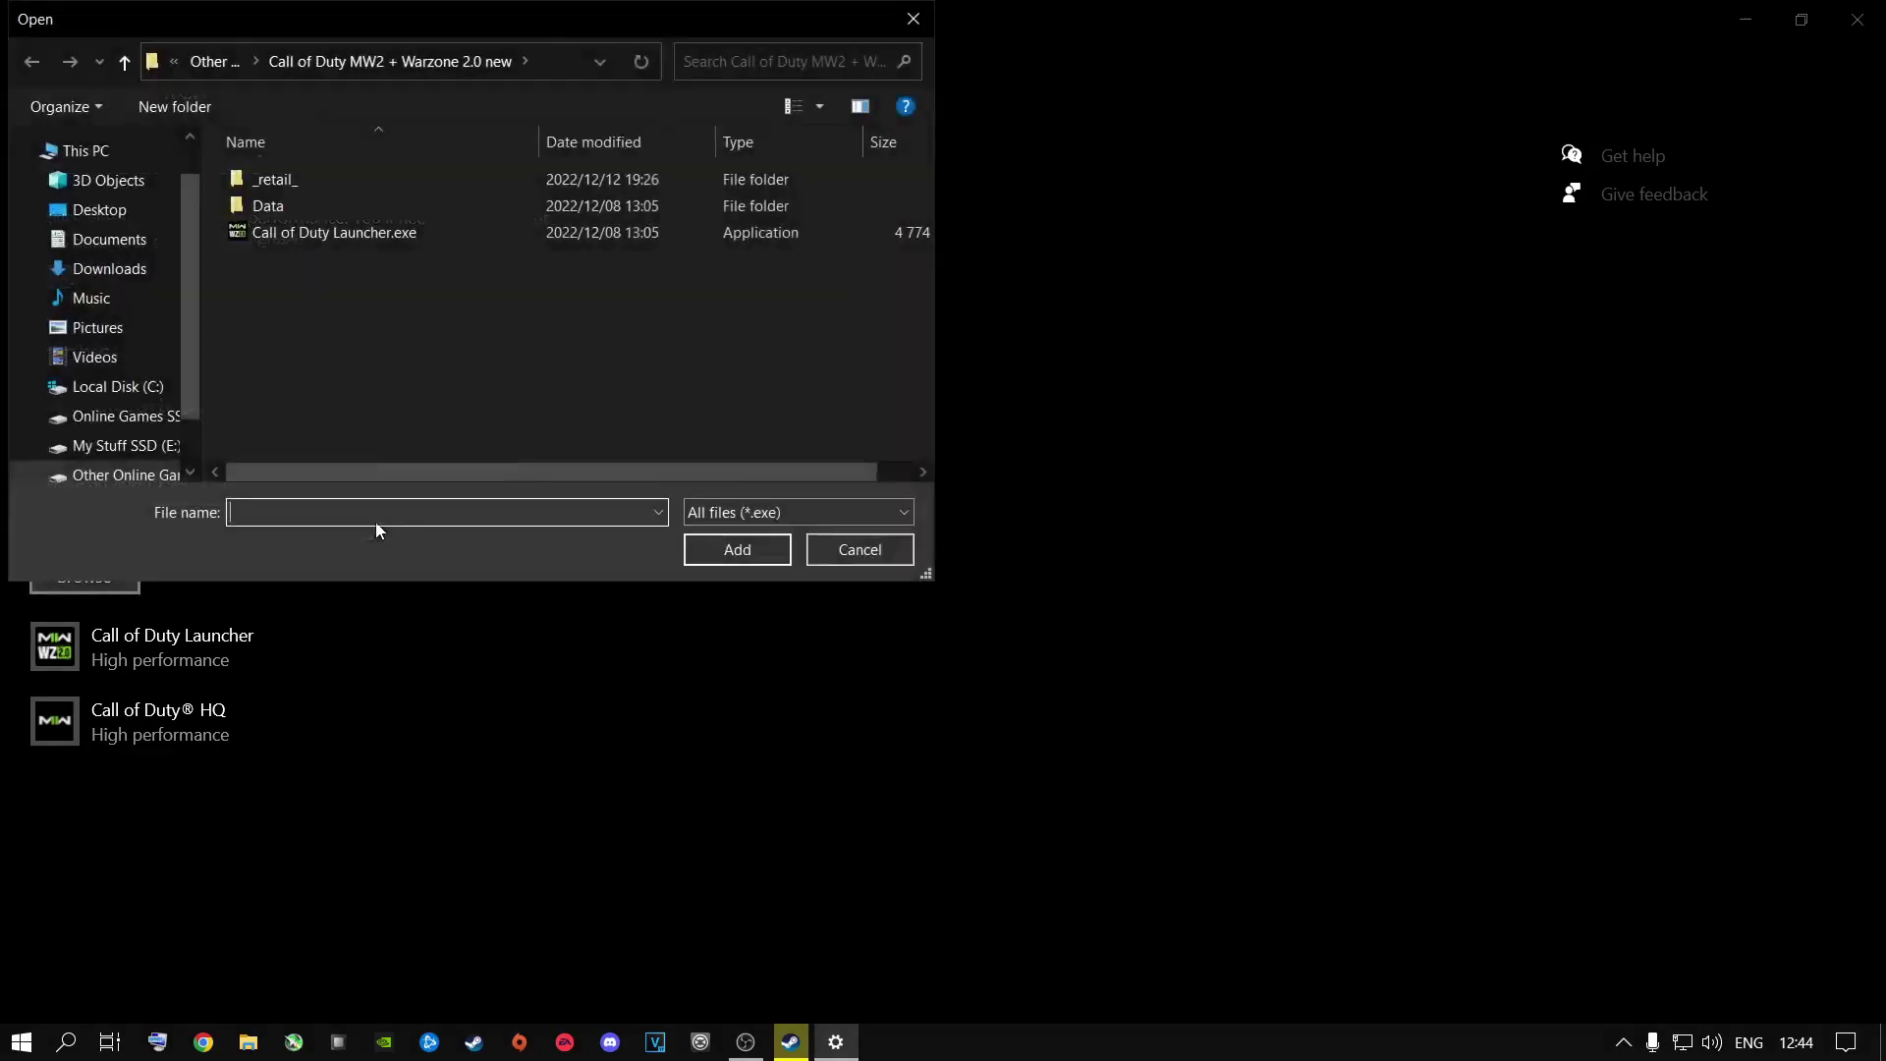
left_click(123, 417)
double_click(287, 371)
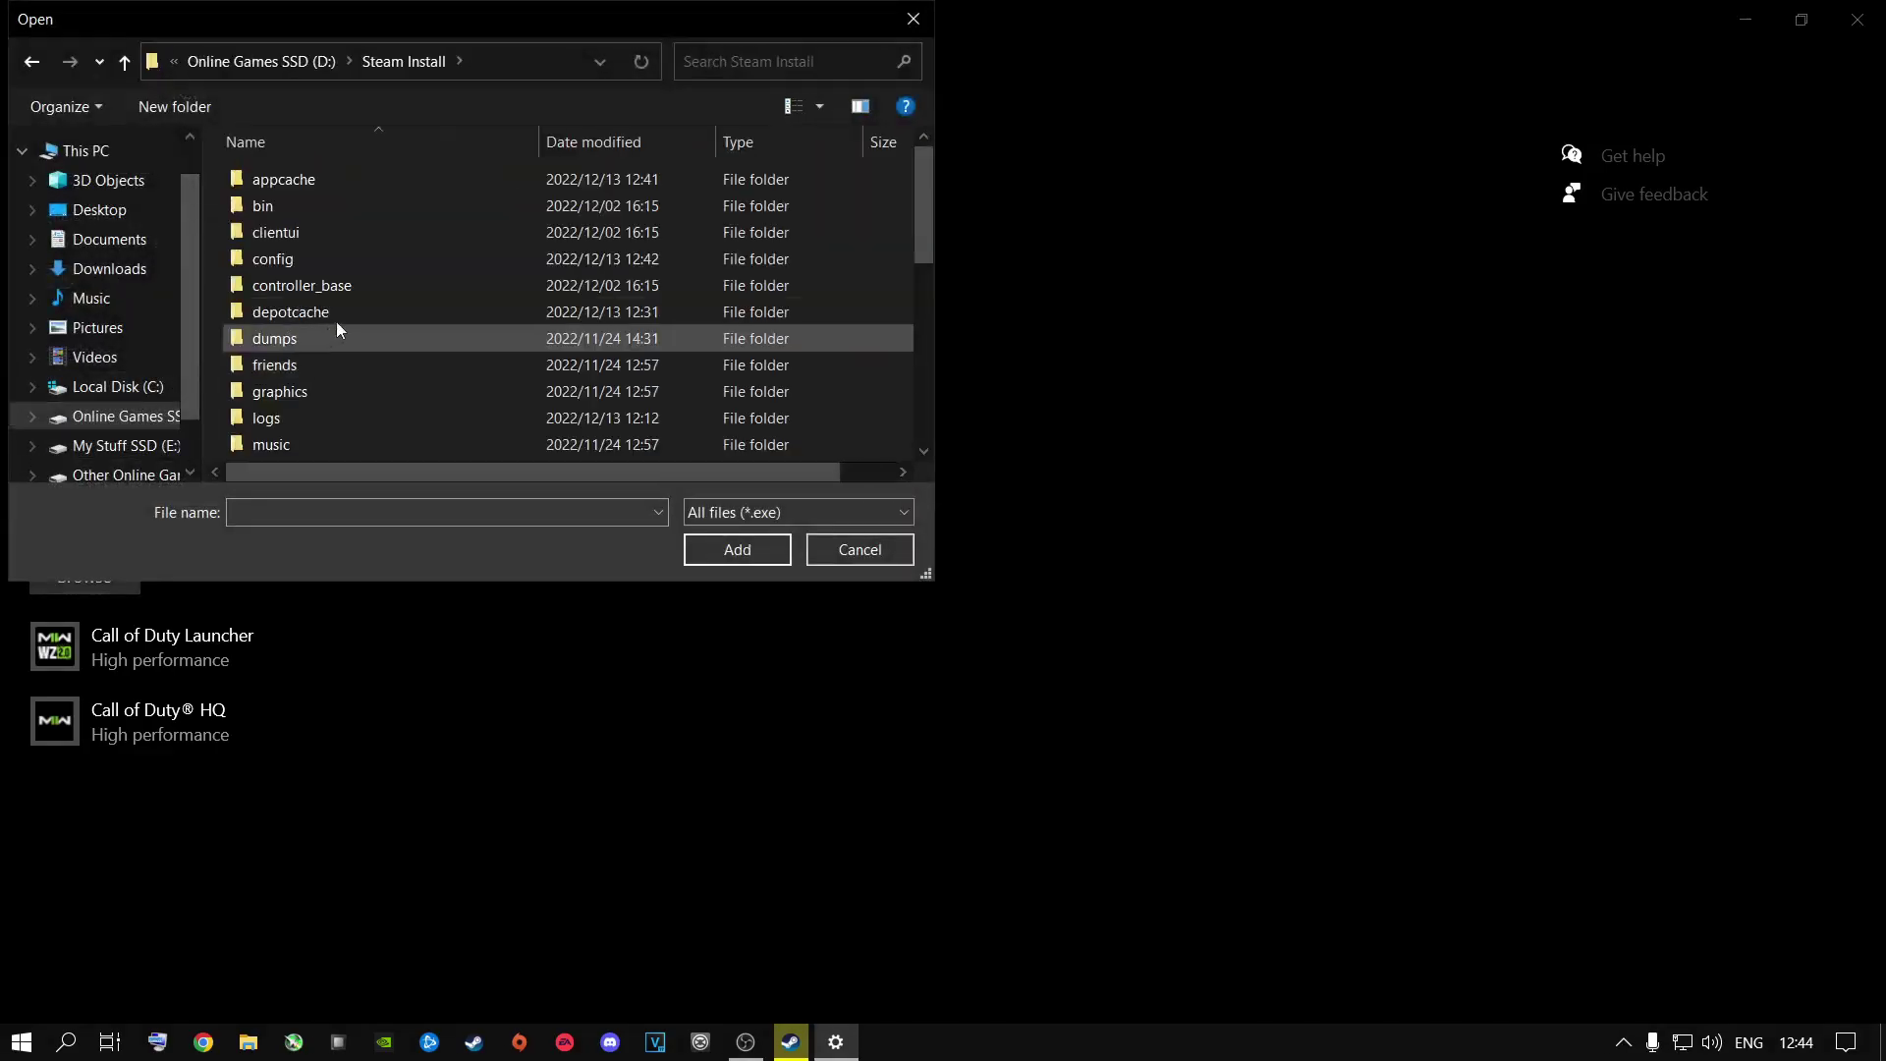
scroll(334, 324, "down", 5)
scroll(307, 236, "up", 1)
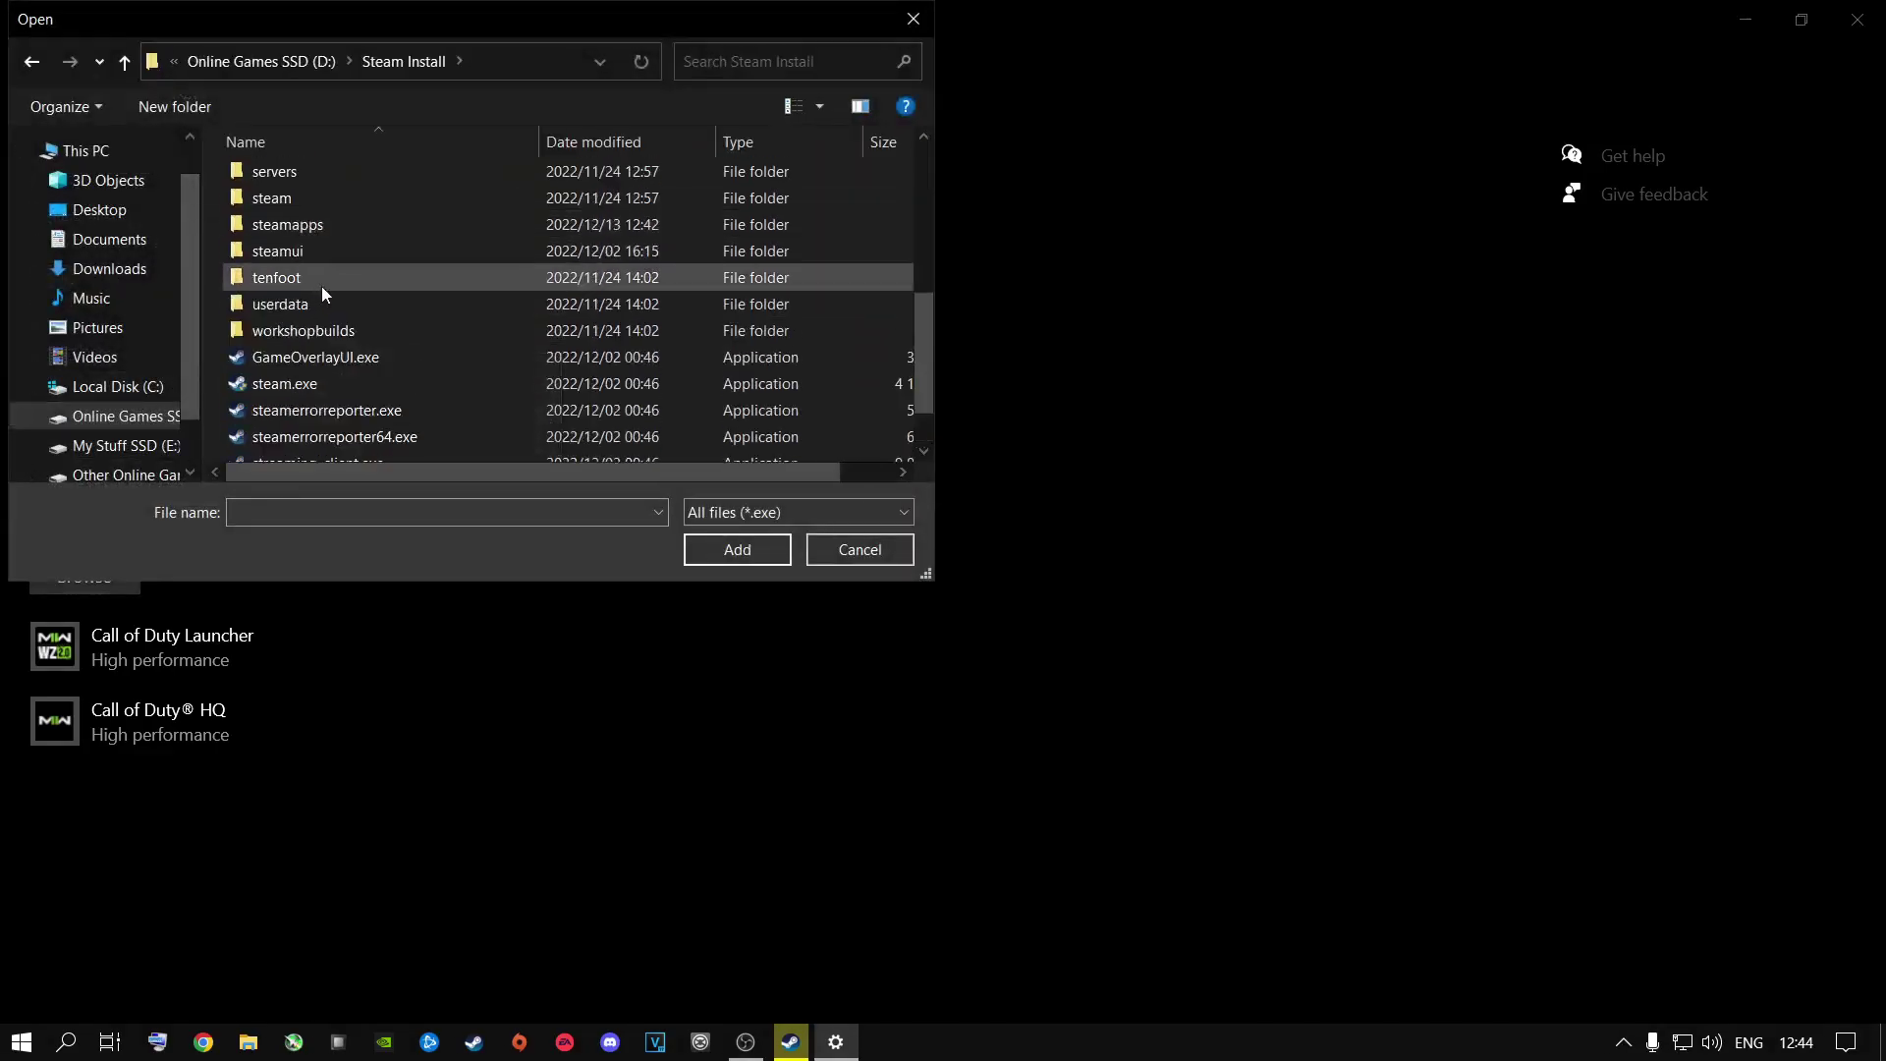
double_click(302, 230)
double_click(295, 182)
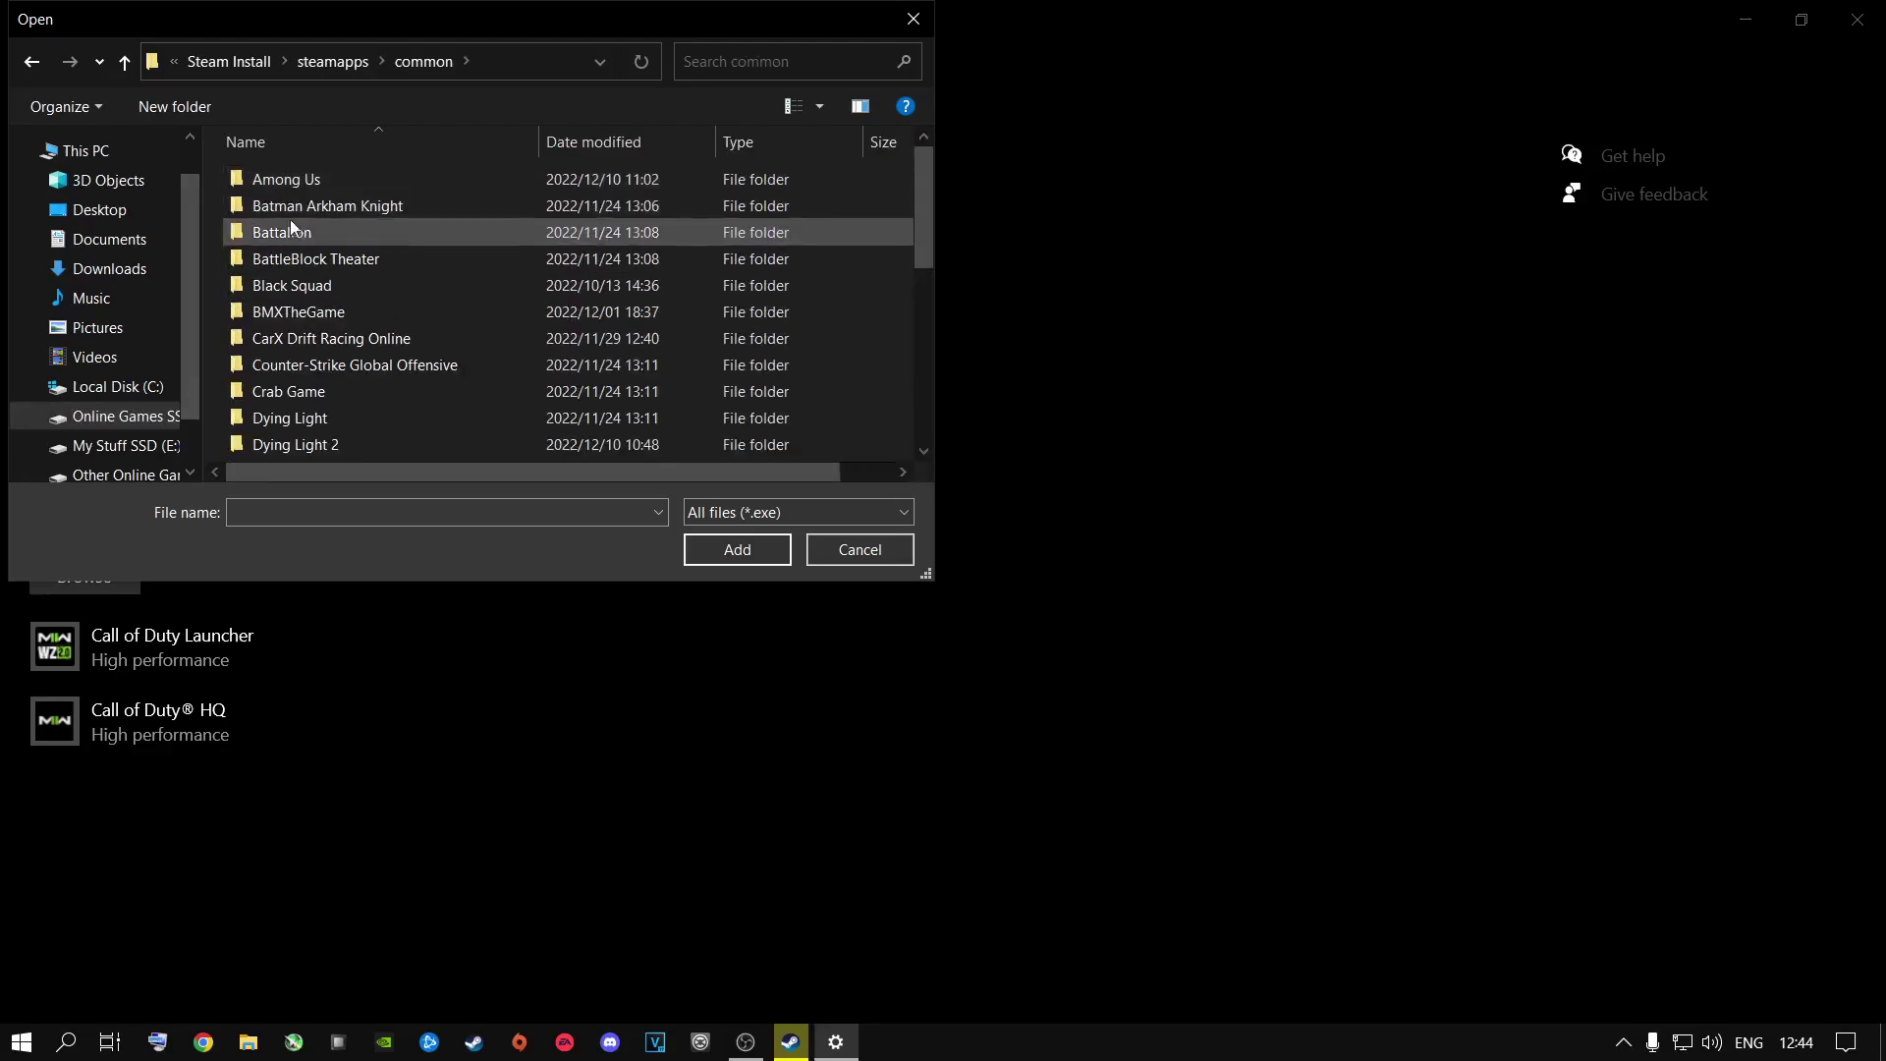
Add Rust.exe from the Rust folder to the graphics performance preference list.
left_click(299, 208)
scroll(407, 270, "down", 10)
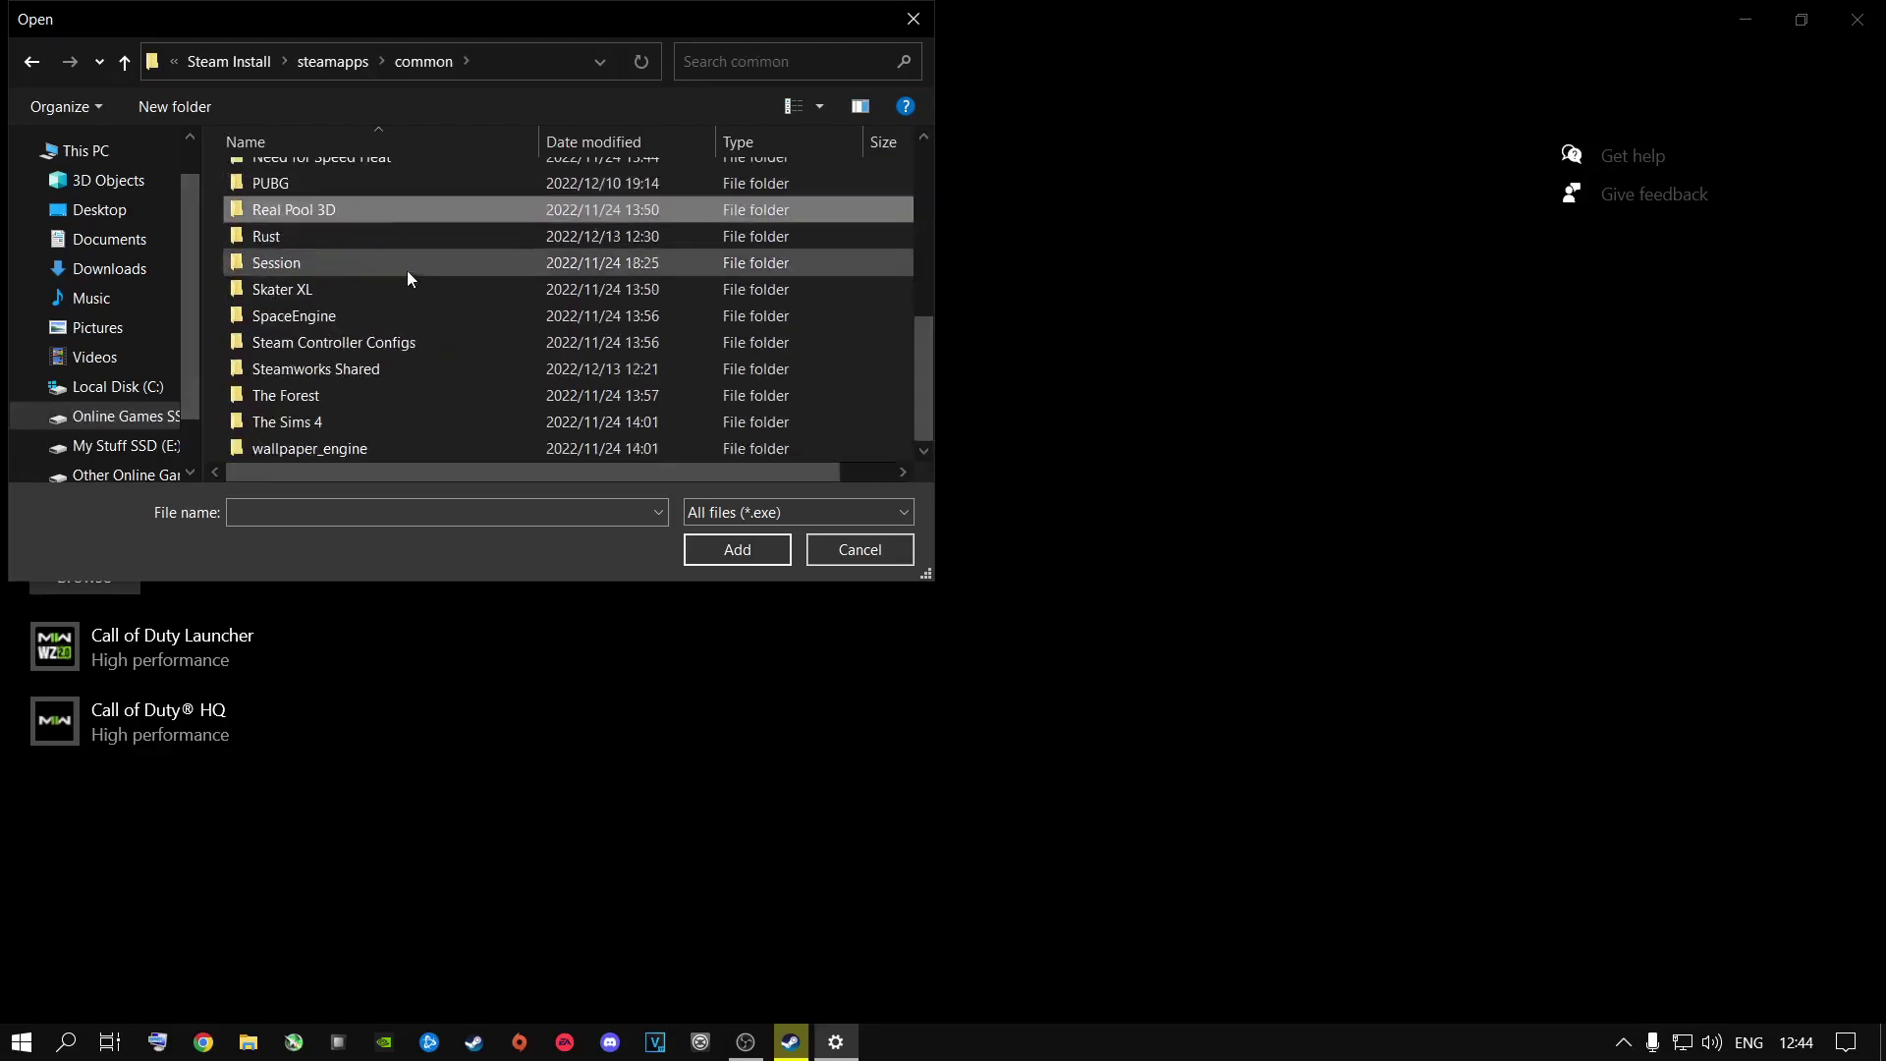
double_click(279, 239)
left_click(281, 287)
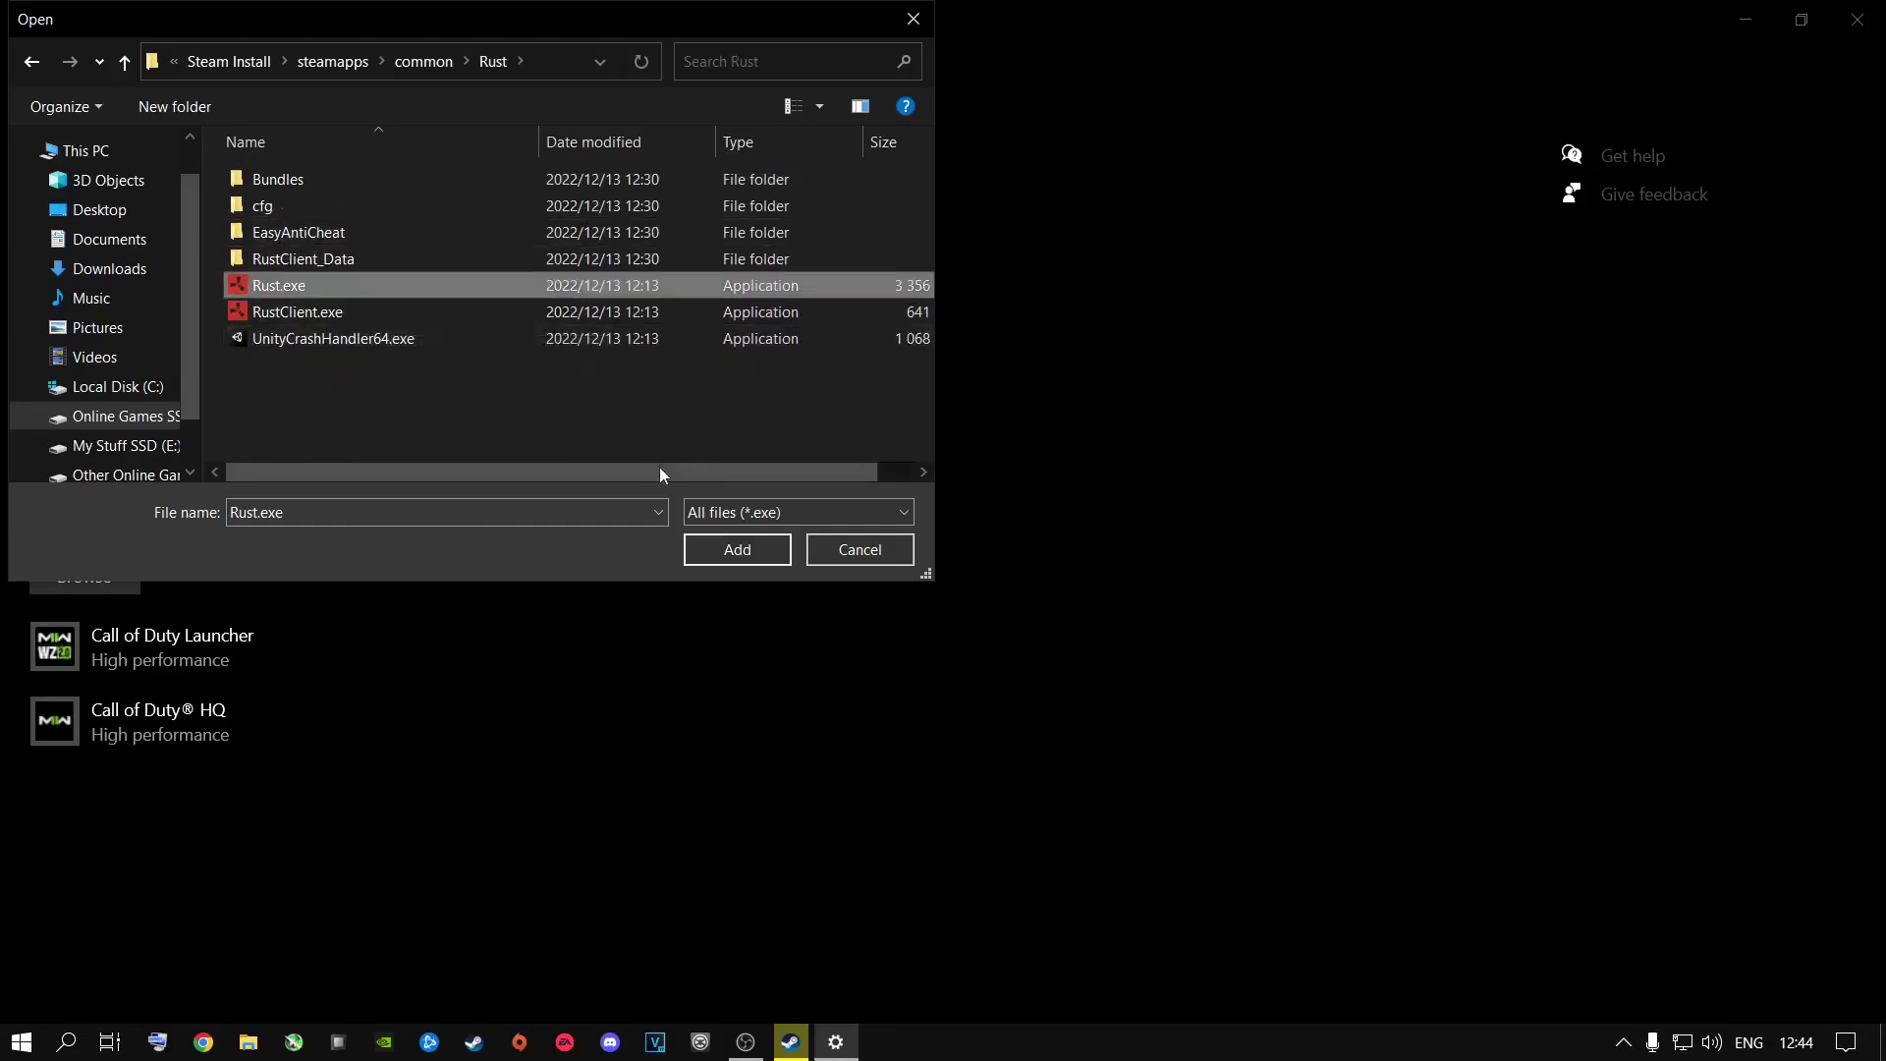
left_click_drag(658, 468, 699, 469)
left_click(715, 552)
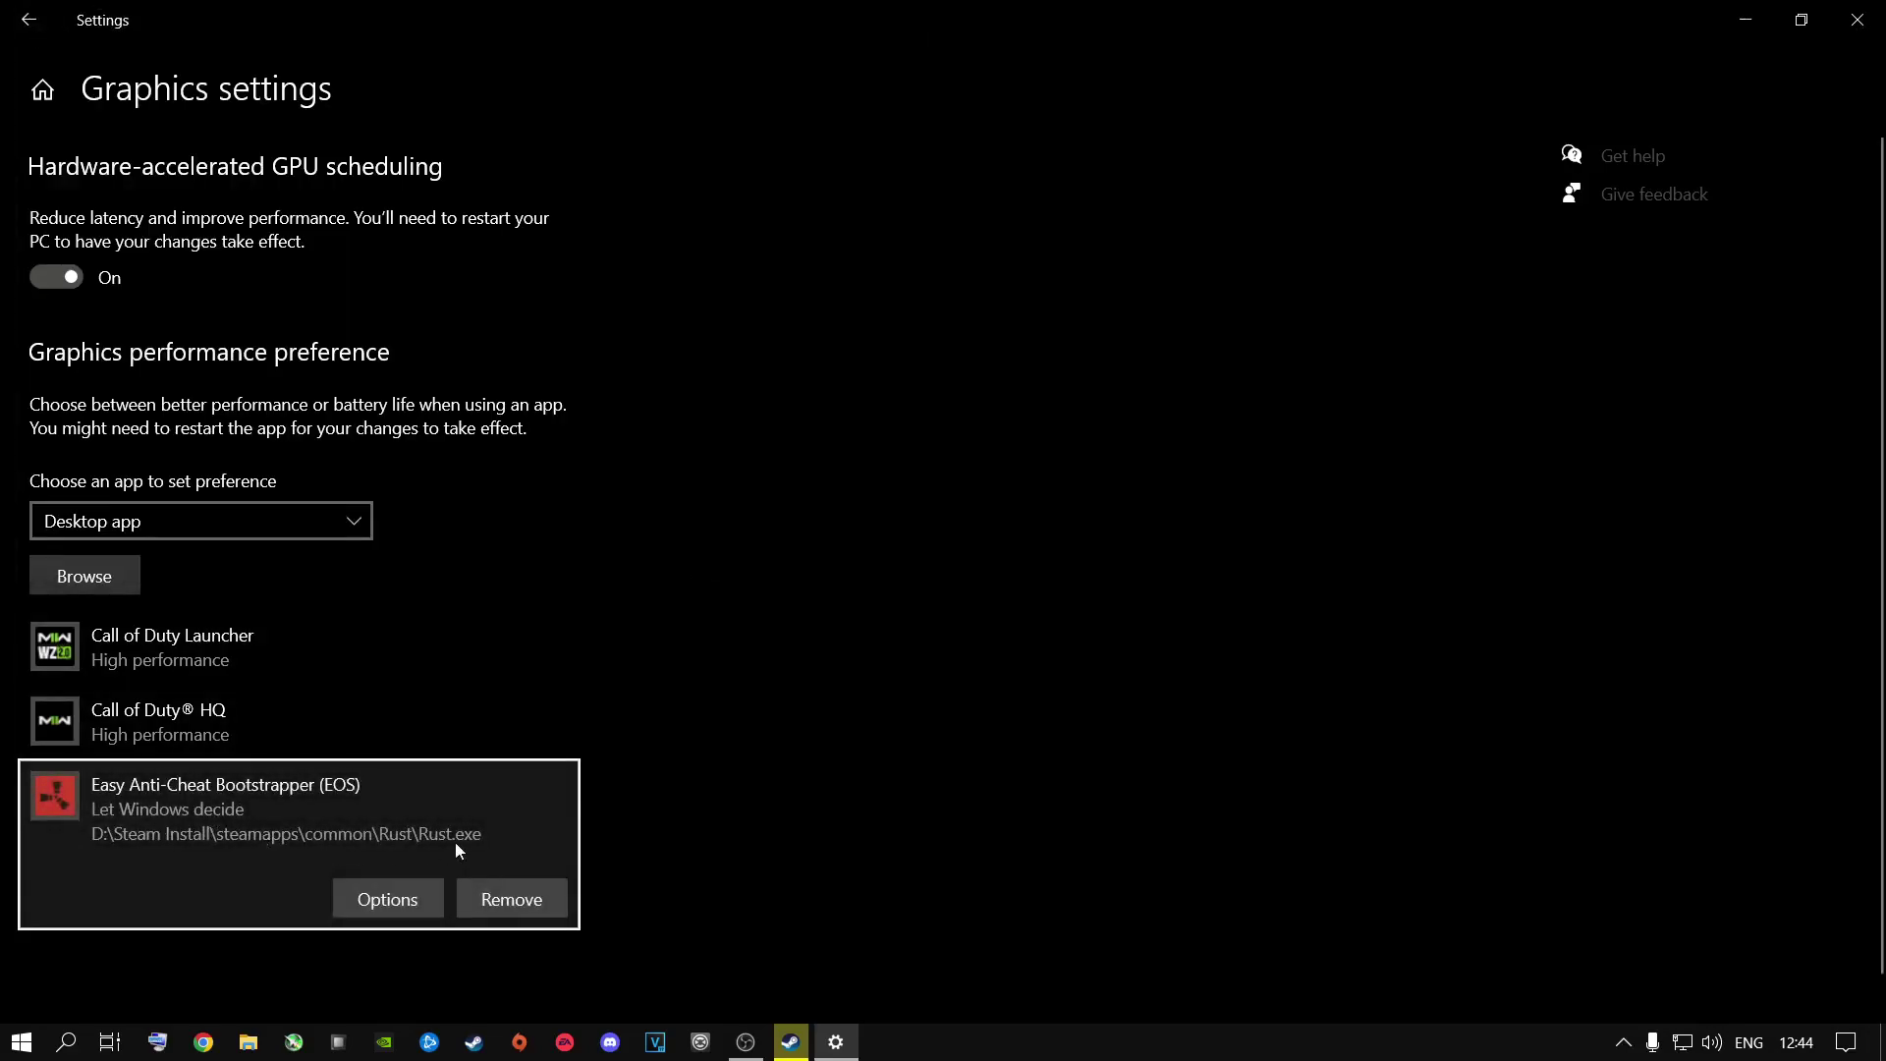
Set the graphics preference of the added Rust.exe entry to High performance, save it and close Settings.
left_click(371, 897)
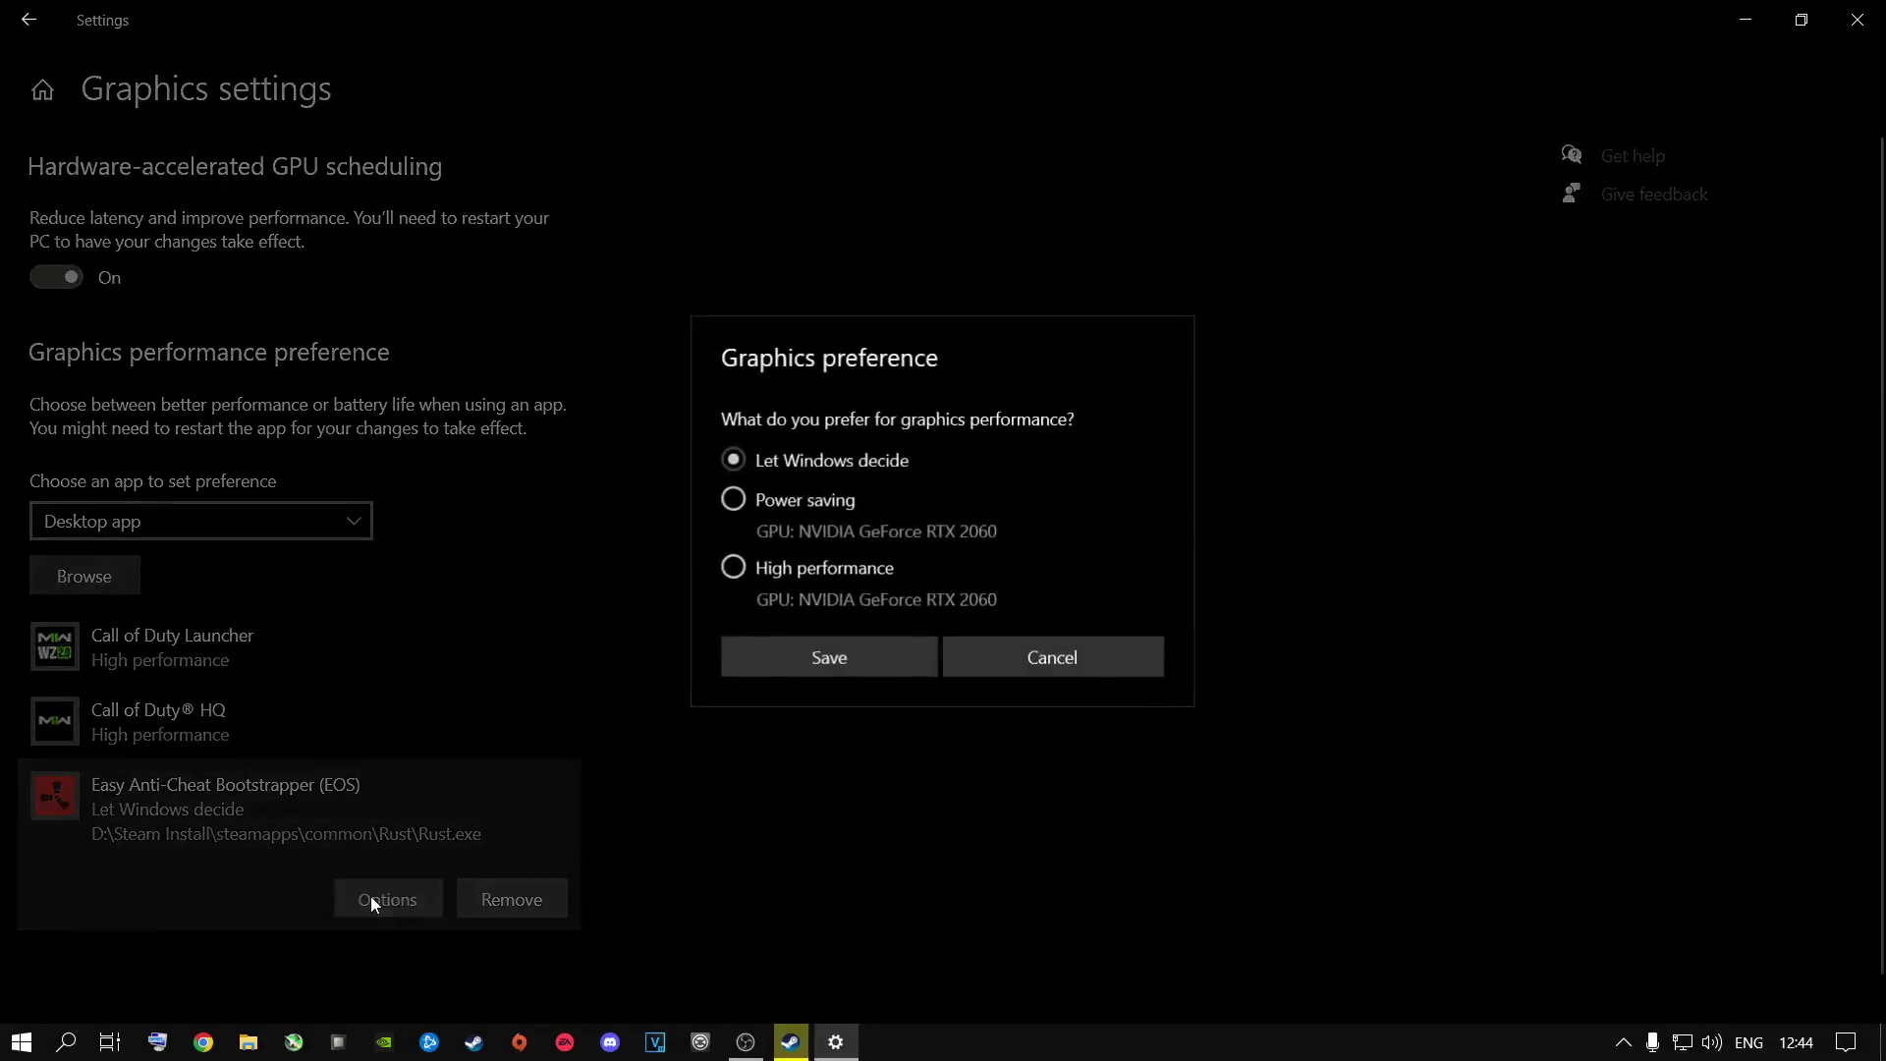
left_click(732, 575)
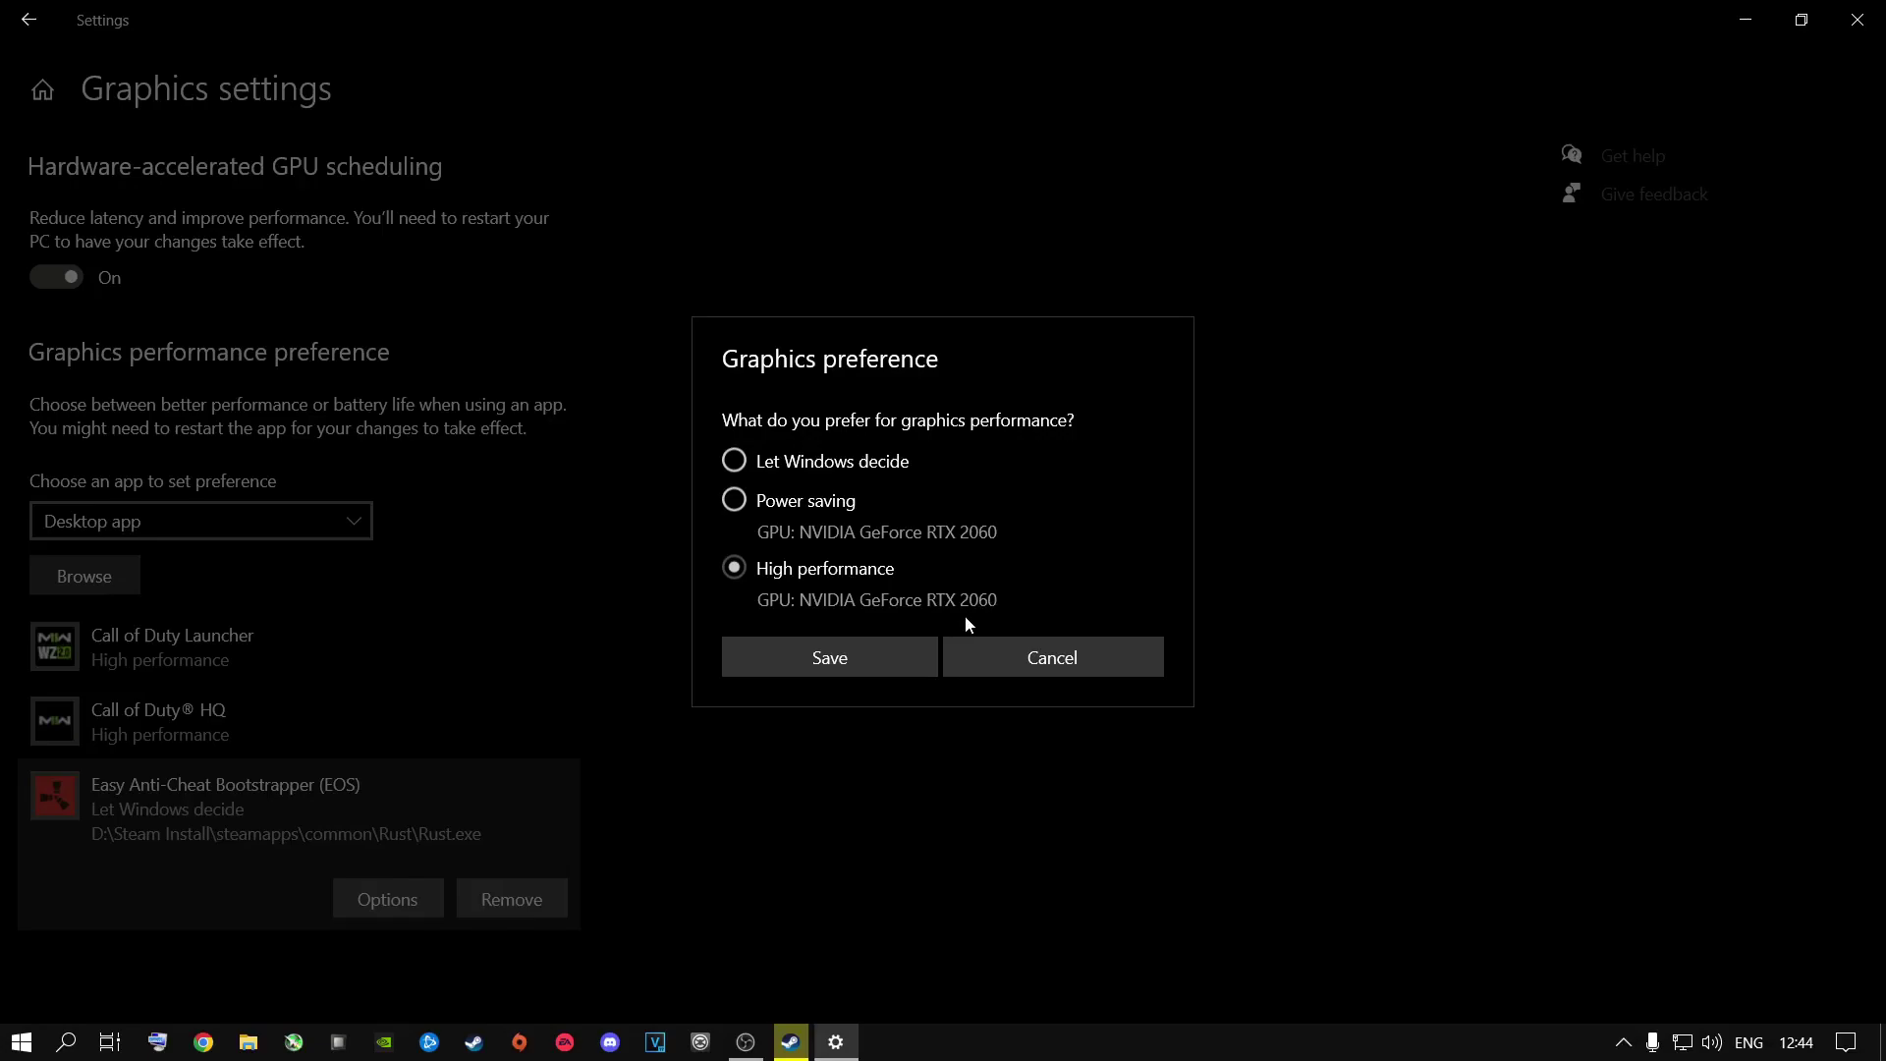
left_click(761, 468)
left_click(734, 569)
left_click(840, 658)
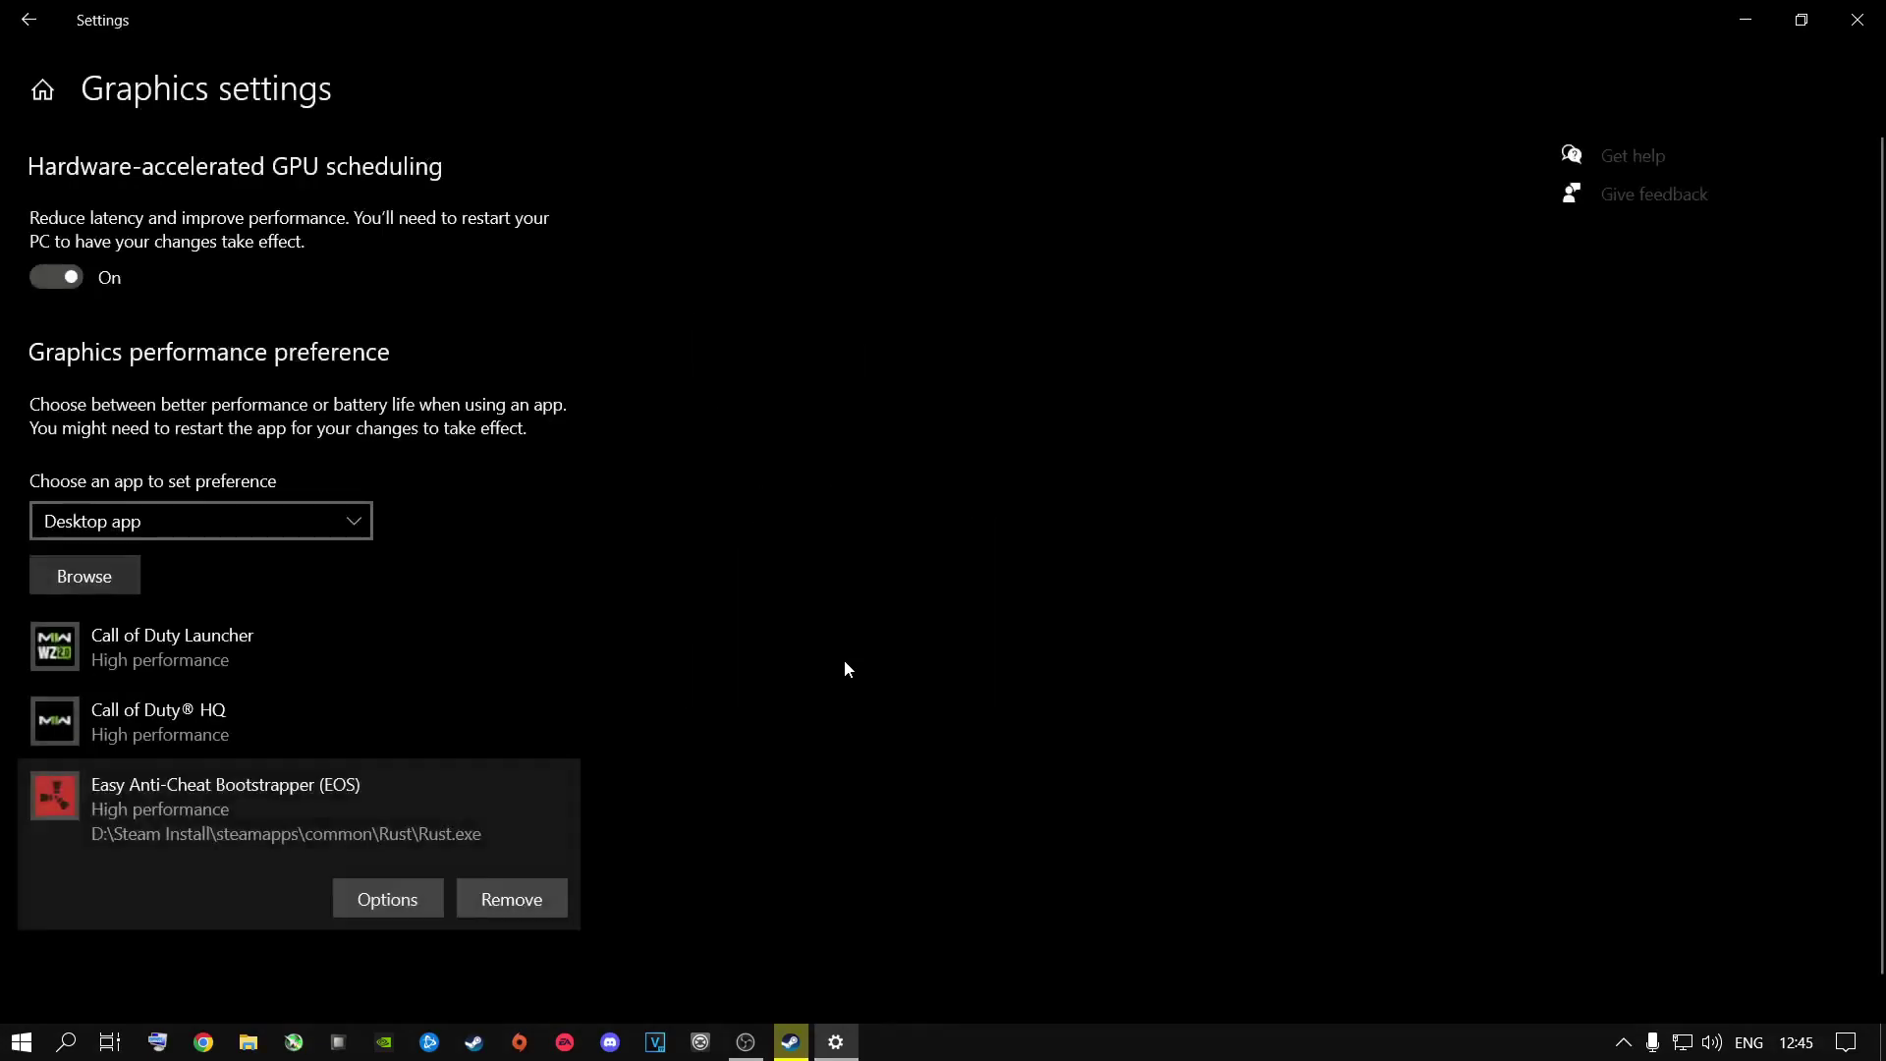
left_click(1856, 19)
Search Windows for "edit power plan", open it and go up to the Power Options overview.
key("super+s")
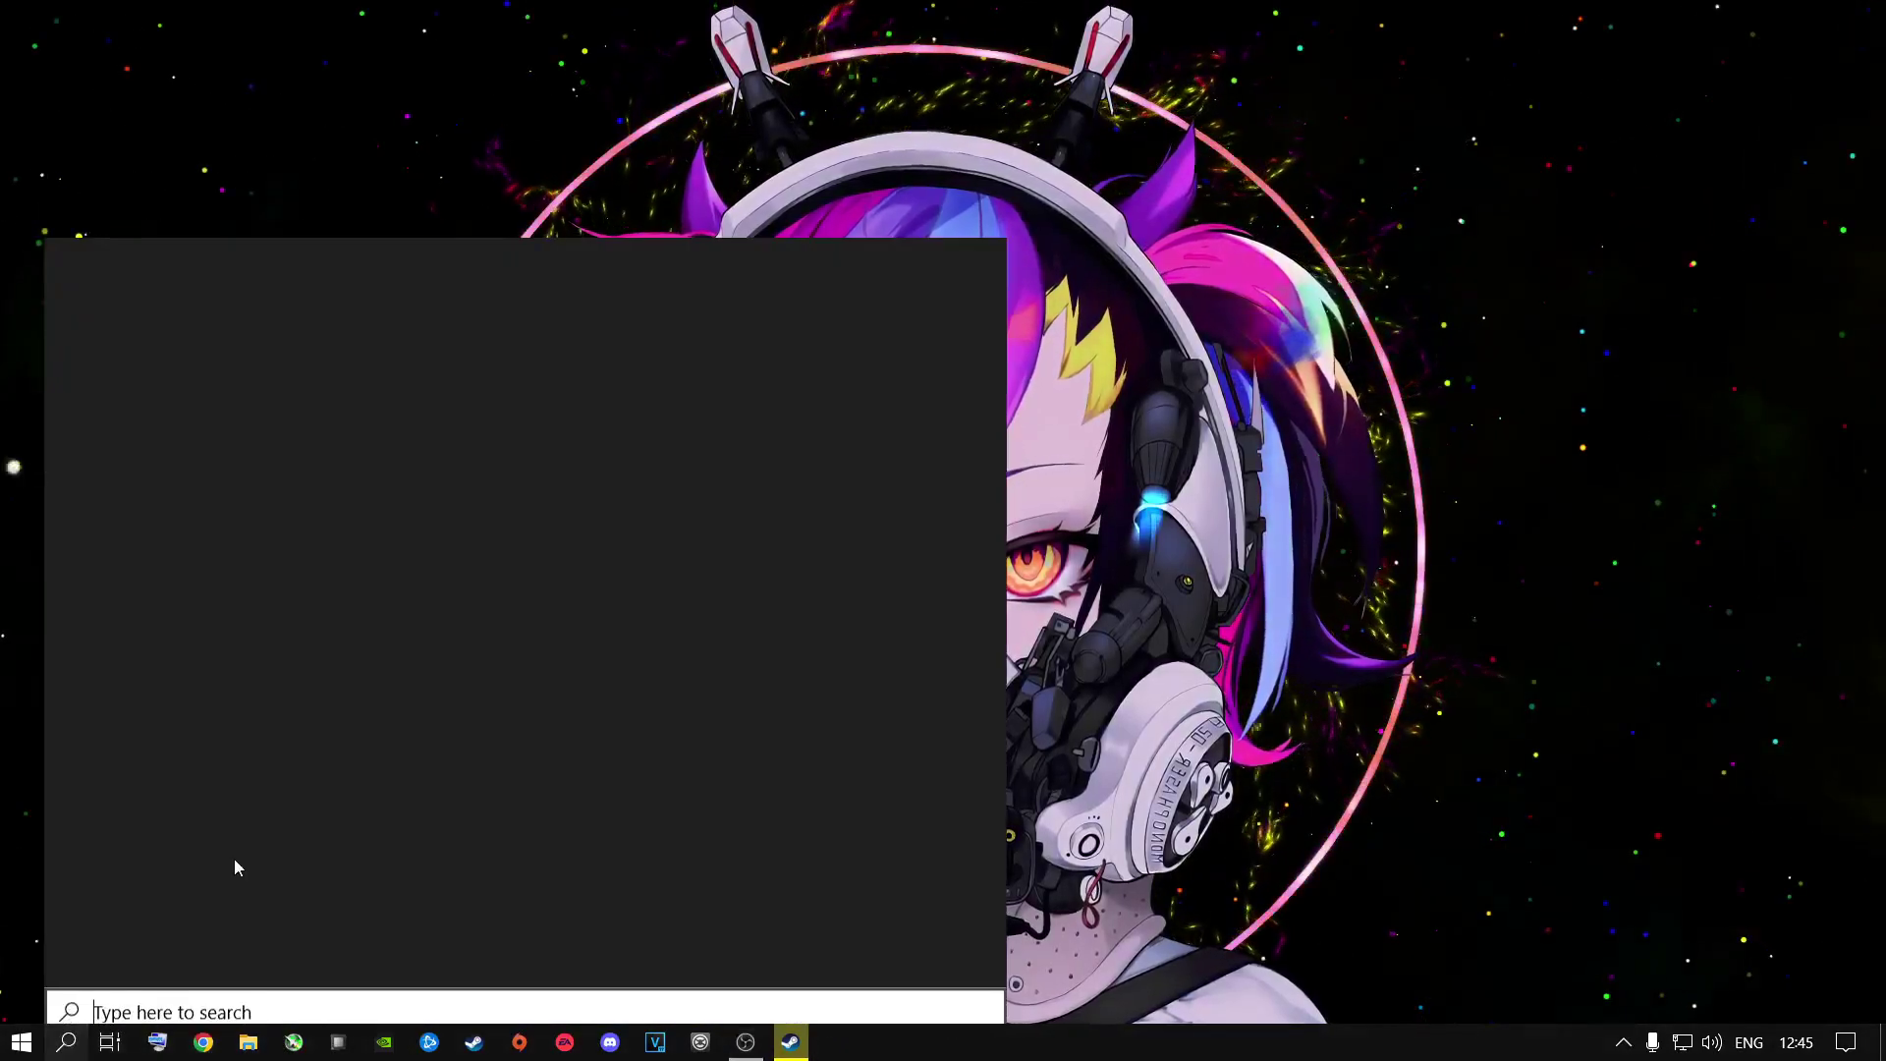
type("edit power plan")
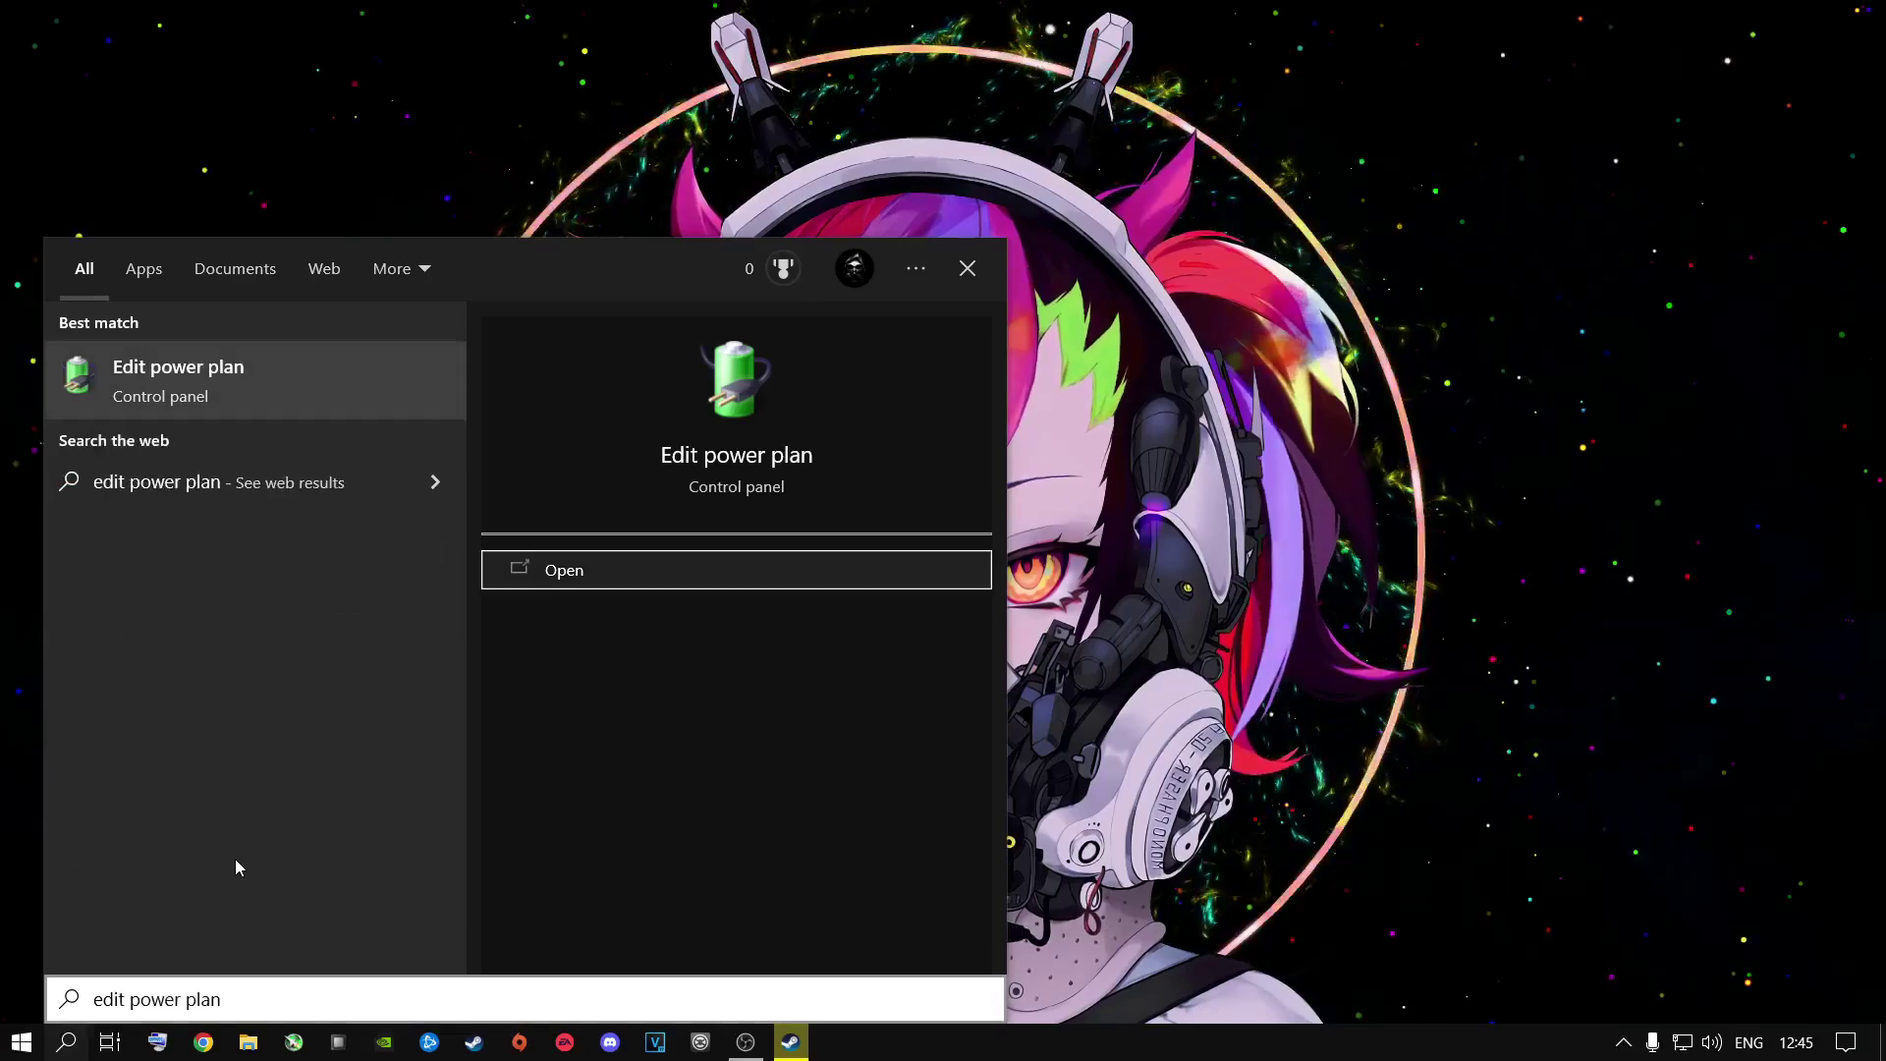
left_click(208, 392)
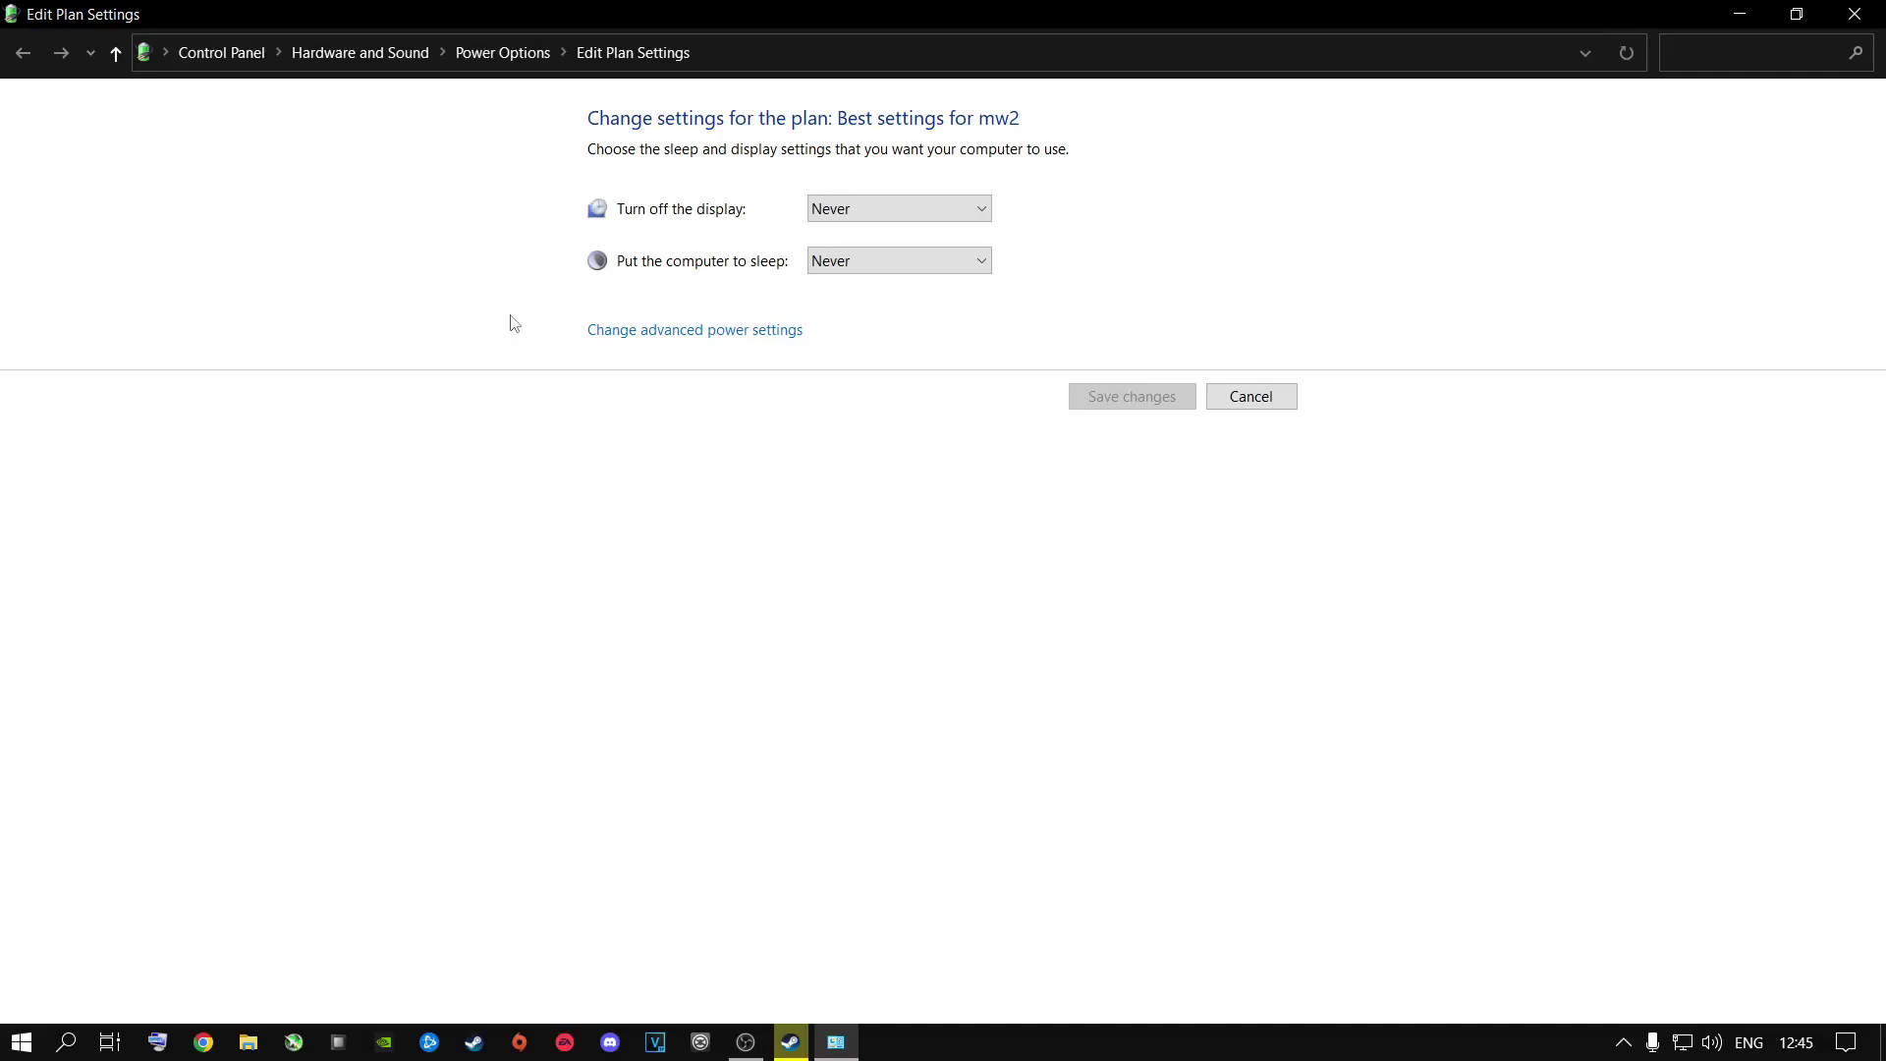
left_click(497, 52)
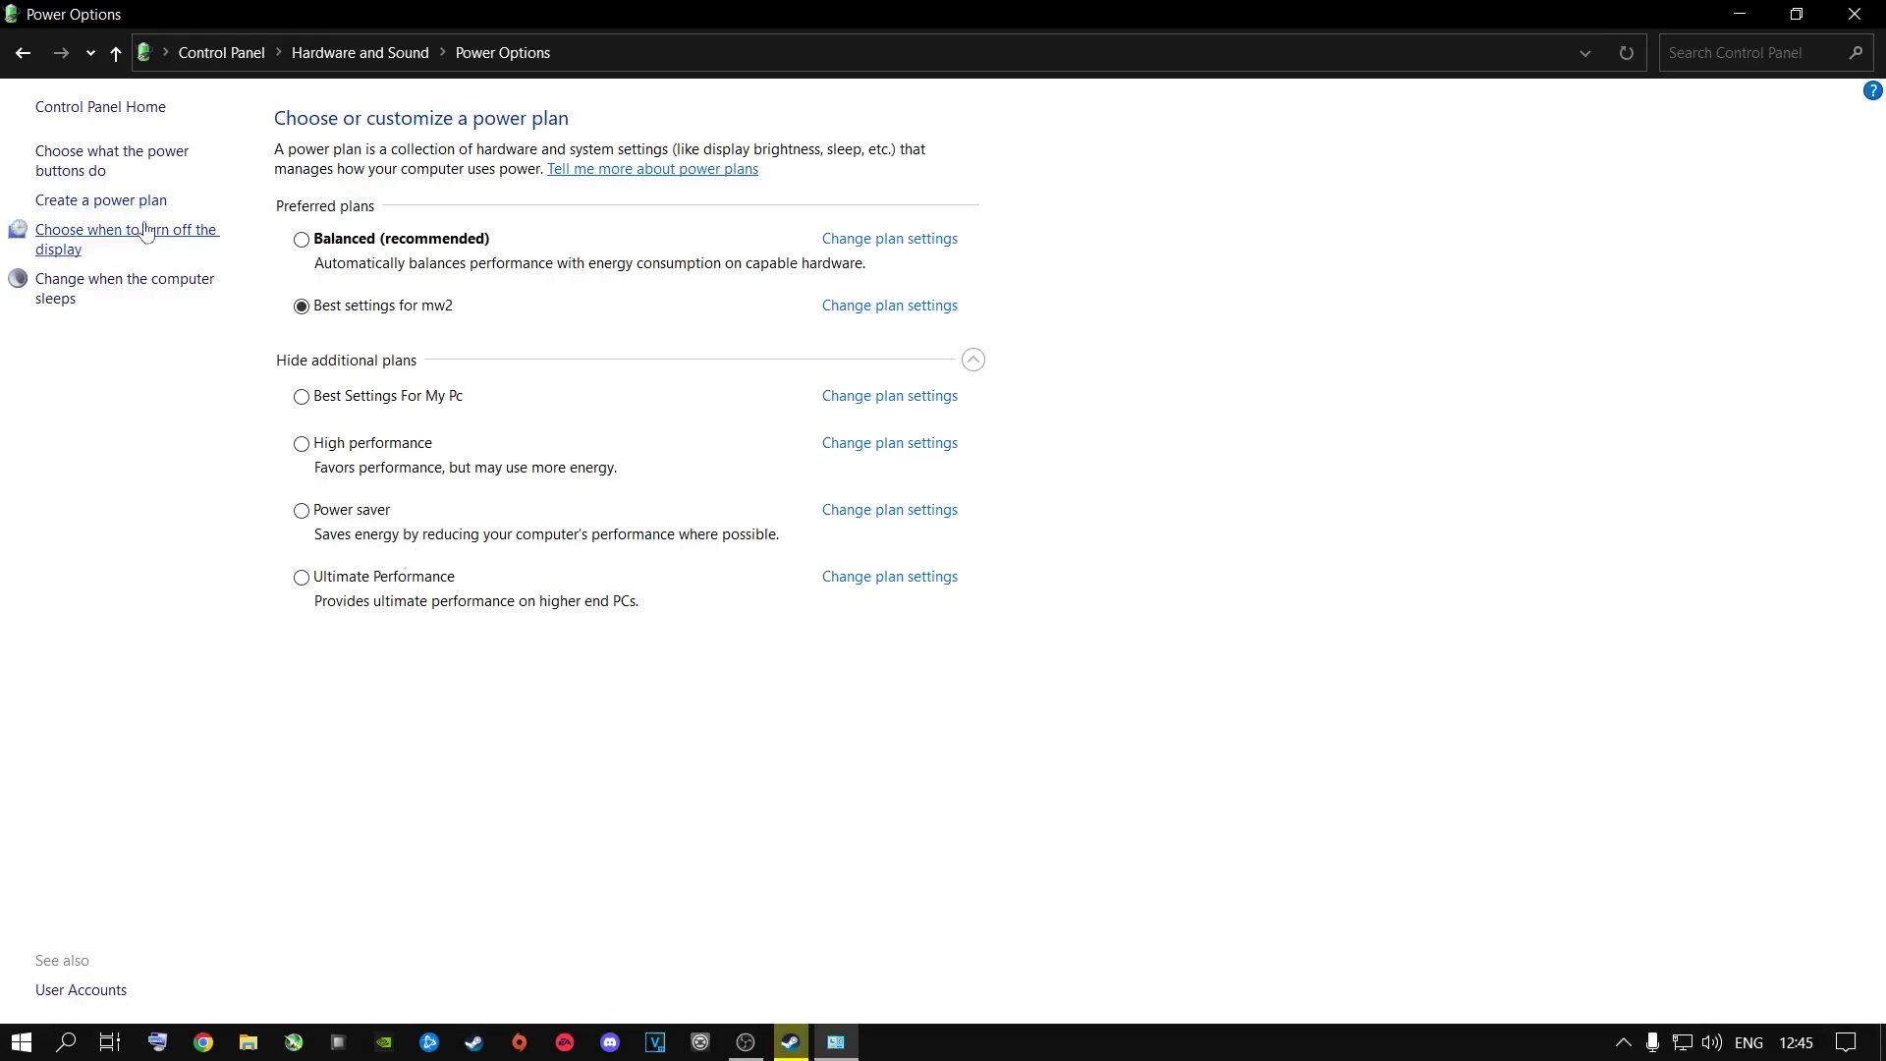
Create a power plan based on High performance, named "Best Plan For Rust", keeping the display and sleep timeouts at Never.
left_click(100, 202)
left_click(615, 321)
left_click_drag(592, 444, 727, 444)
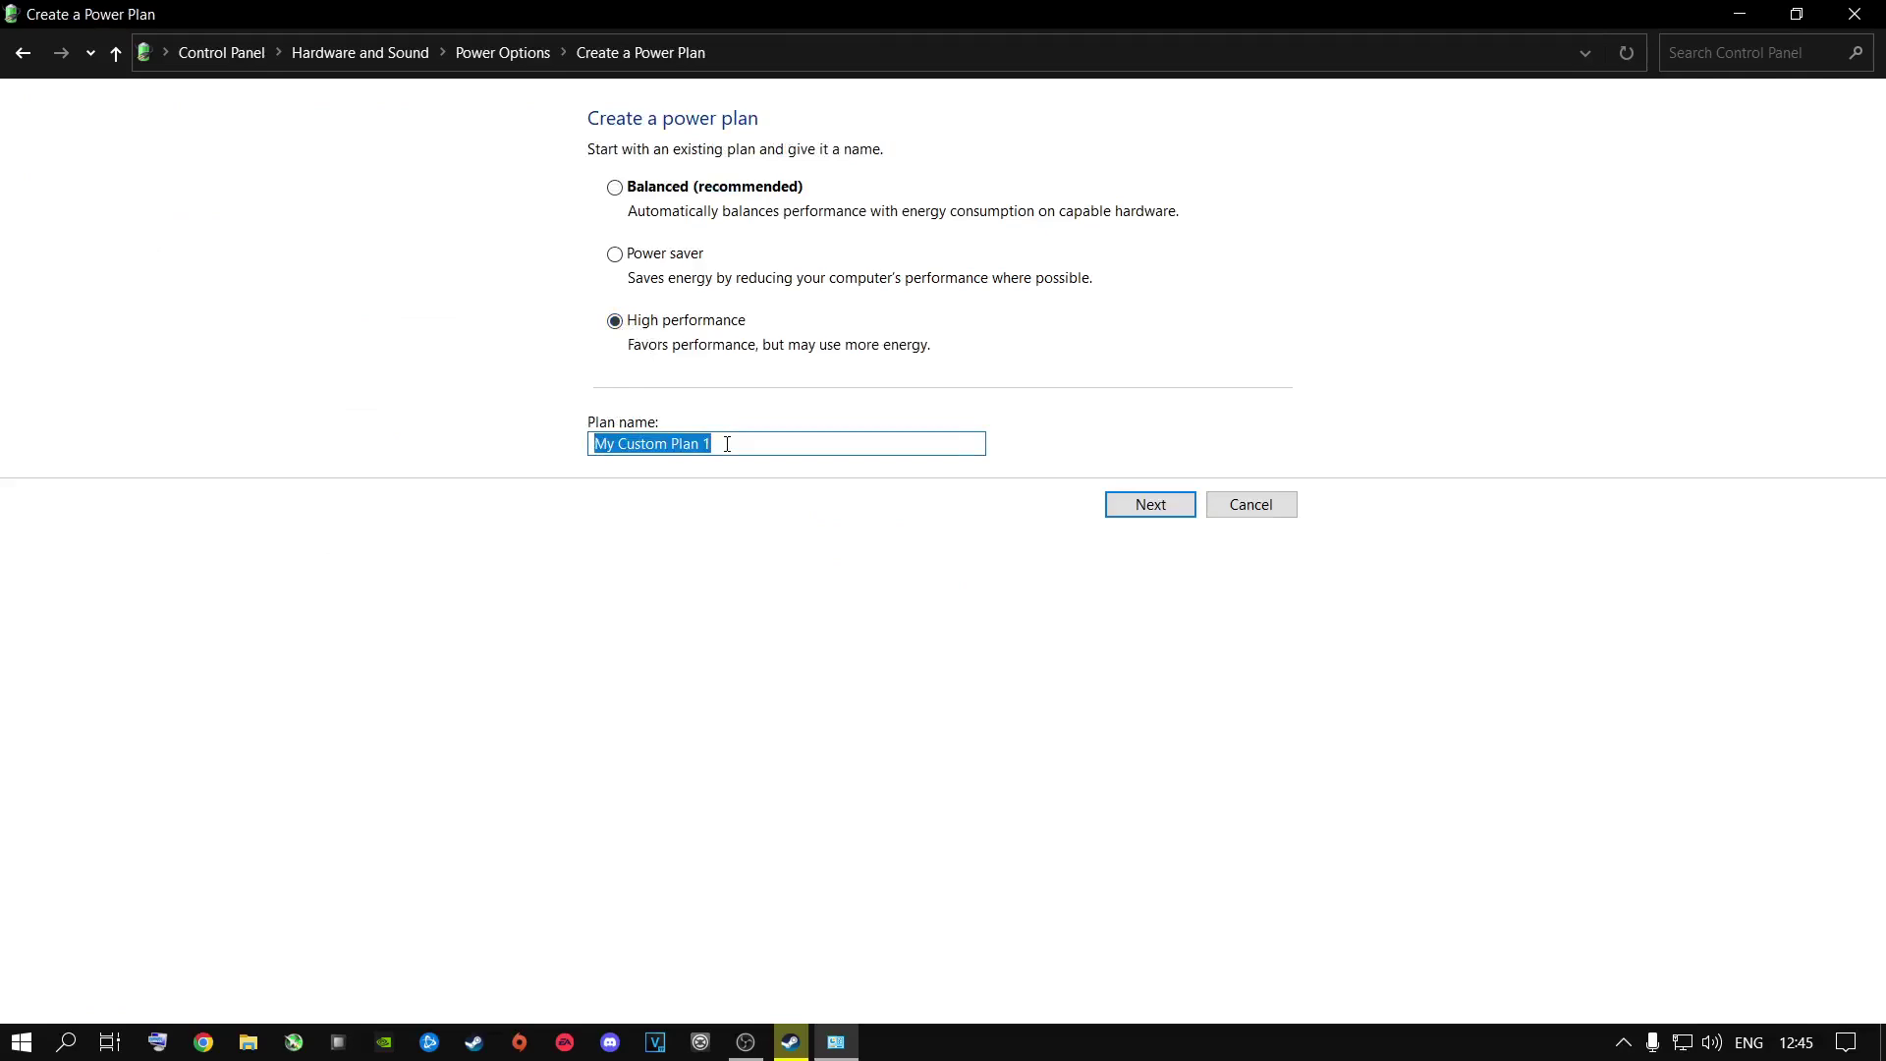
key("BackSpace")
type("Best Plan For Rust")
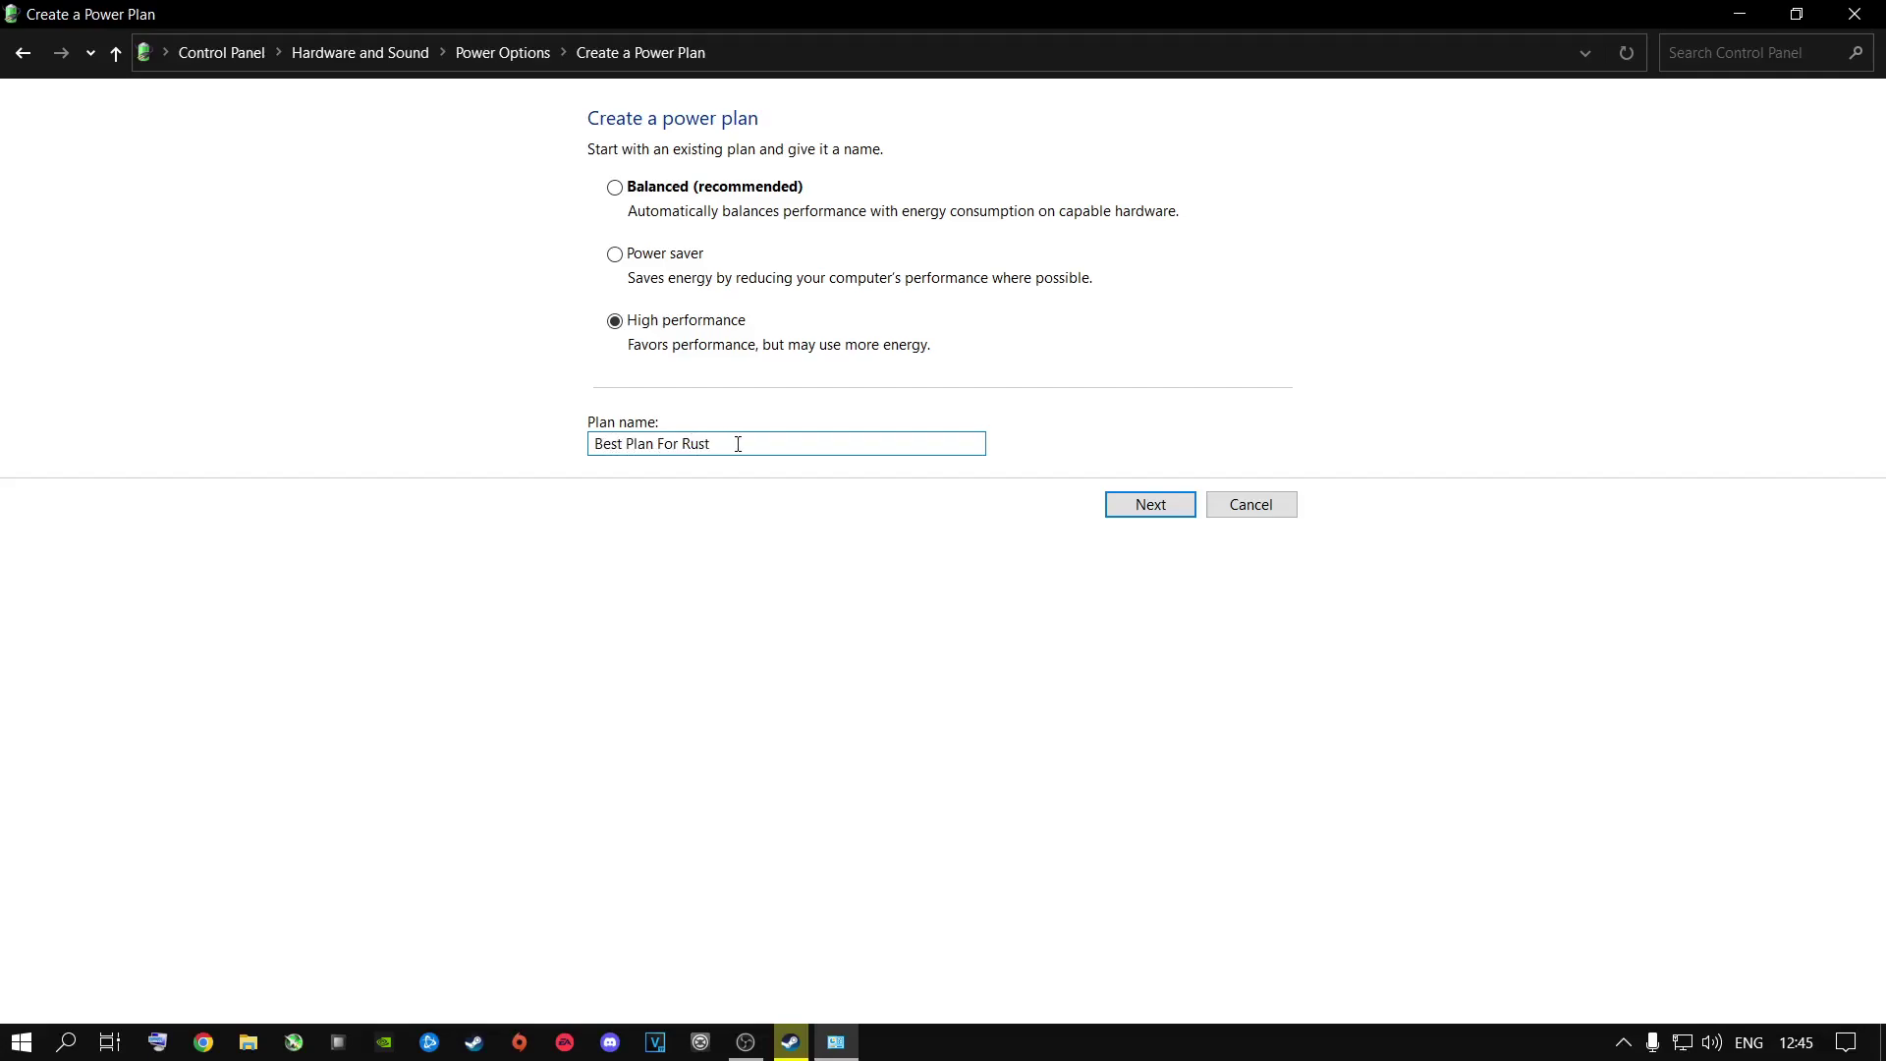
left_click(1118, 503)
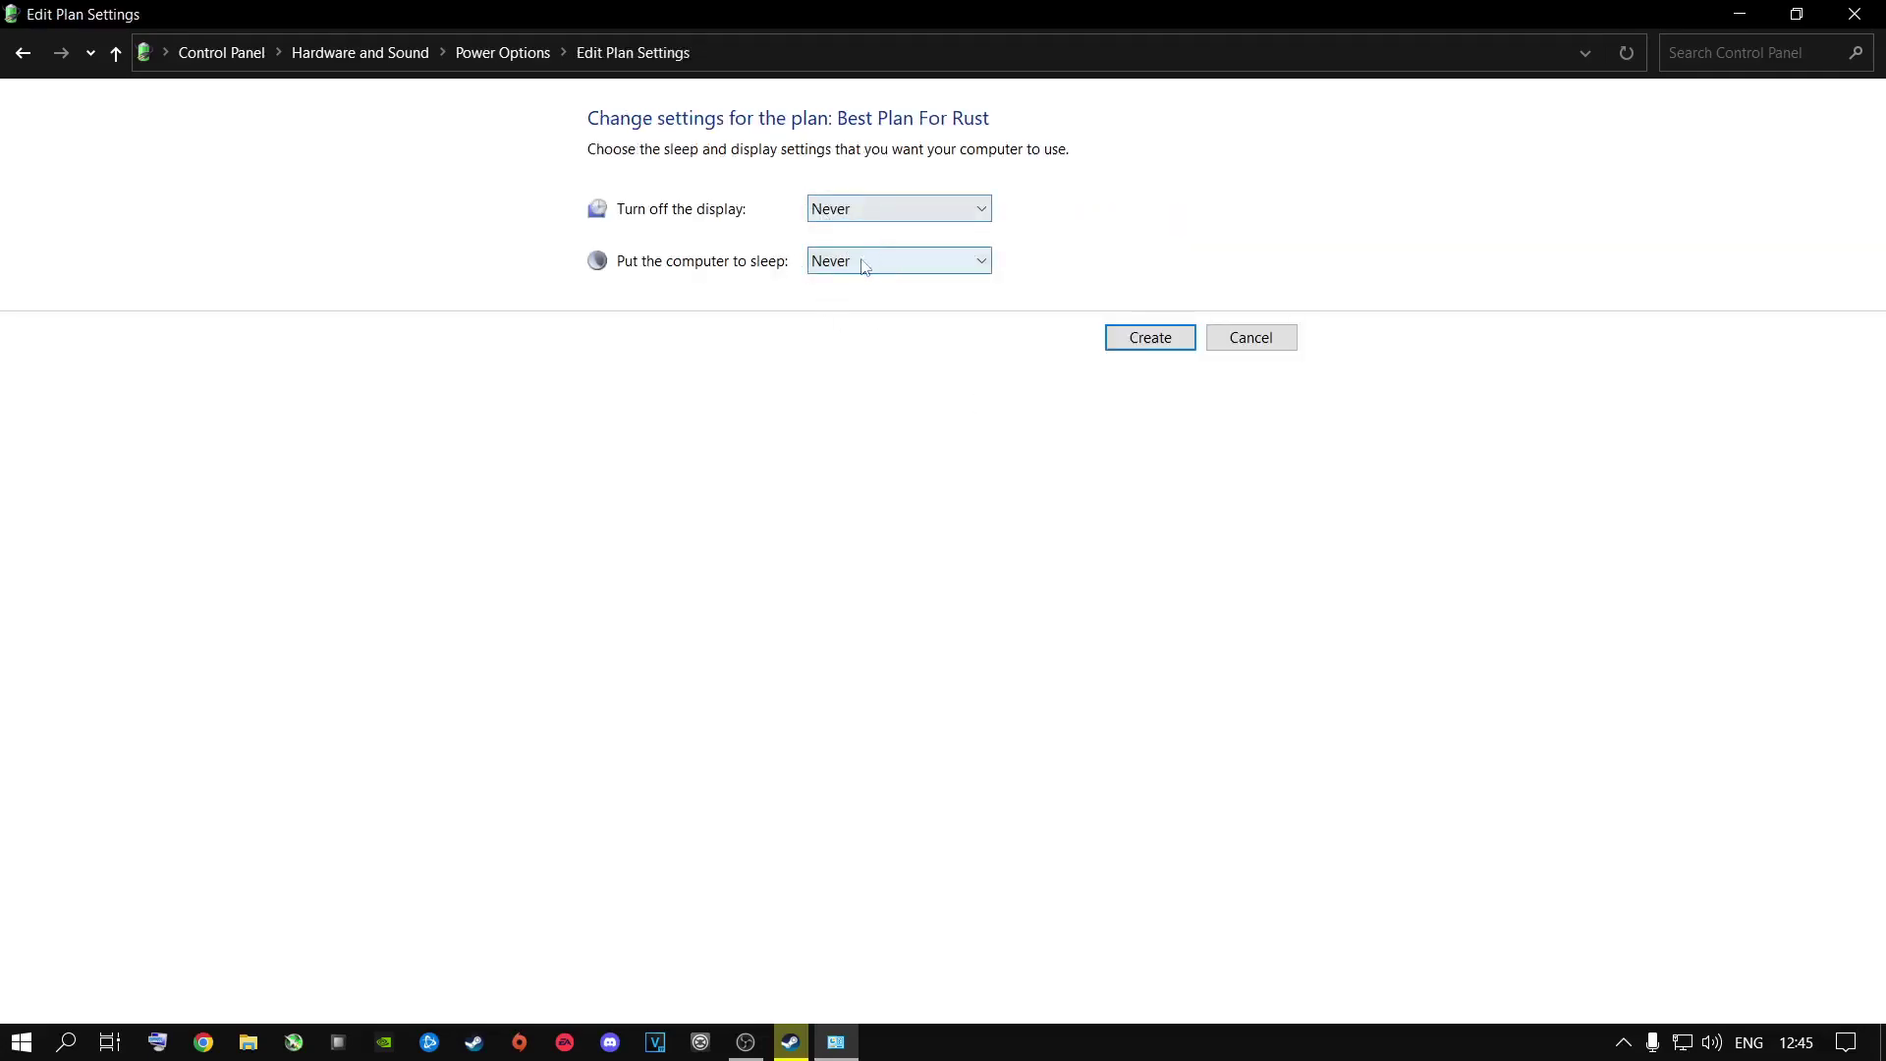
left_click(1148, 337)
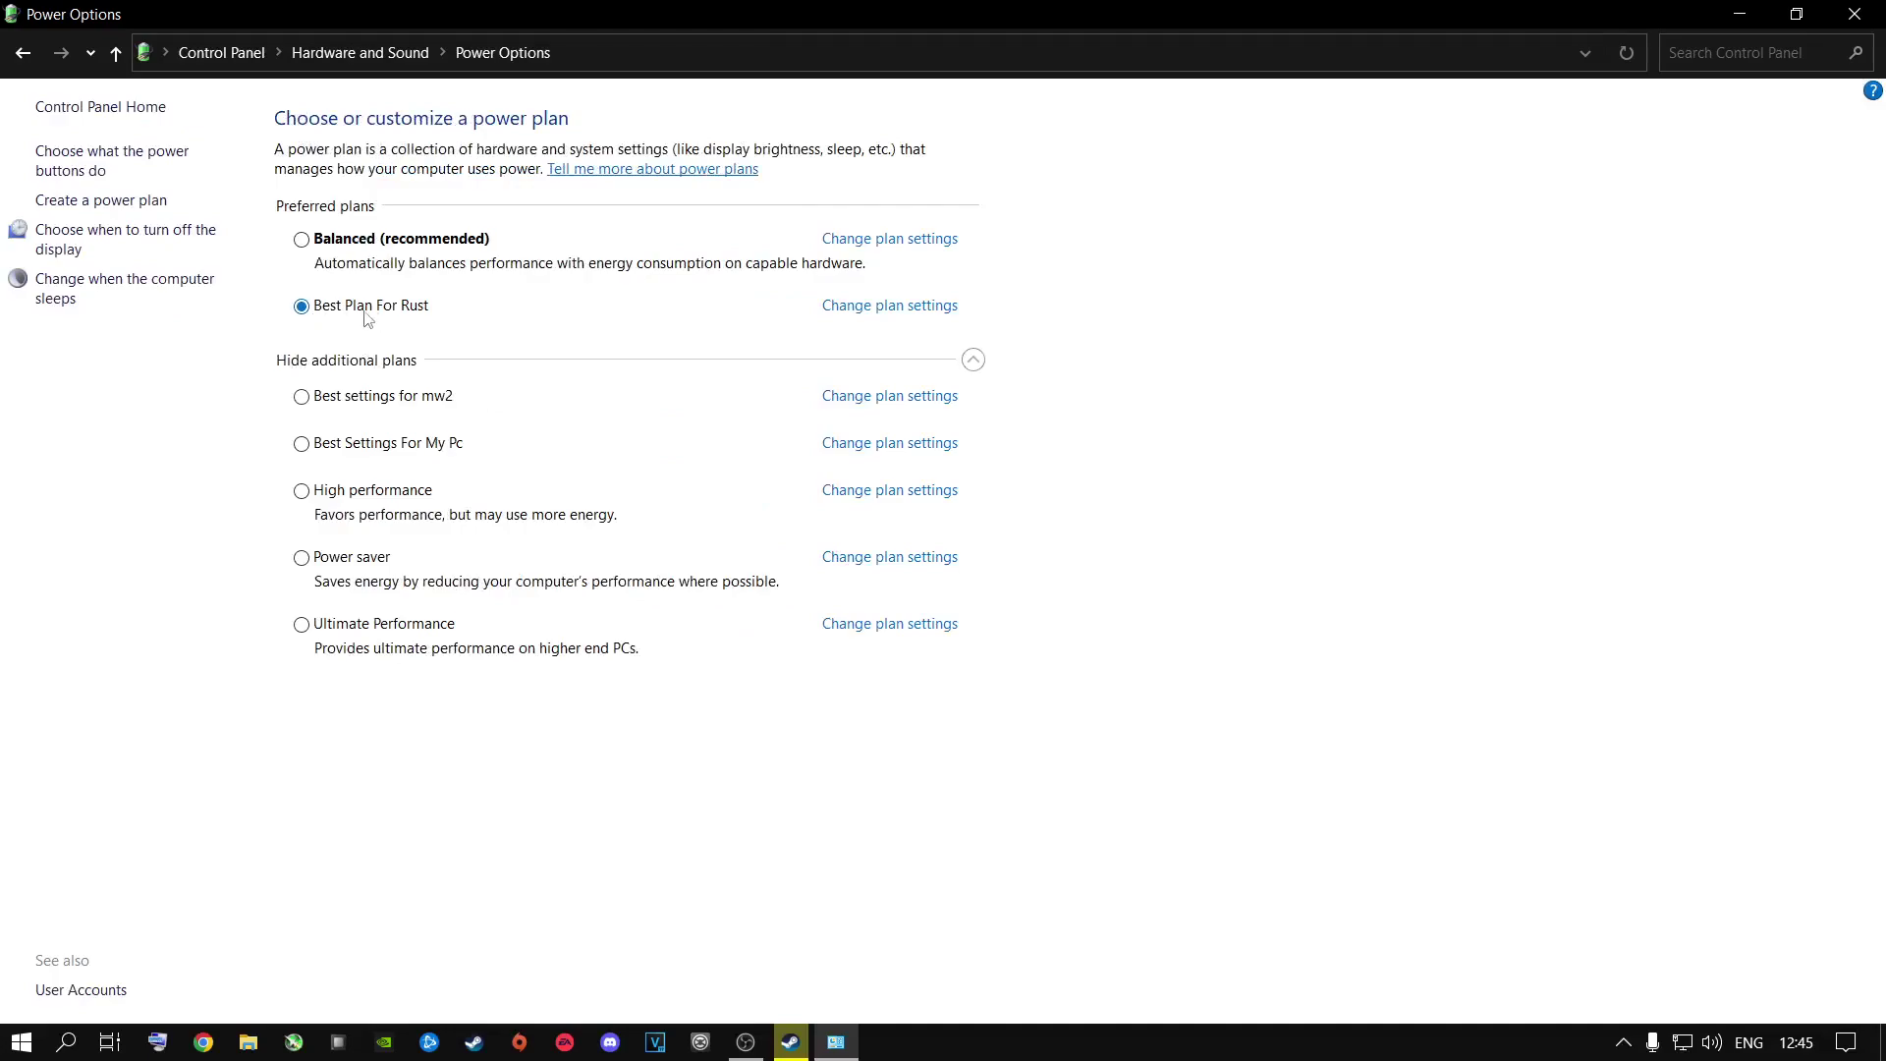
In the advanced power settings of Best Plan For Rust, set the hard disk turn-off time to 0 minutes.
left_click(865, 308)
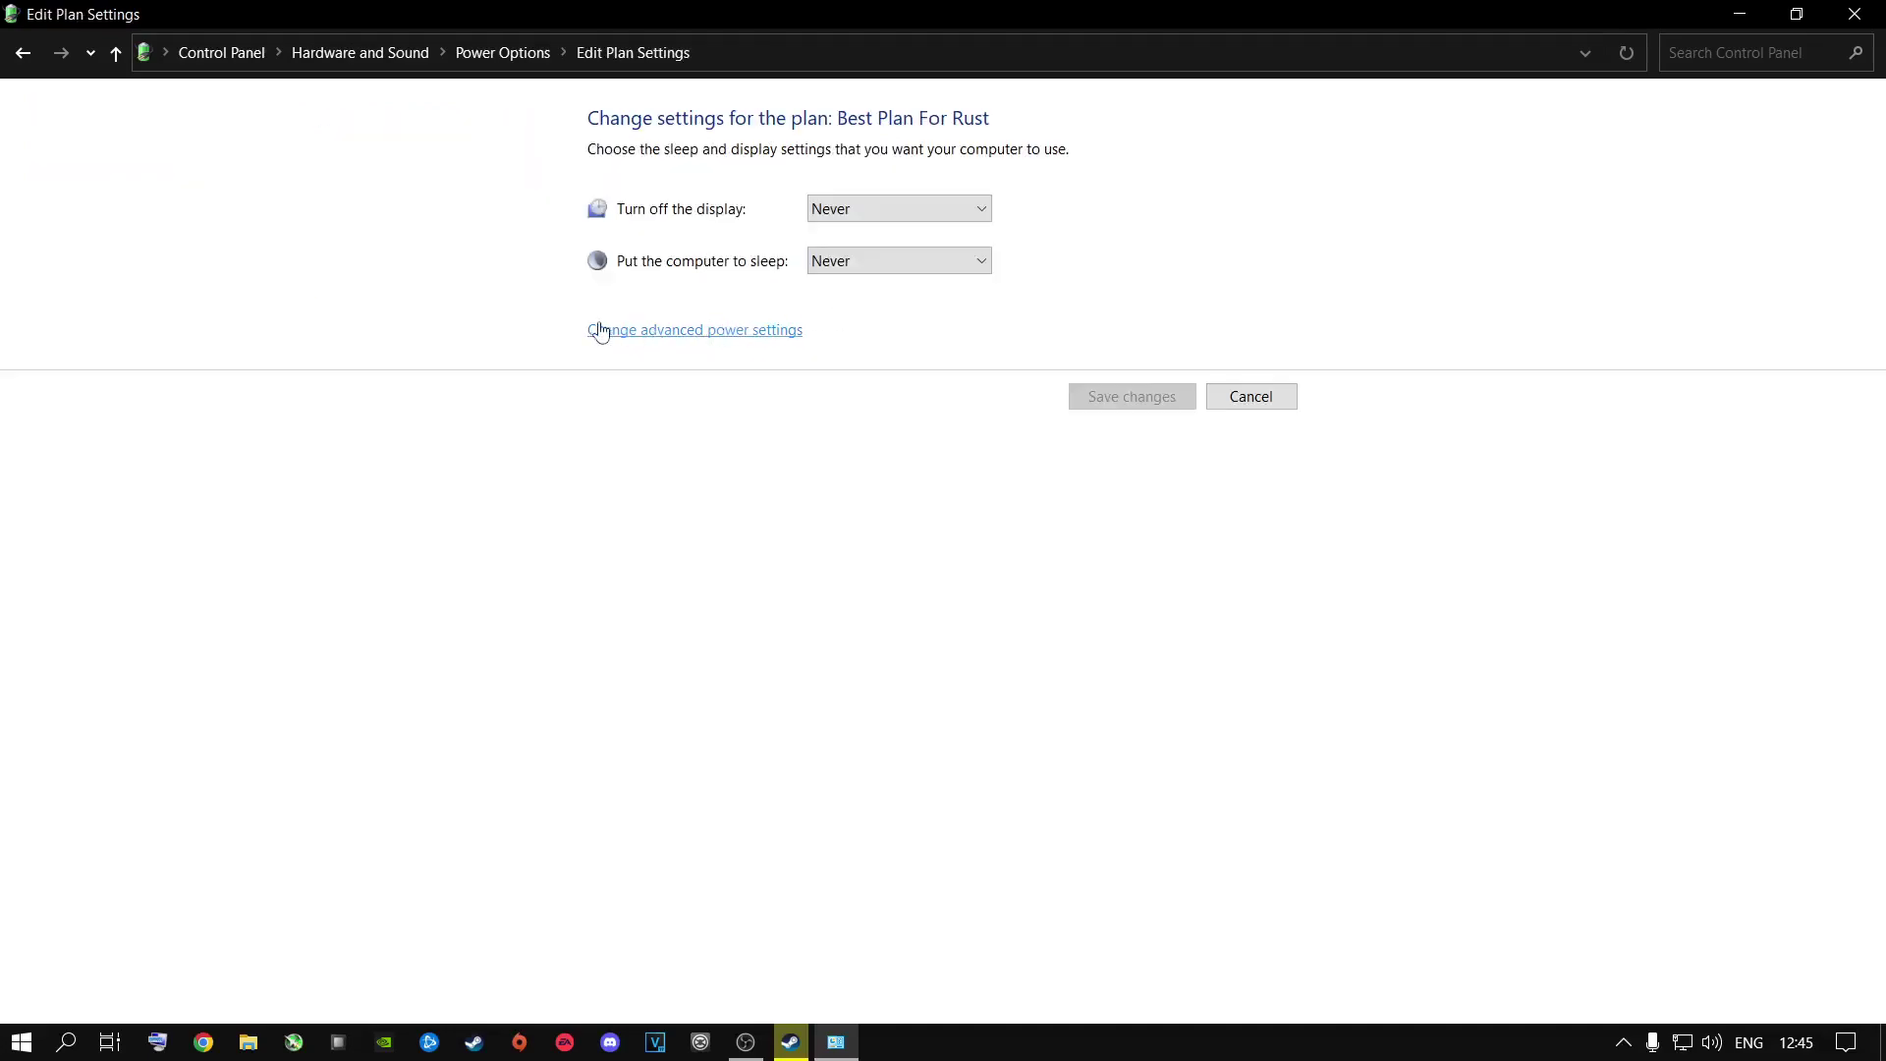
left_click(684, 332)
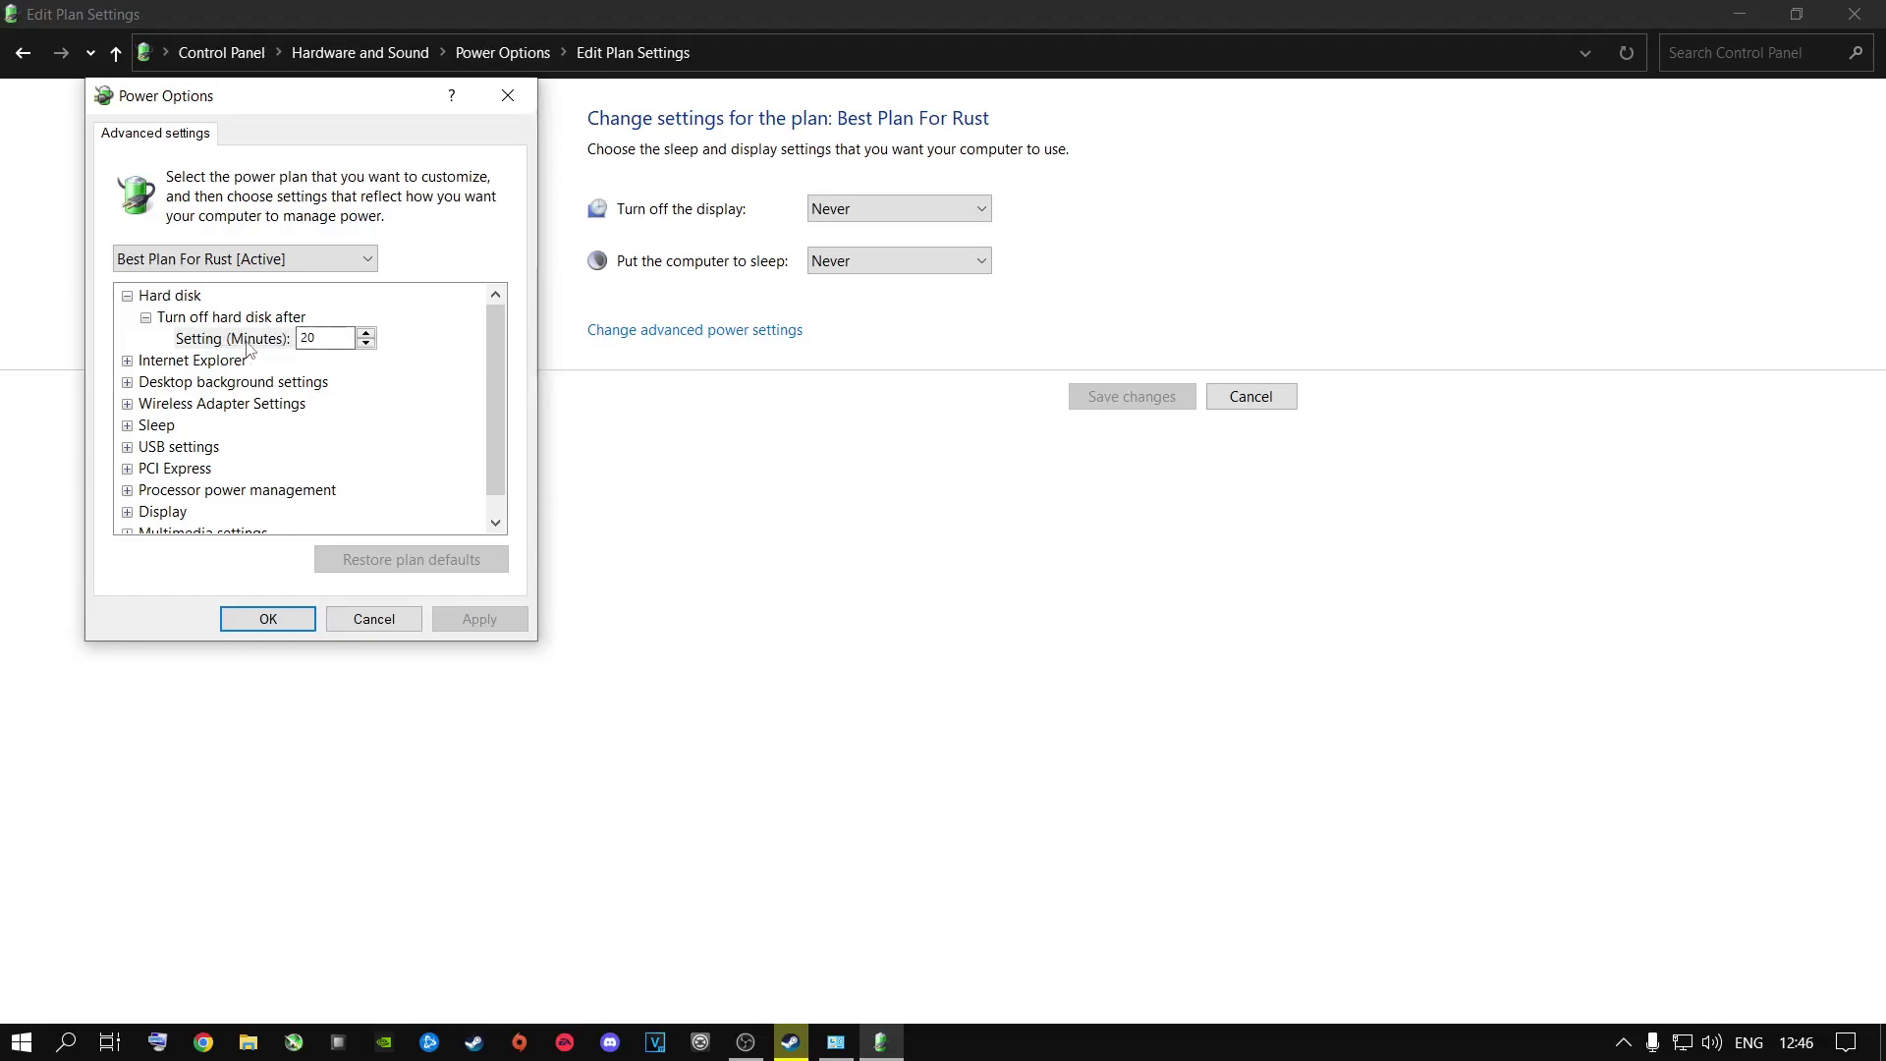
double_click(340, 337)
key("BackSpace")
type("0")
left_click(220, 365)
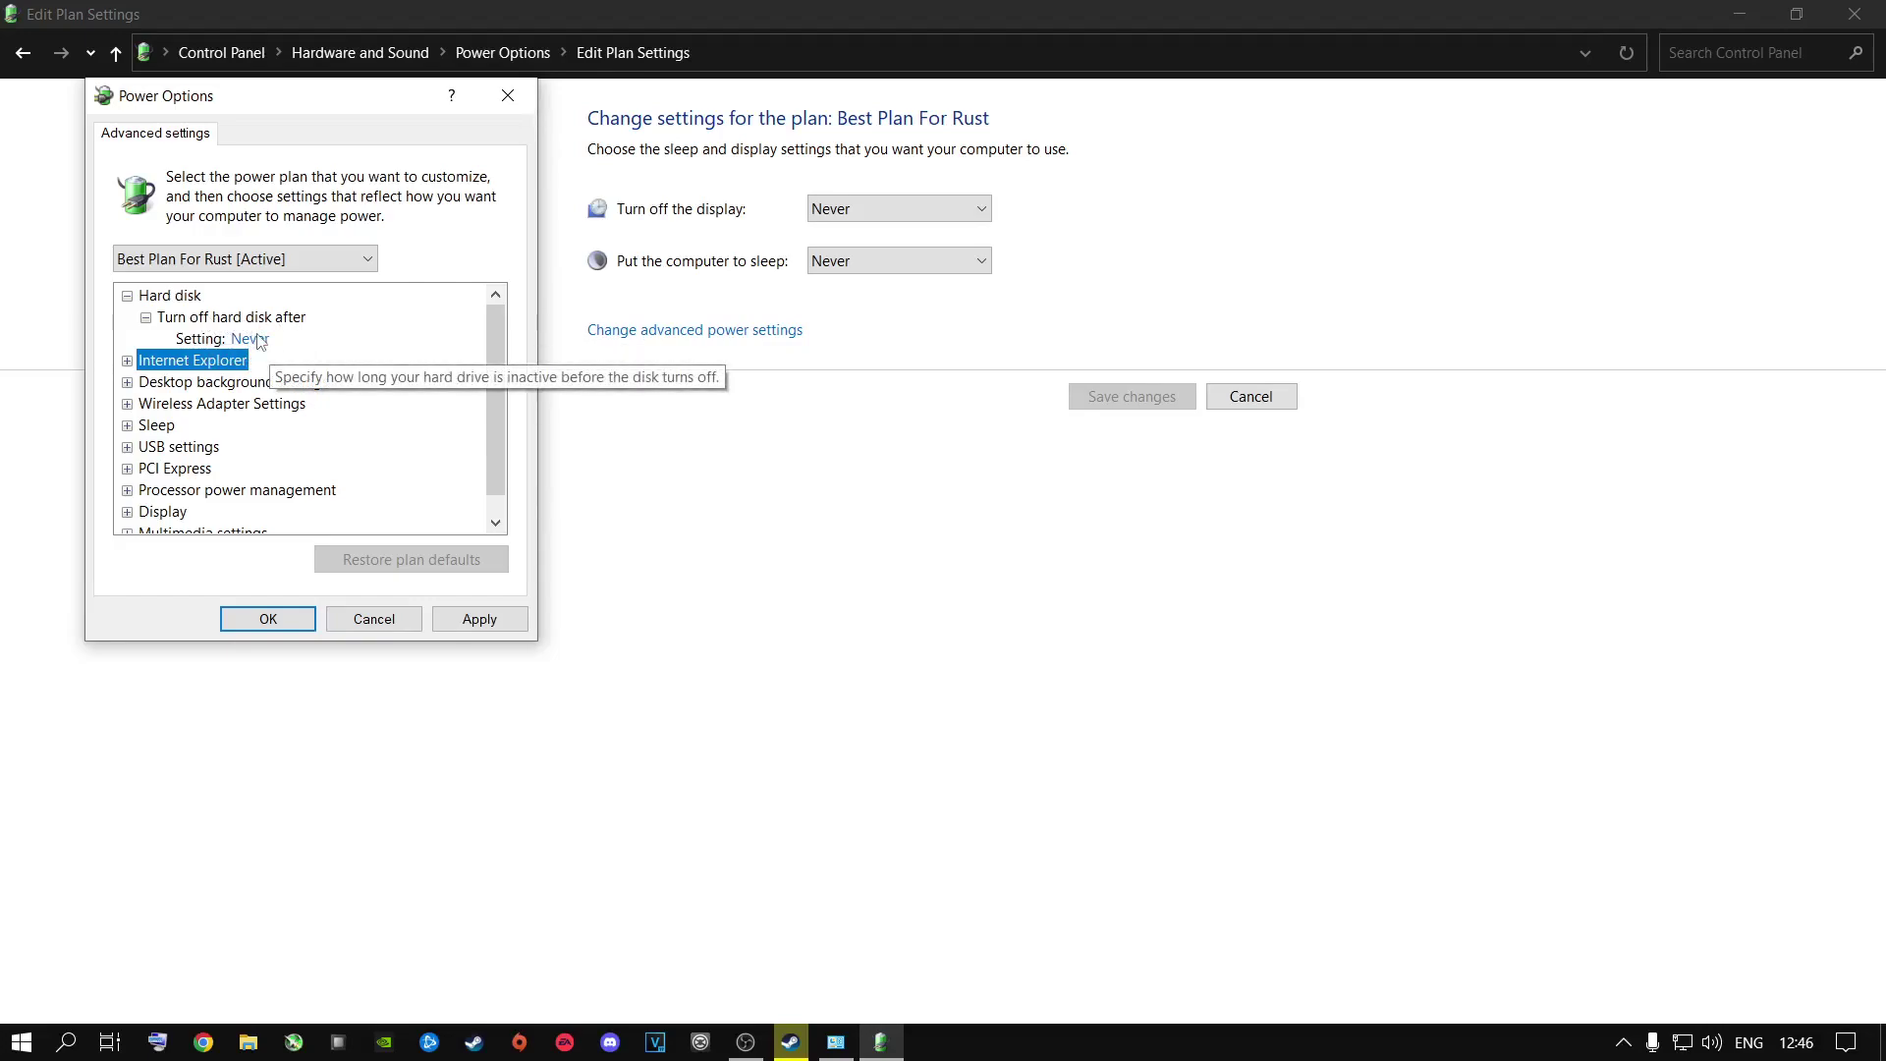
Check the minimum and maximum processor state settings under Processor power management.
scroll(493, 422, "down", 1)
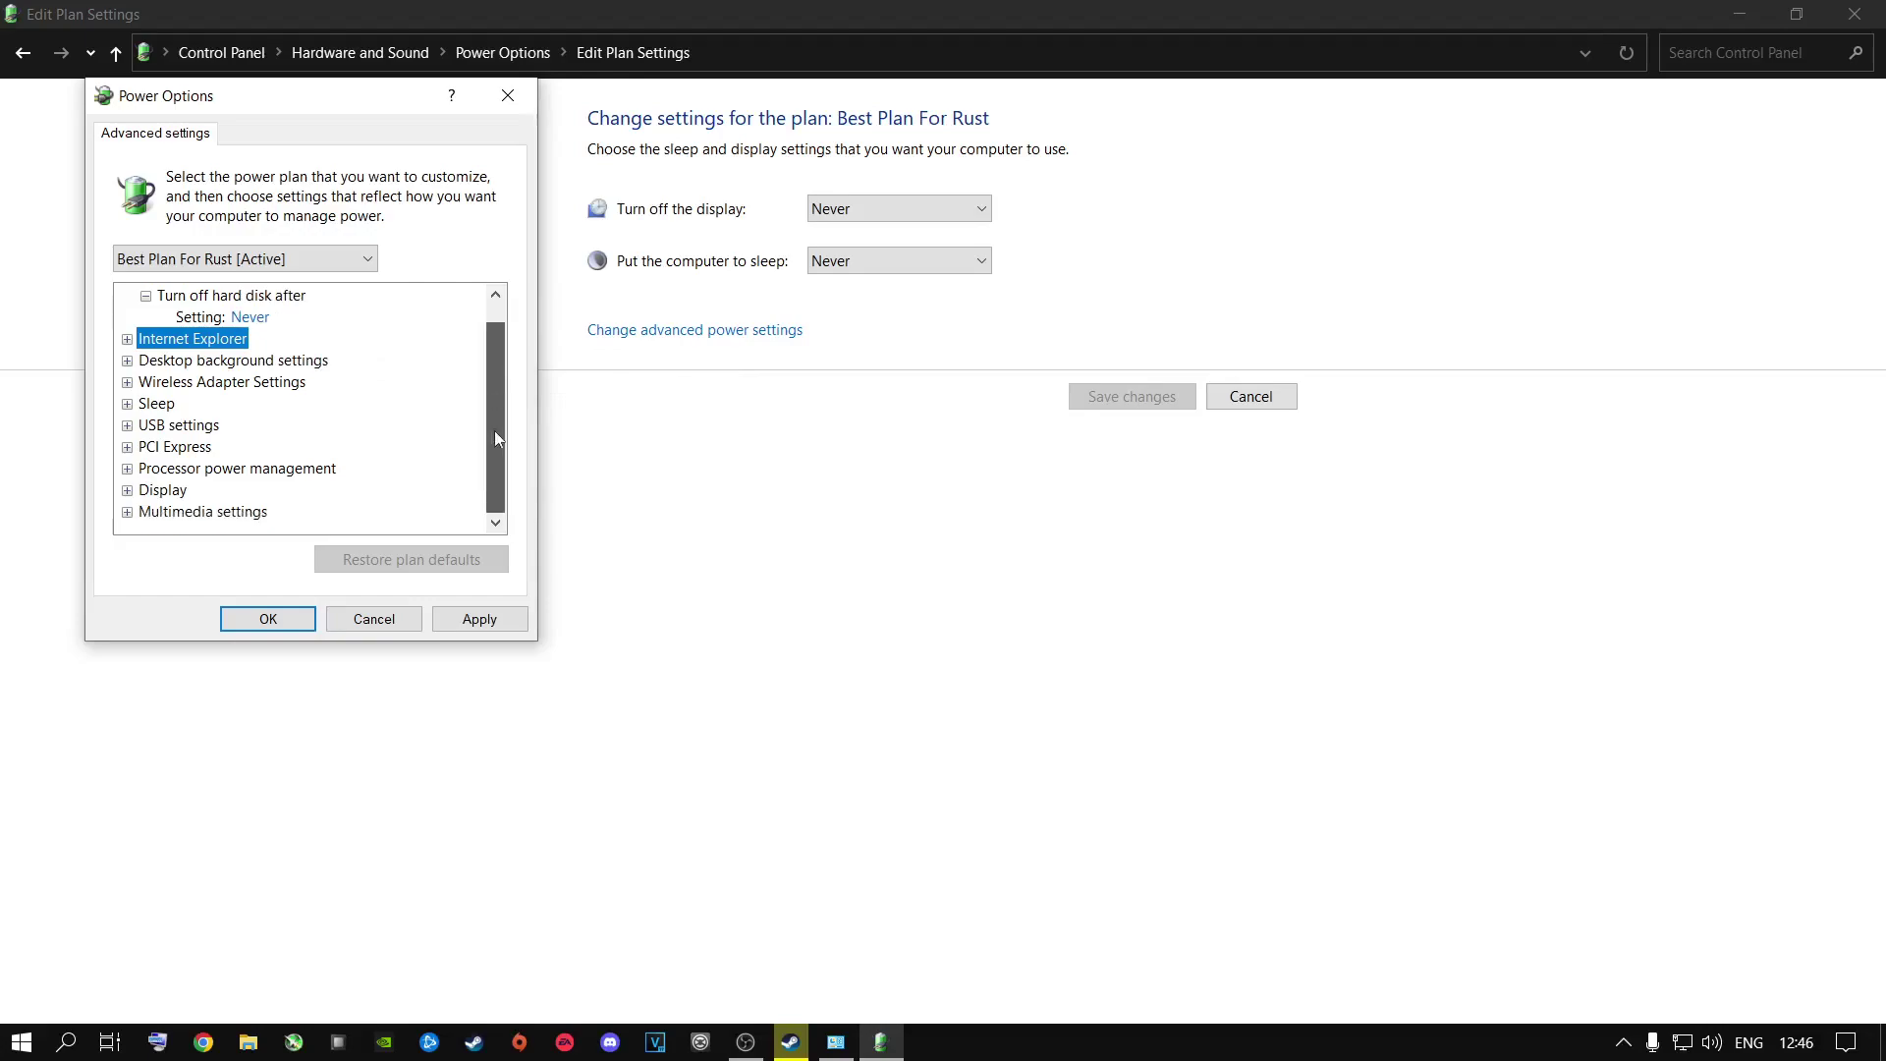
left_click(129, 470)
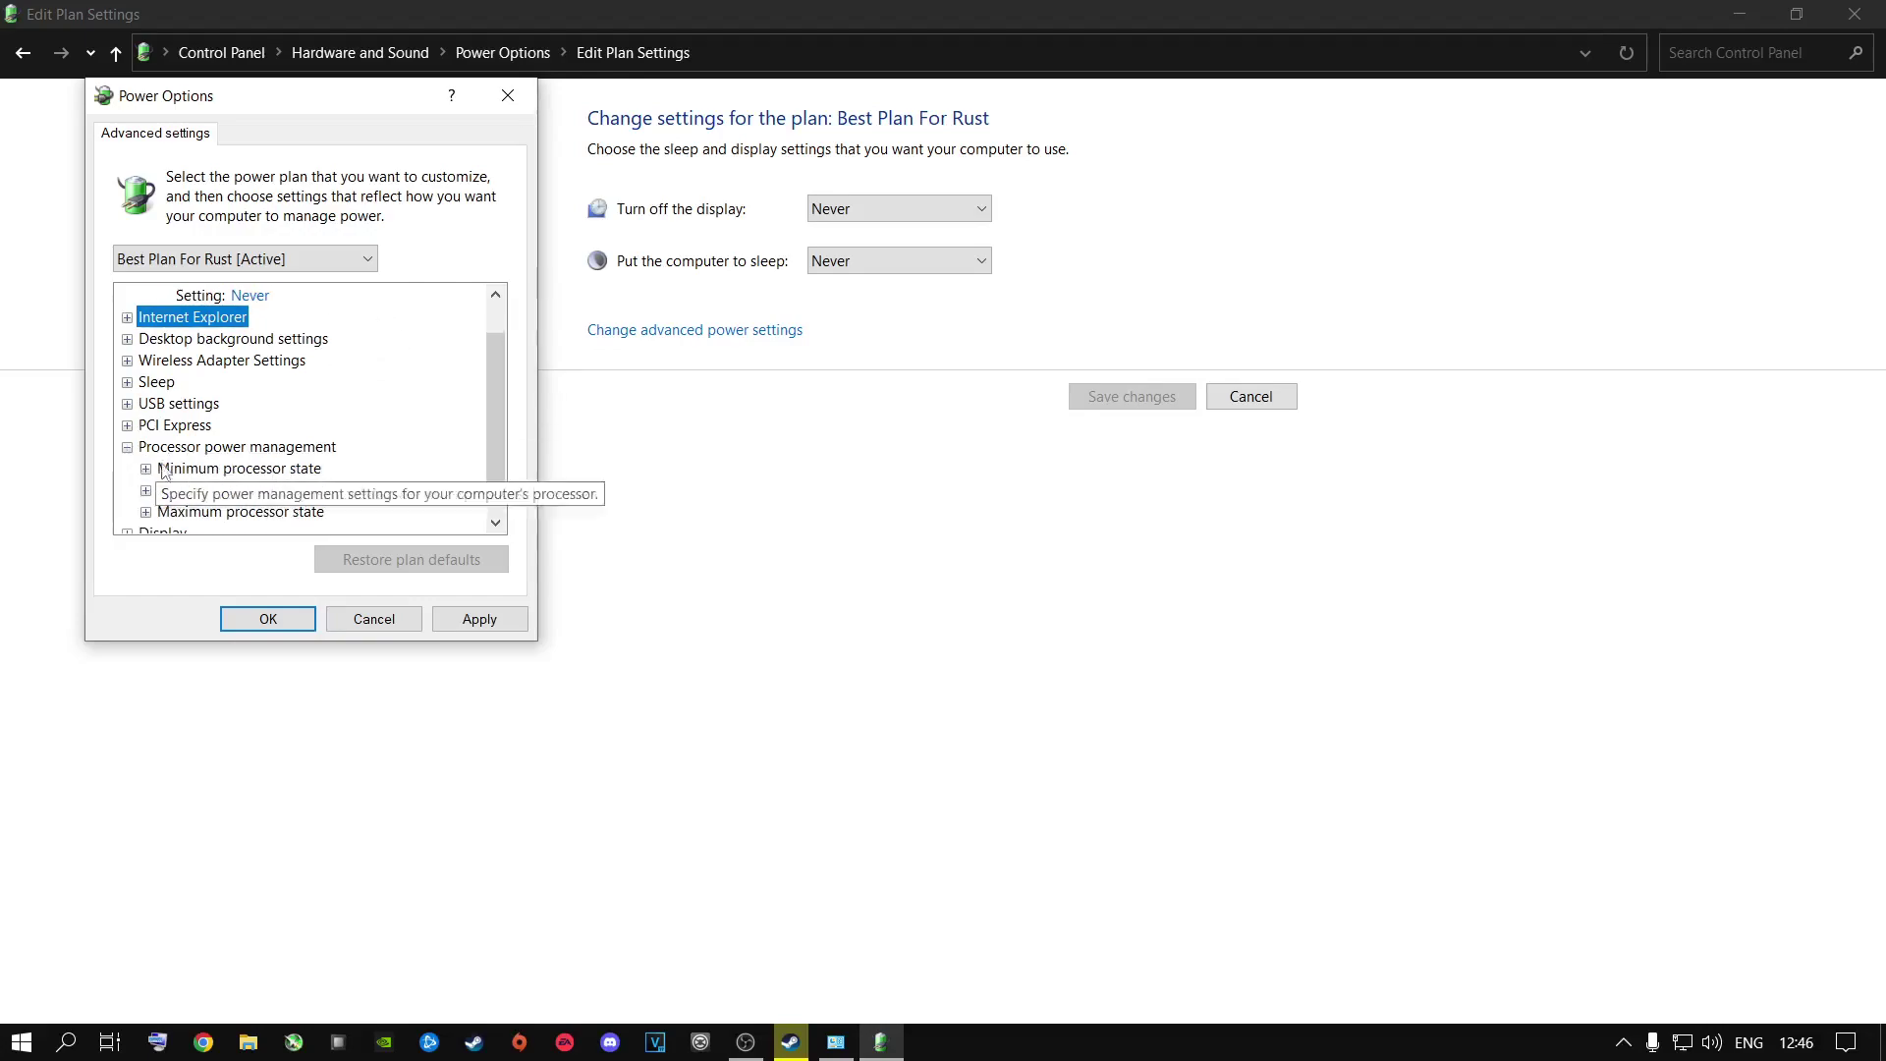
left_click(146, 471)
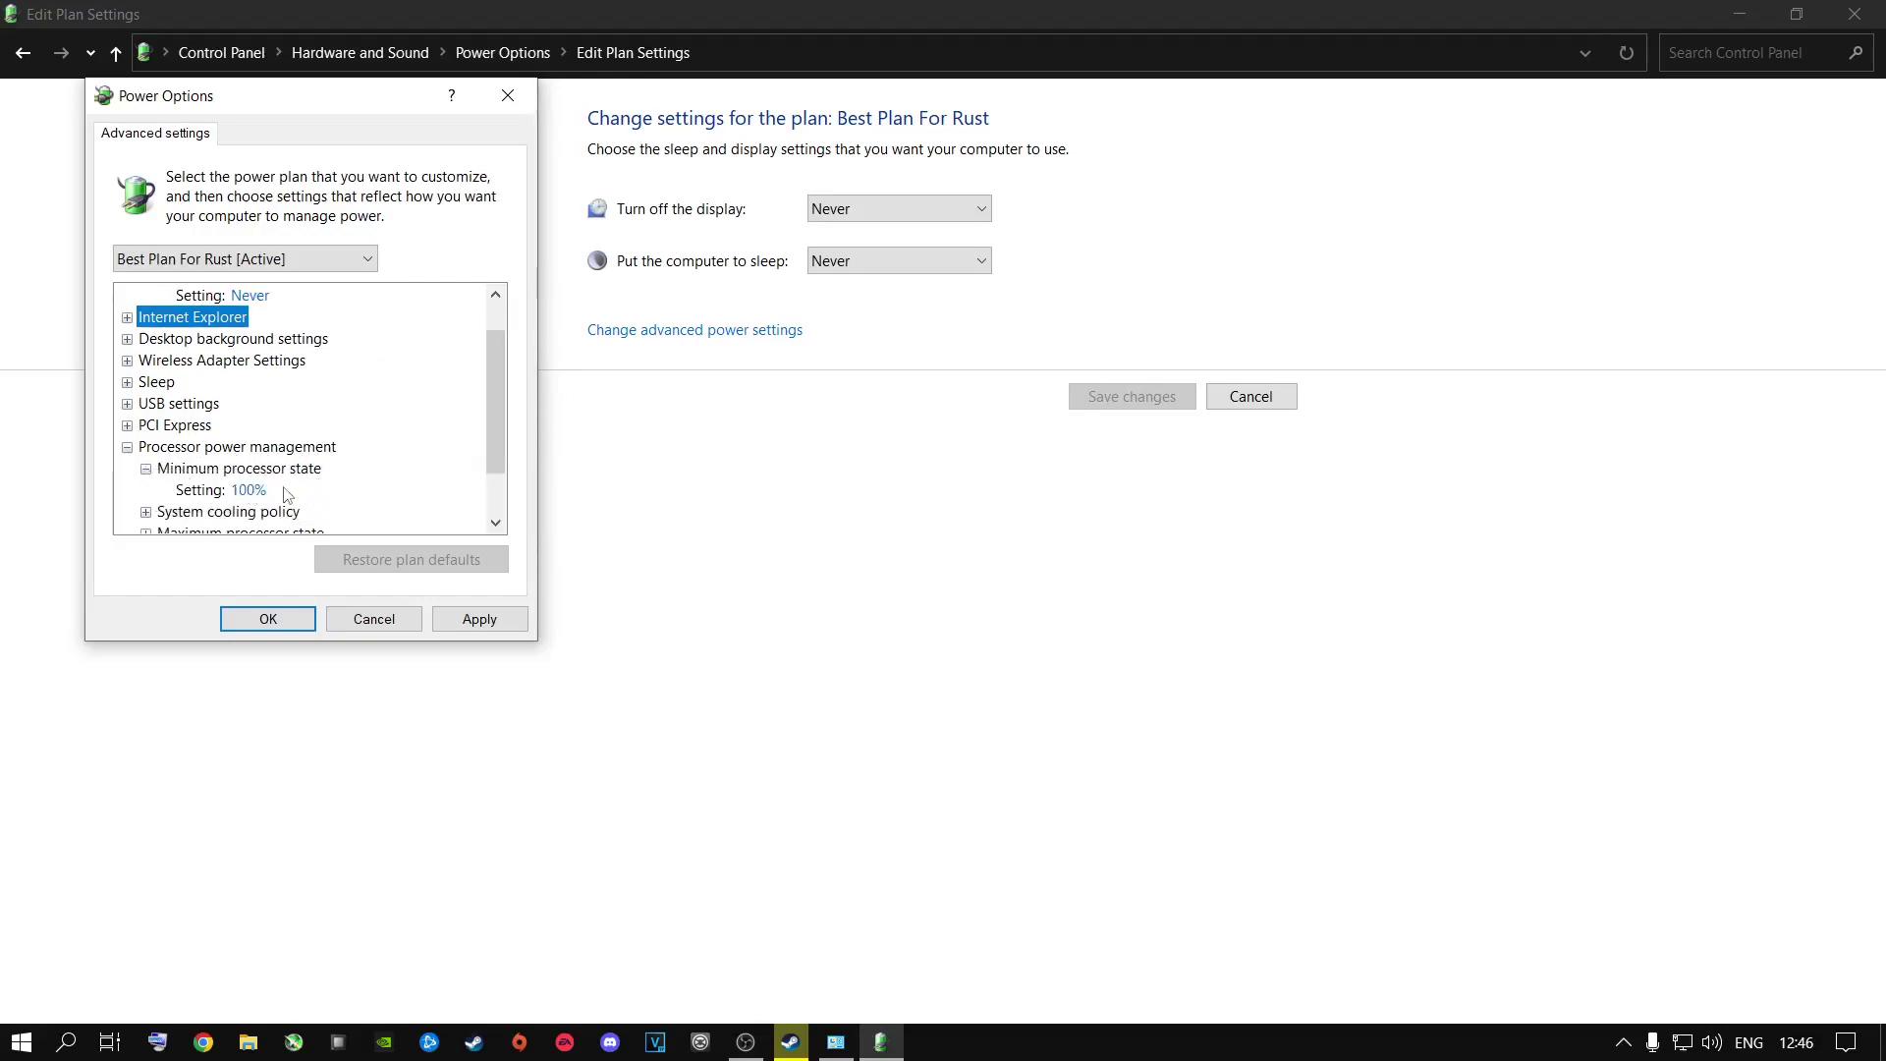
scroll(248, 489, "down", 1)
left_click(248, 426)
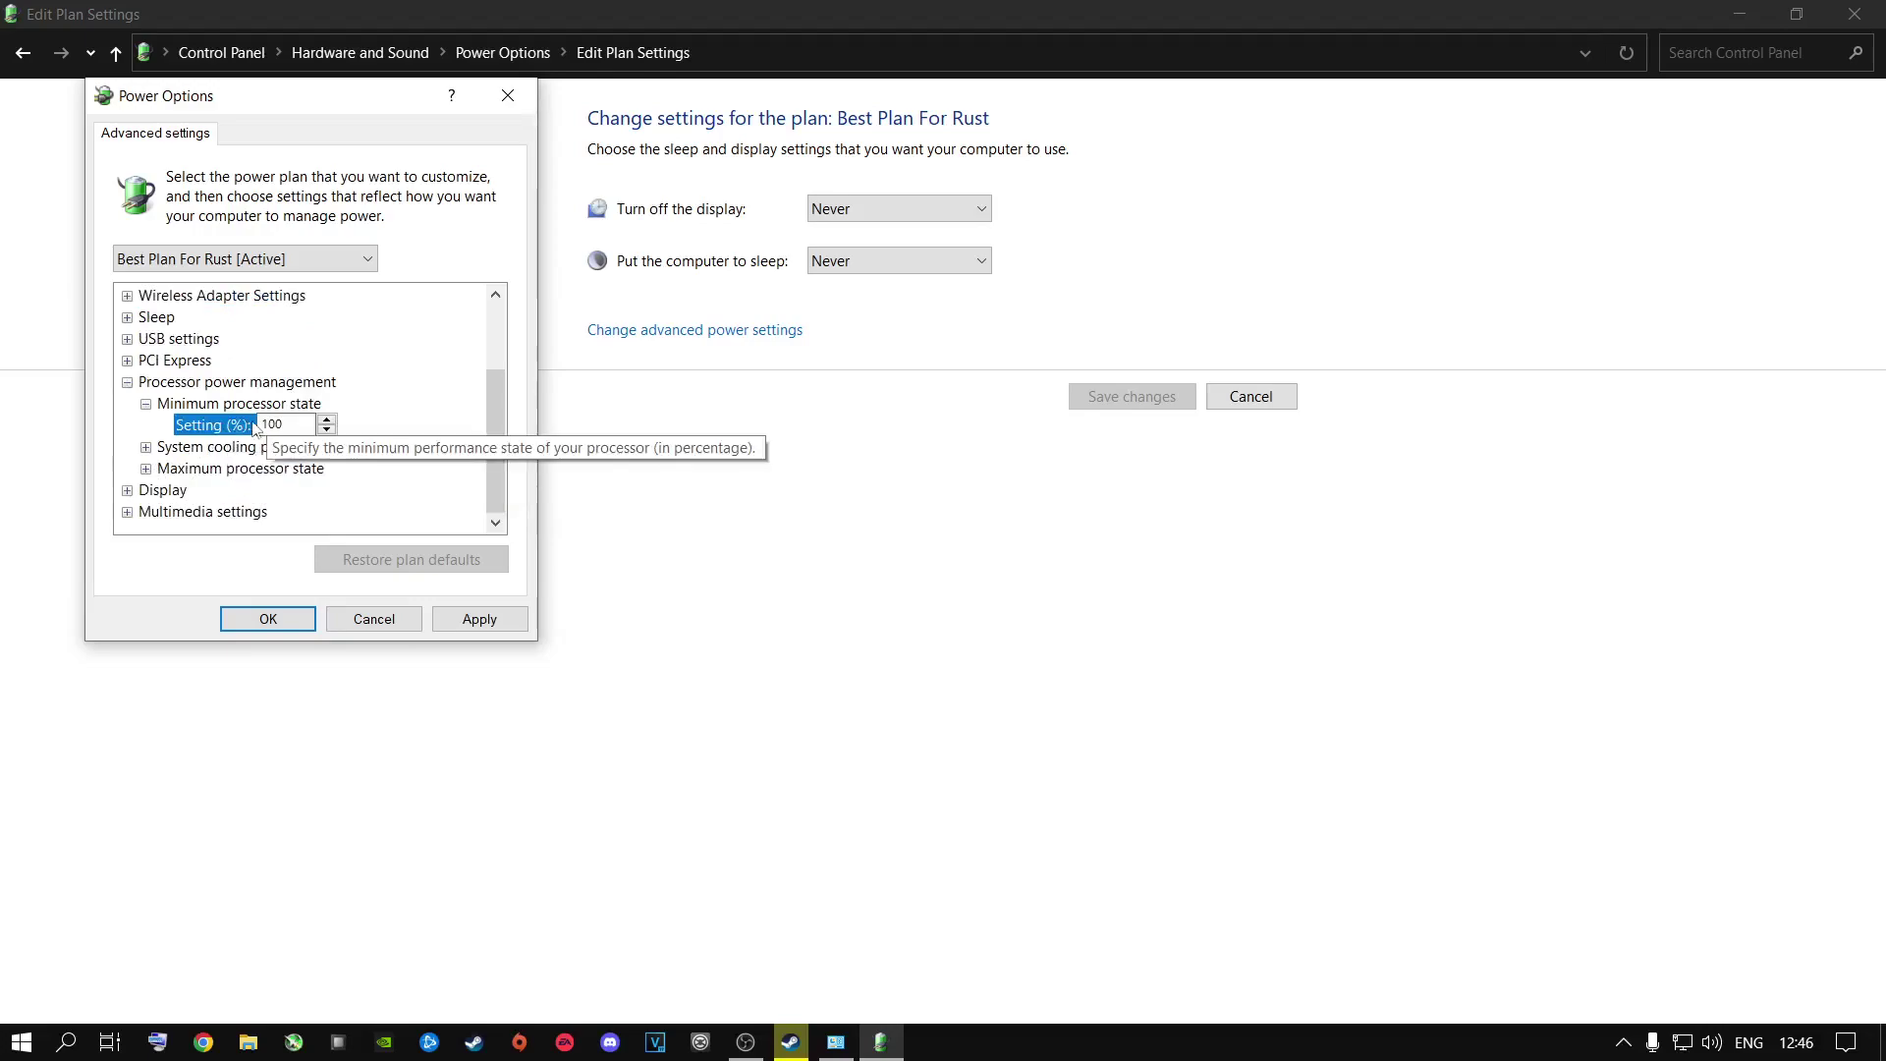
left_click(146, 471)
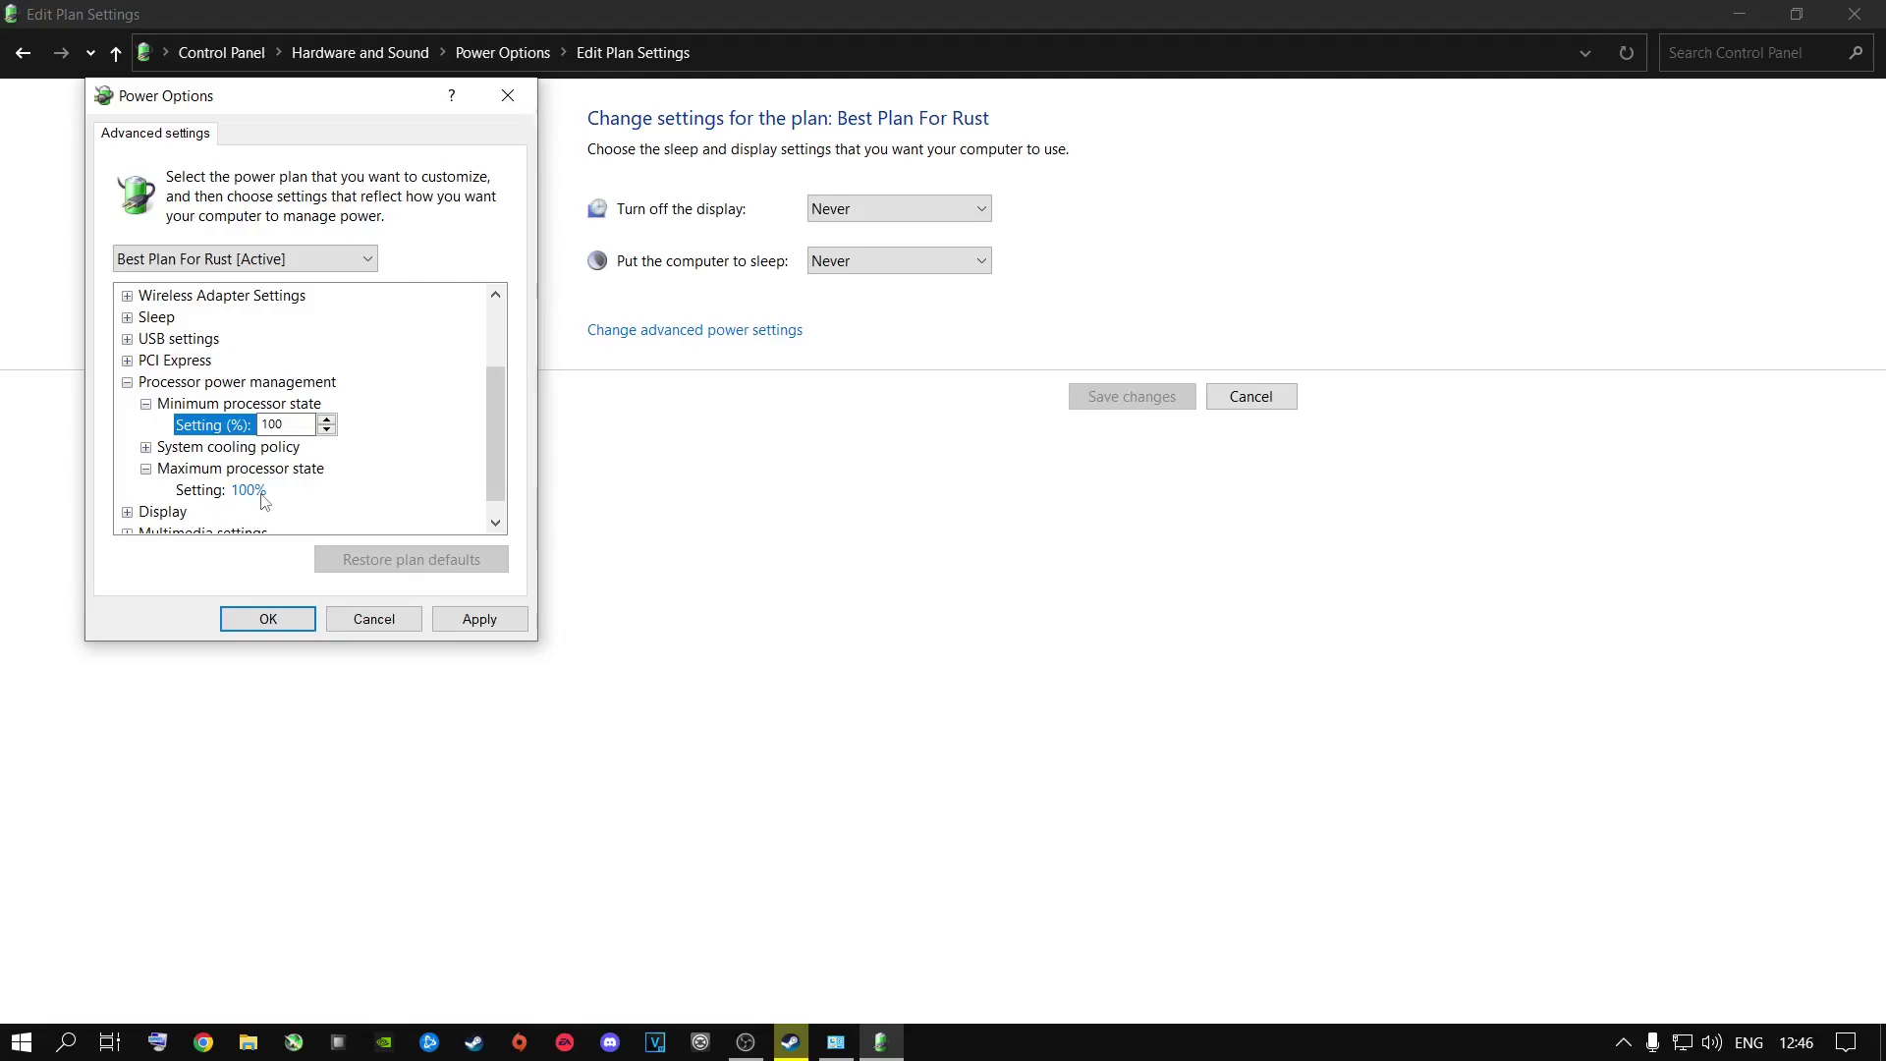
Apply and confirm the advanced power settings, and close the power plan window.
left_click(478, 619)
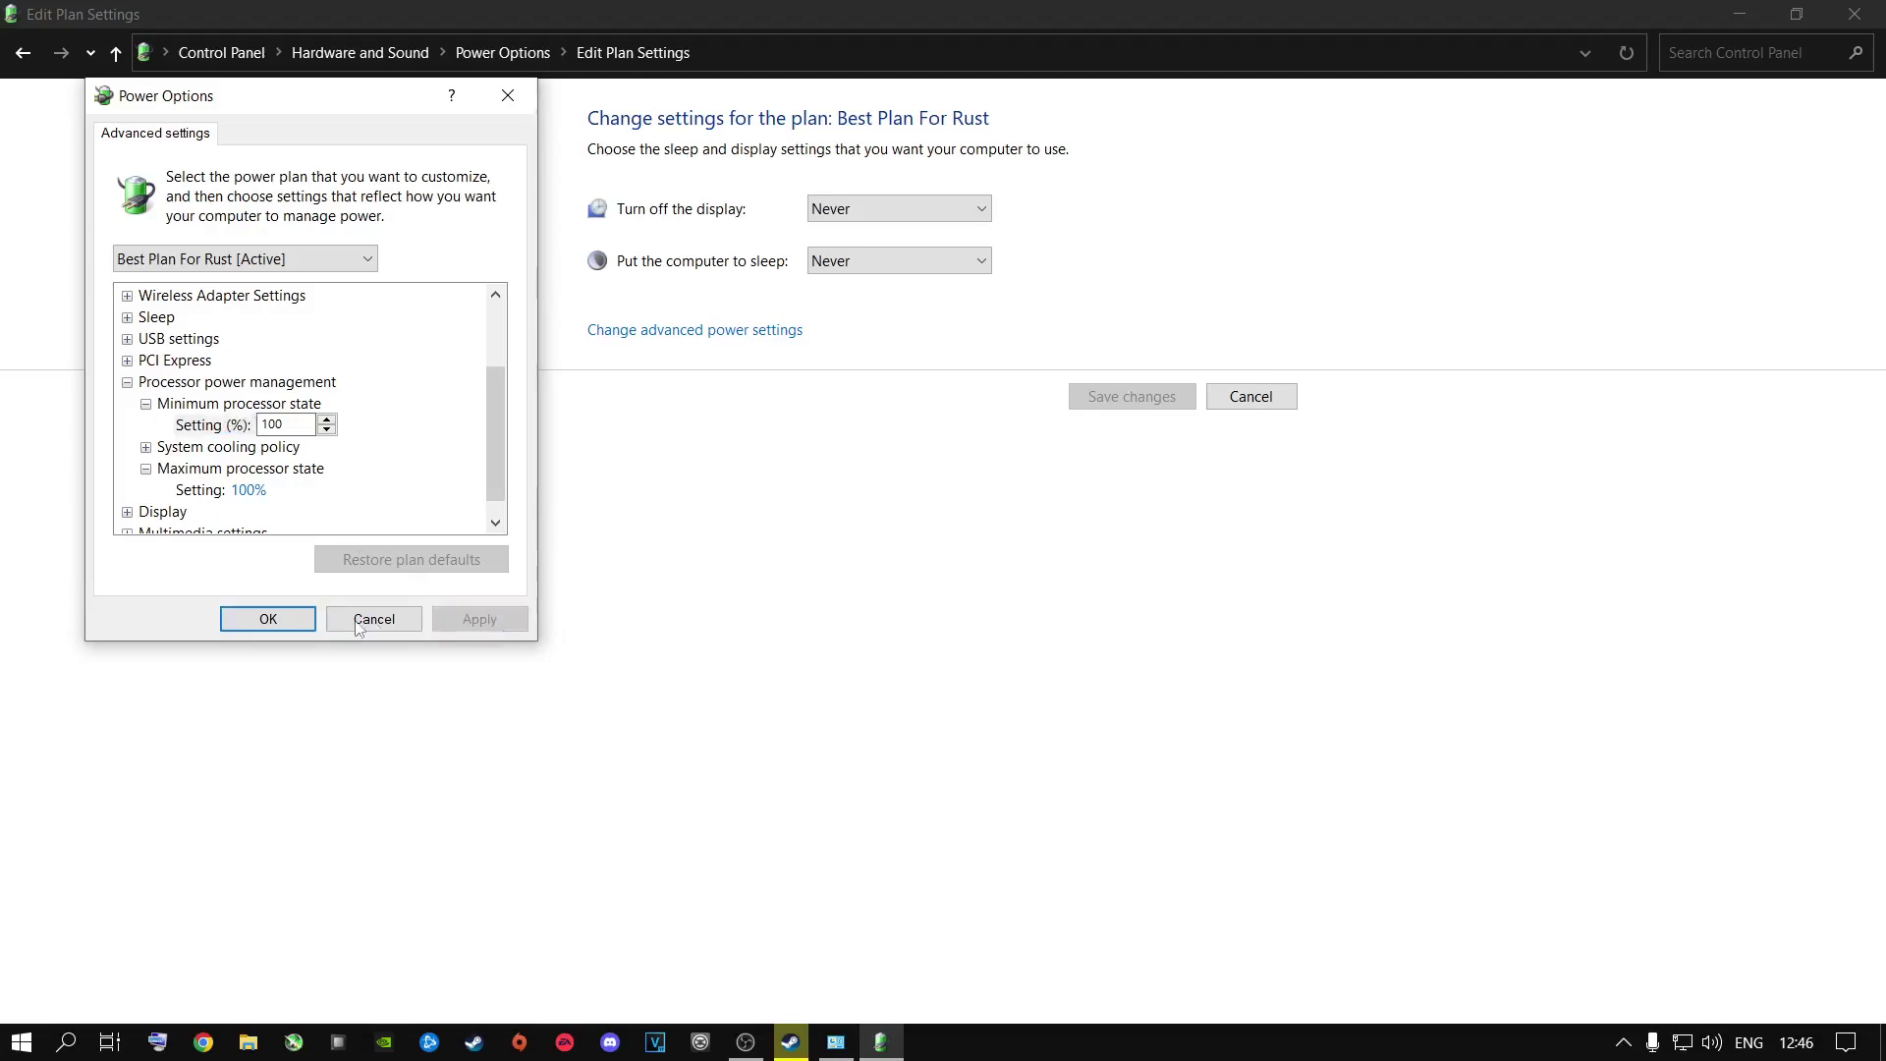
left_click(281, 627)
left_click(1854, 13)
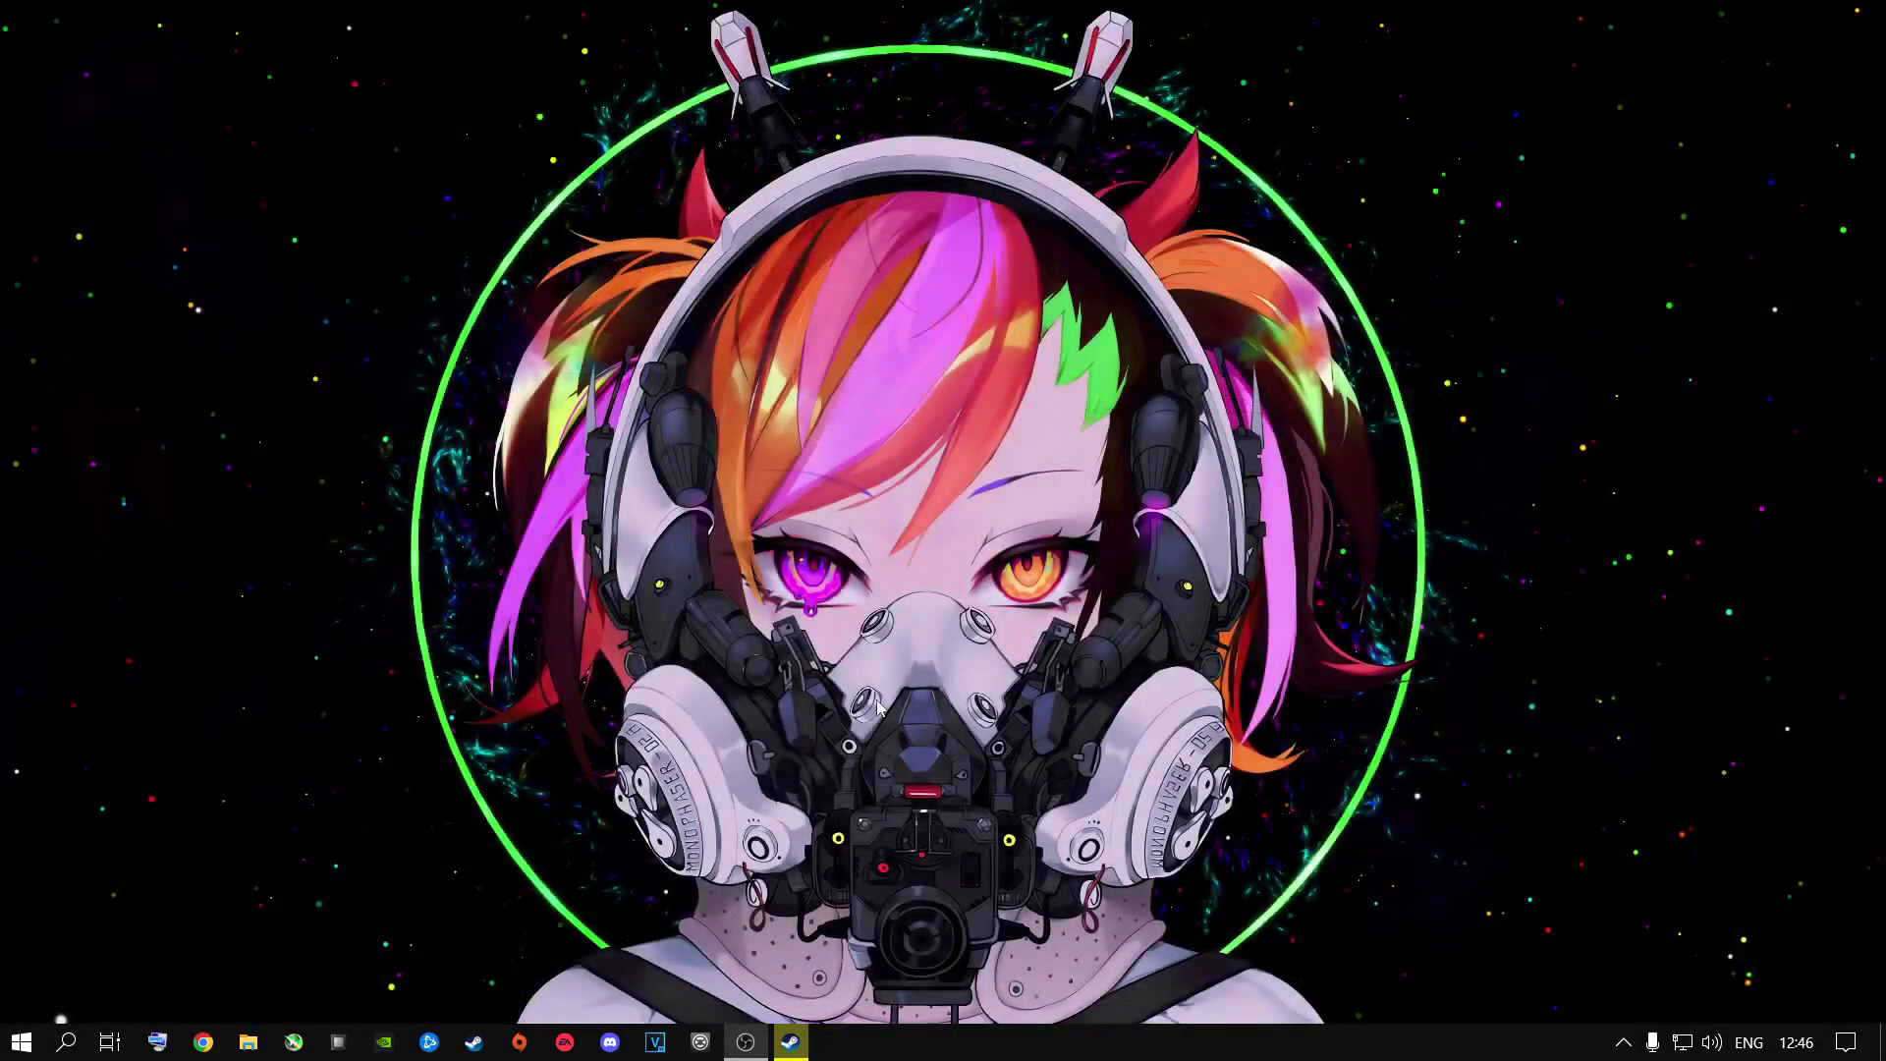
Switch to NVIDIA Control Panel from the desktop and open the Adjust Image Settings with Preview page.
right_click(800, 562)
left_click(859, 754)
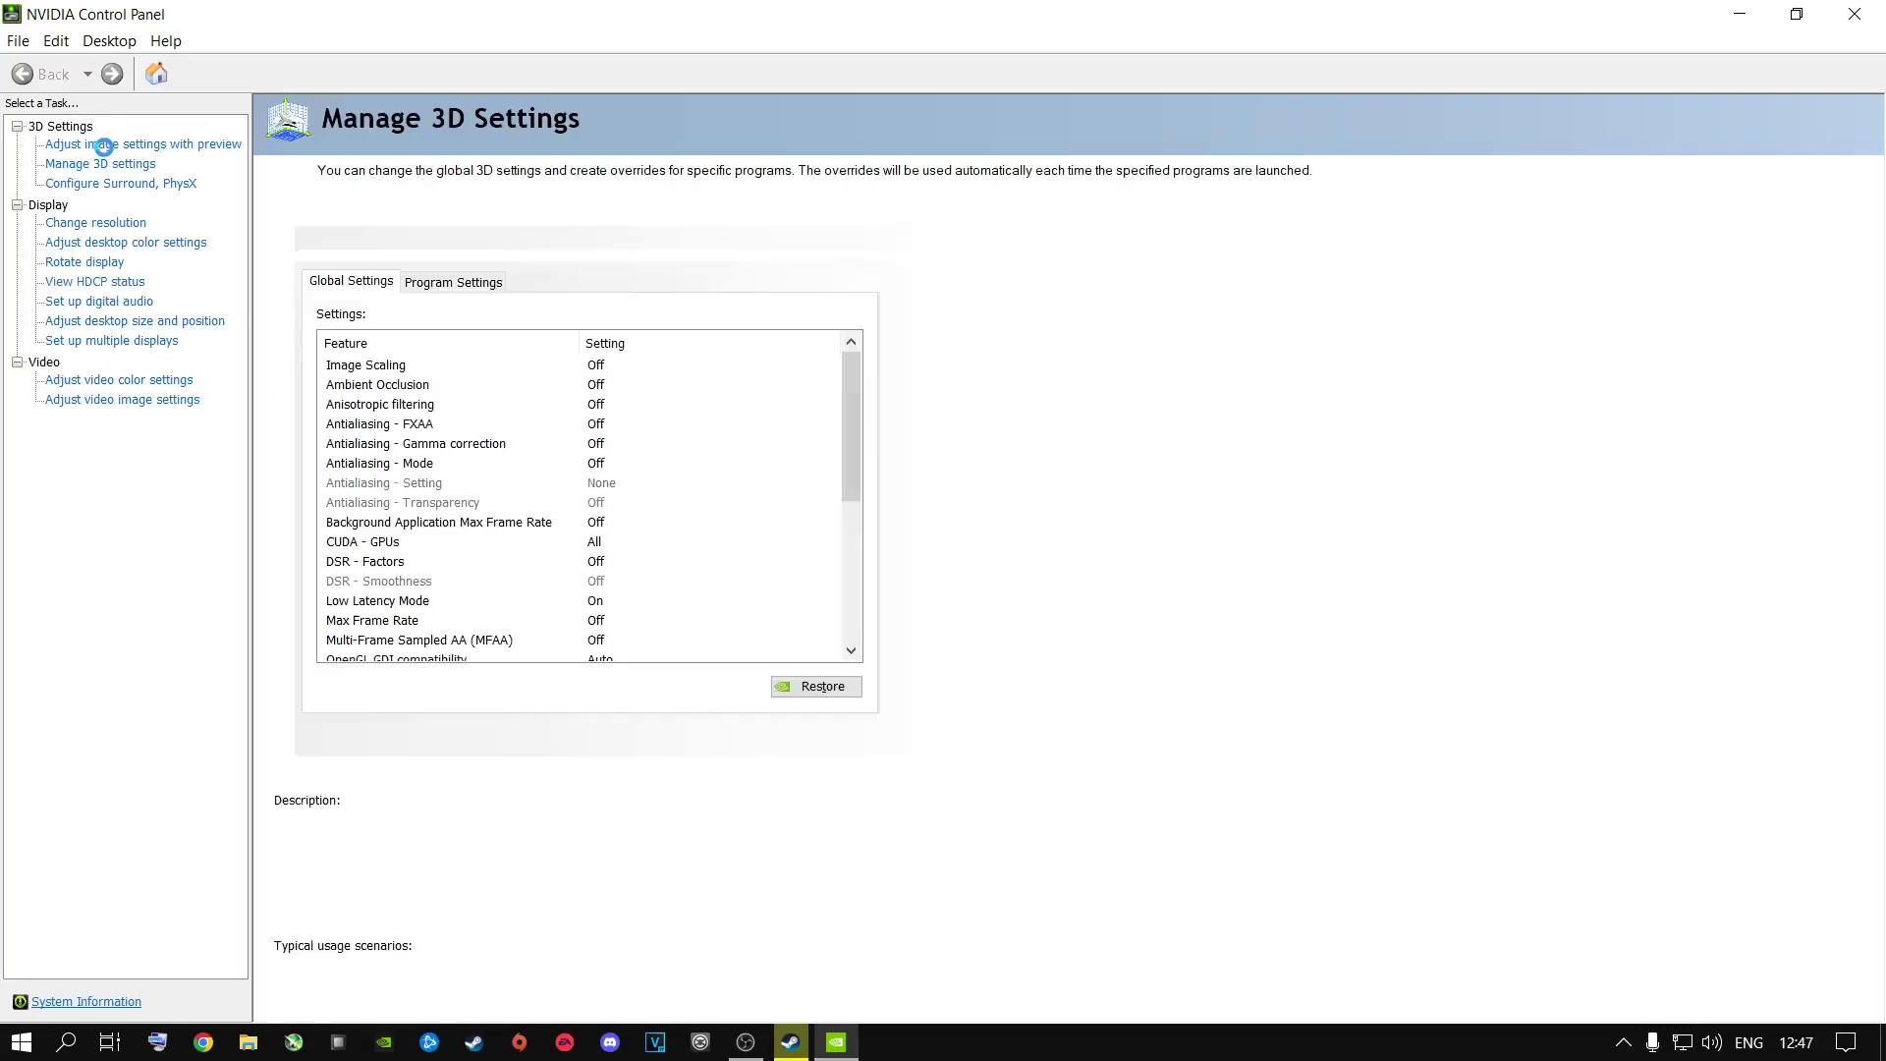
left_click(106, 145)
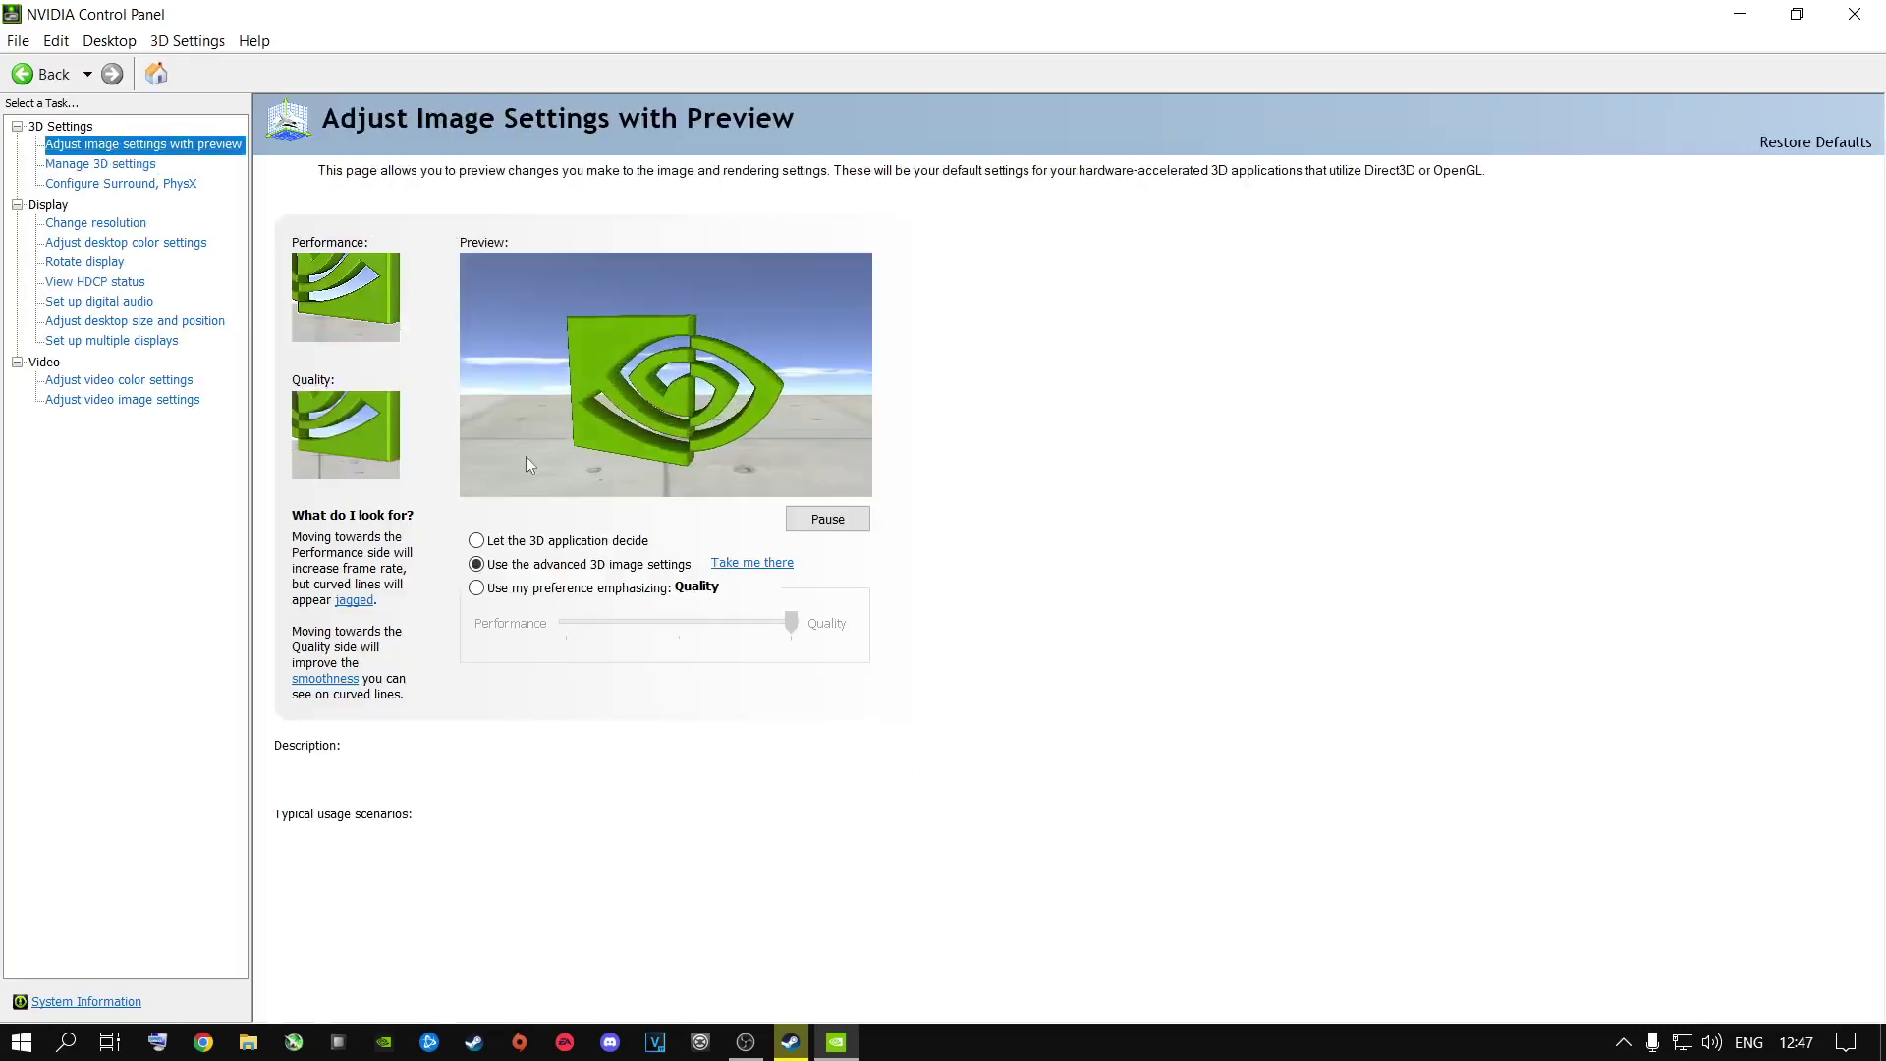
Use the advanced 3D image settings and, on their Manage 3D Settings page, set the global Shader Cache Size to 100 GB.
mouse_move(477, 567)
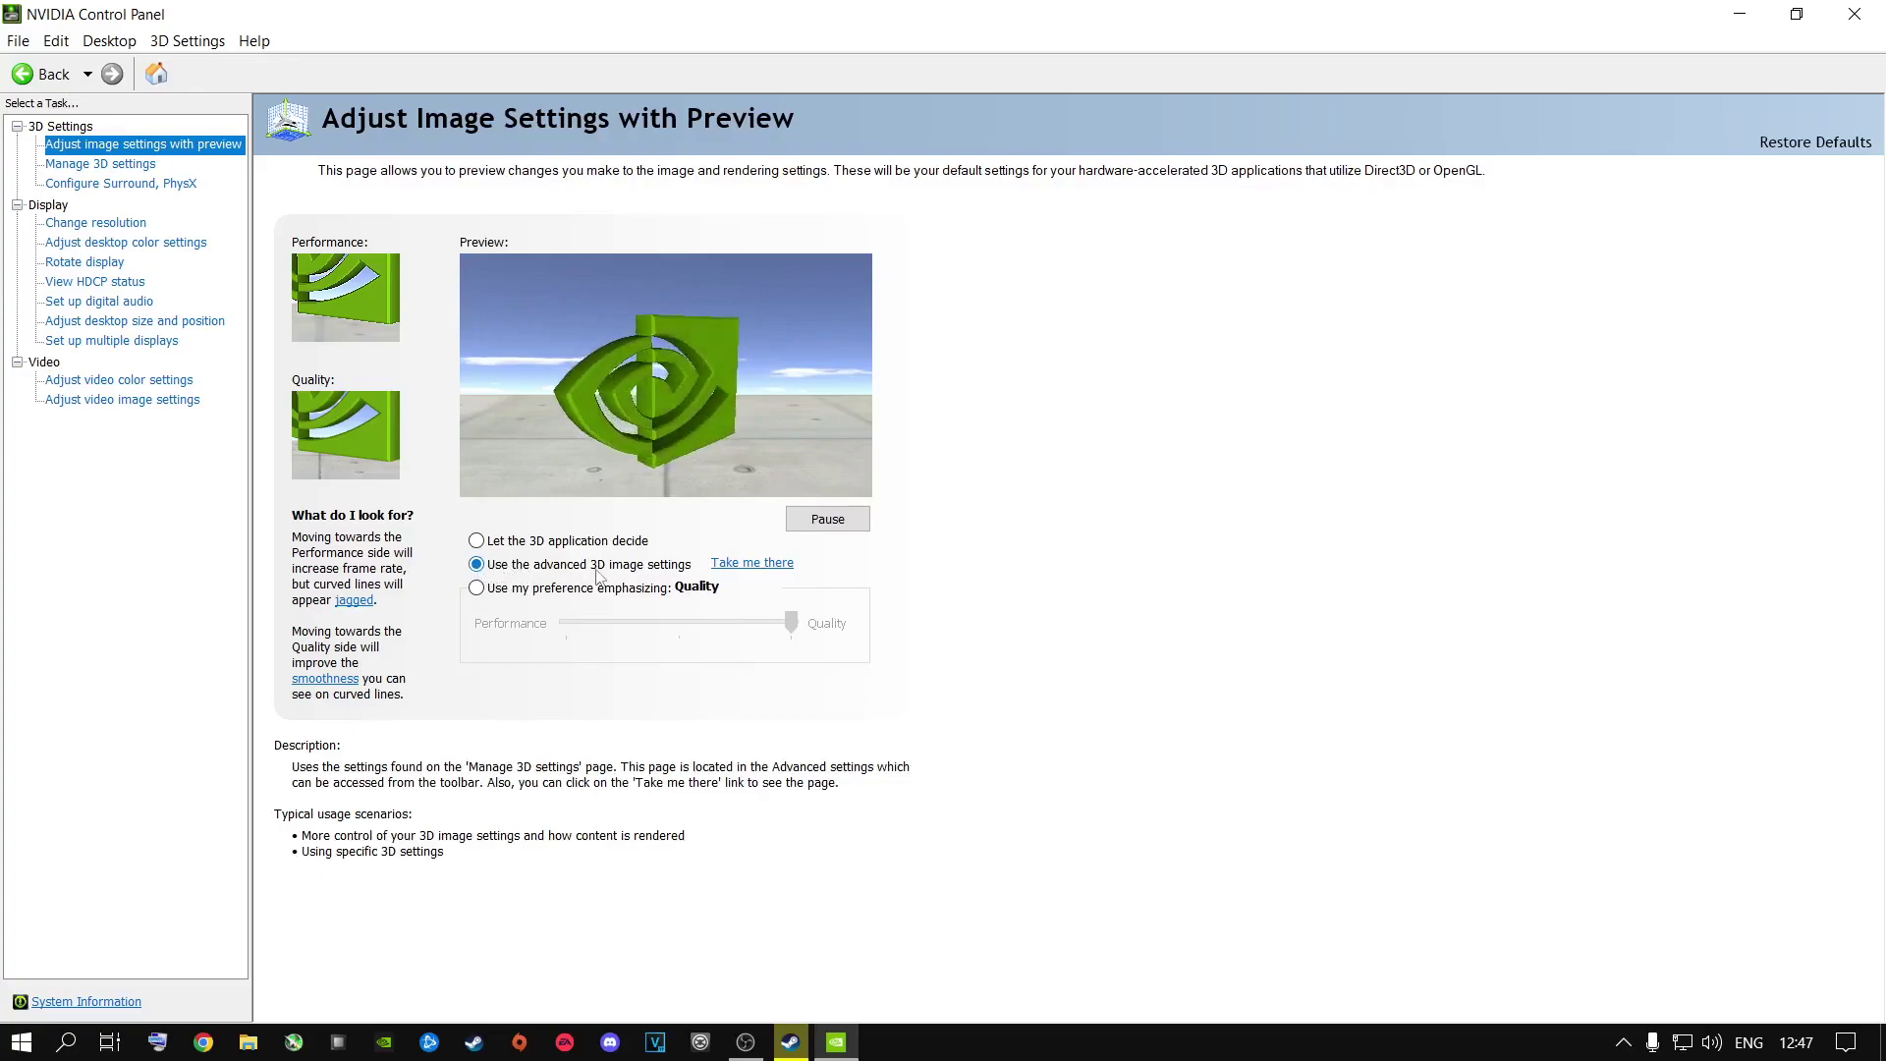
left_click(759, 574)
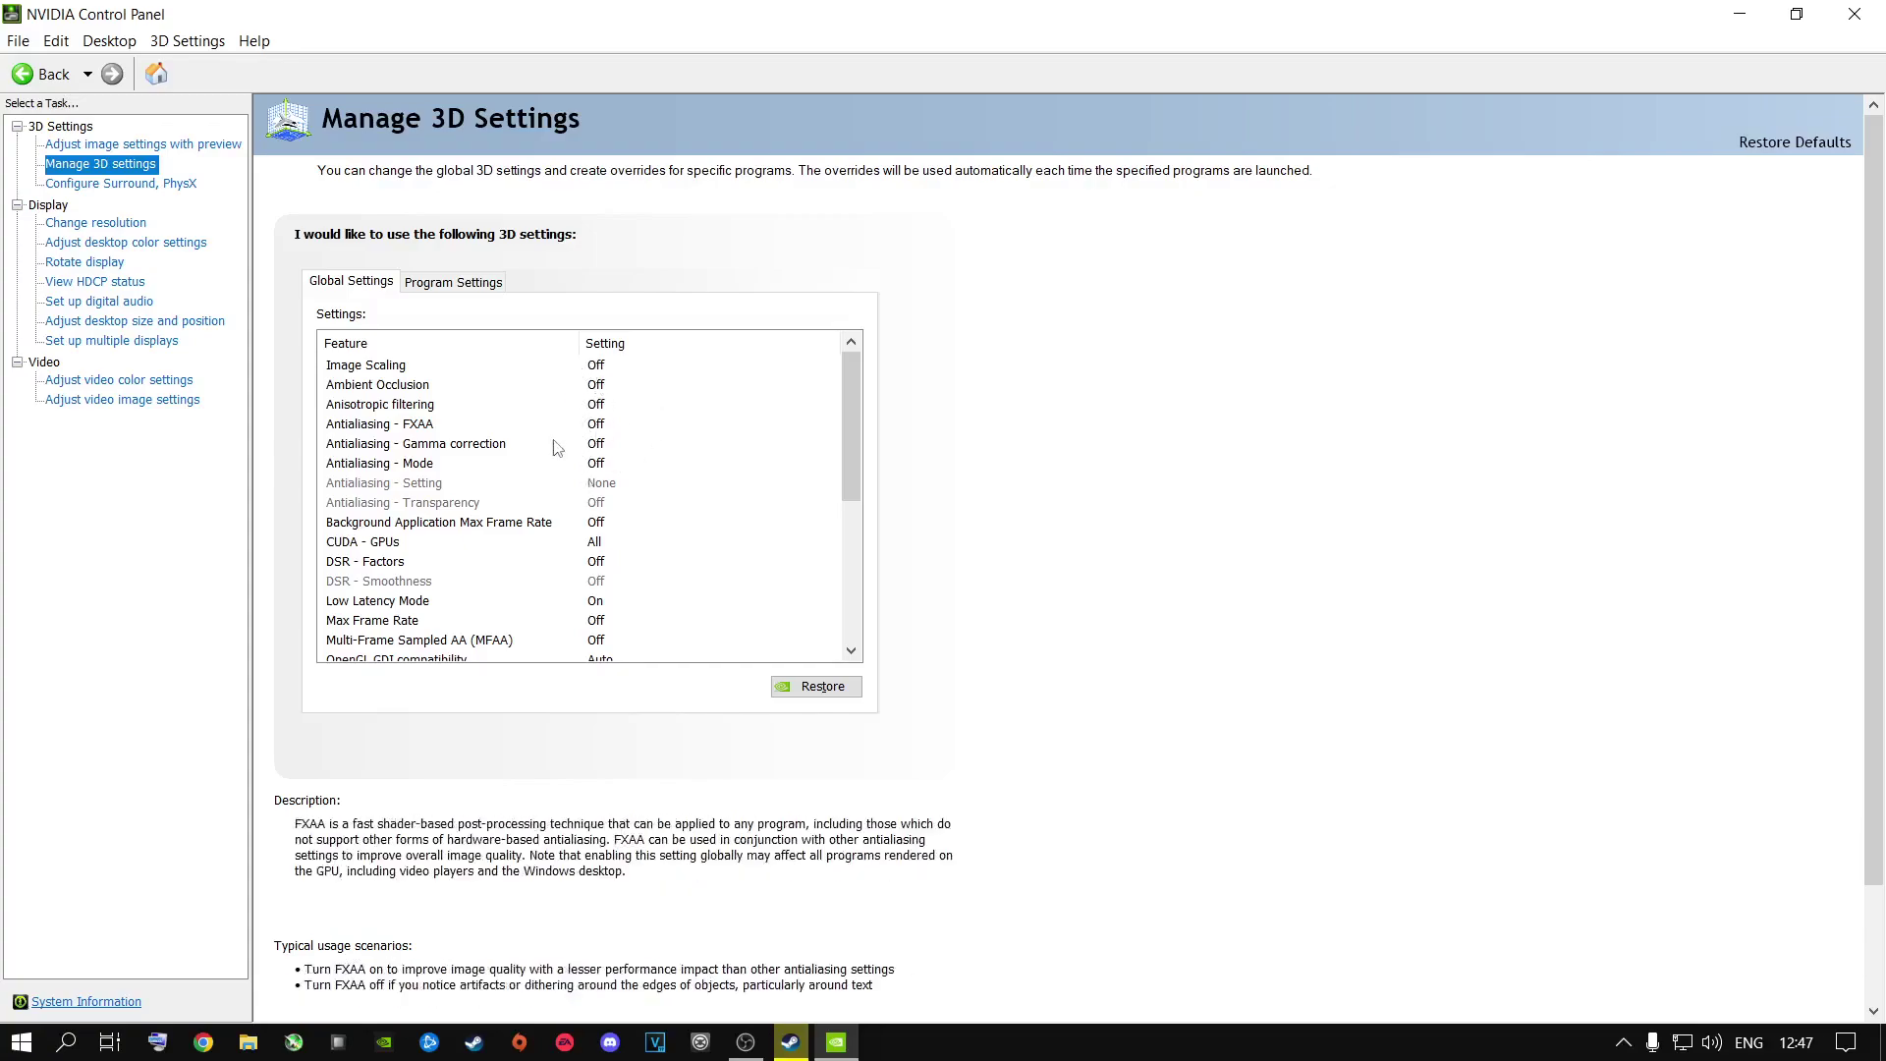
left_click_drag(860, 419, 850, 561)
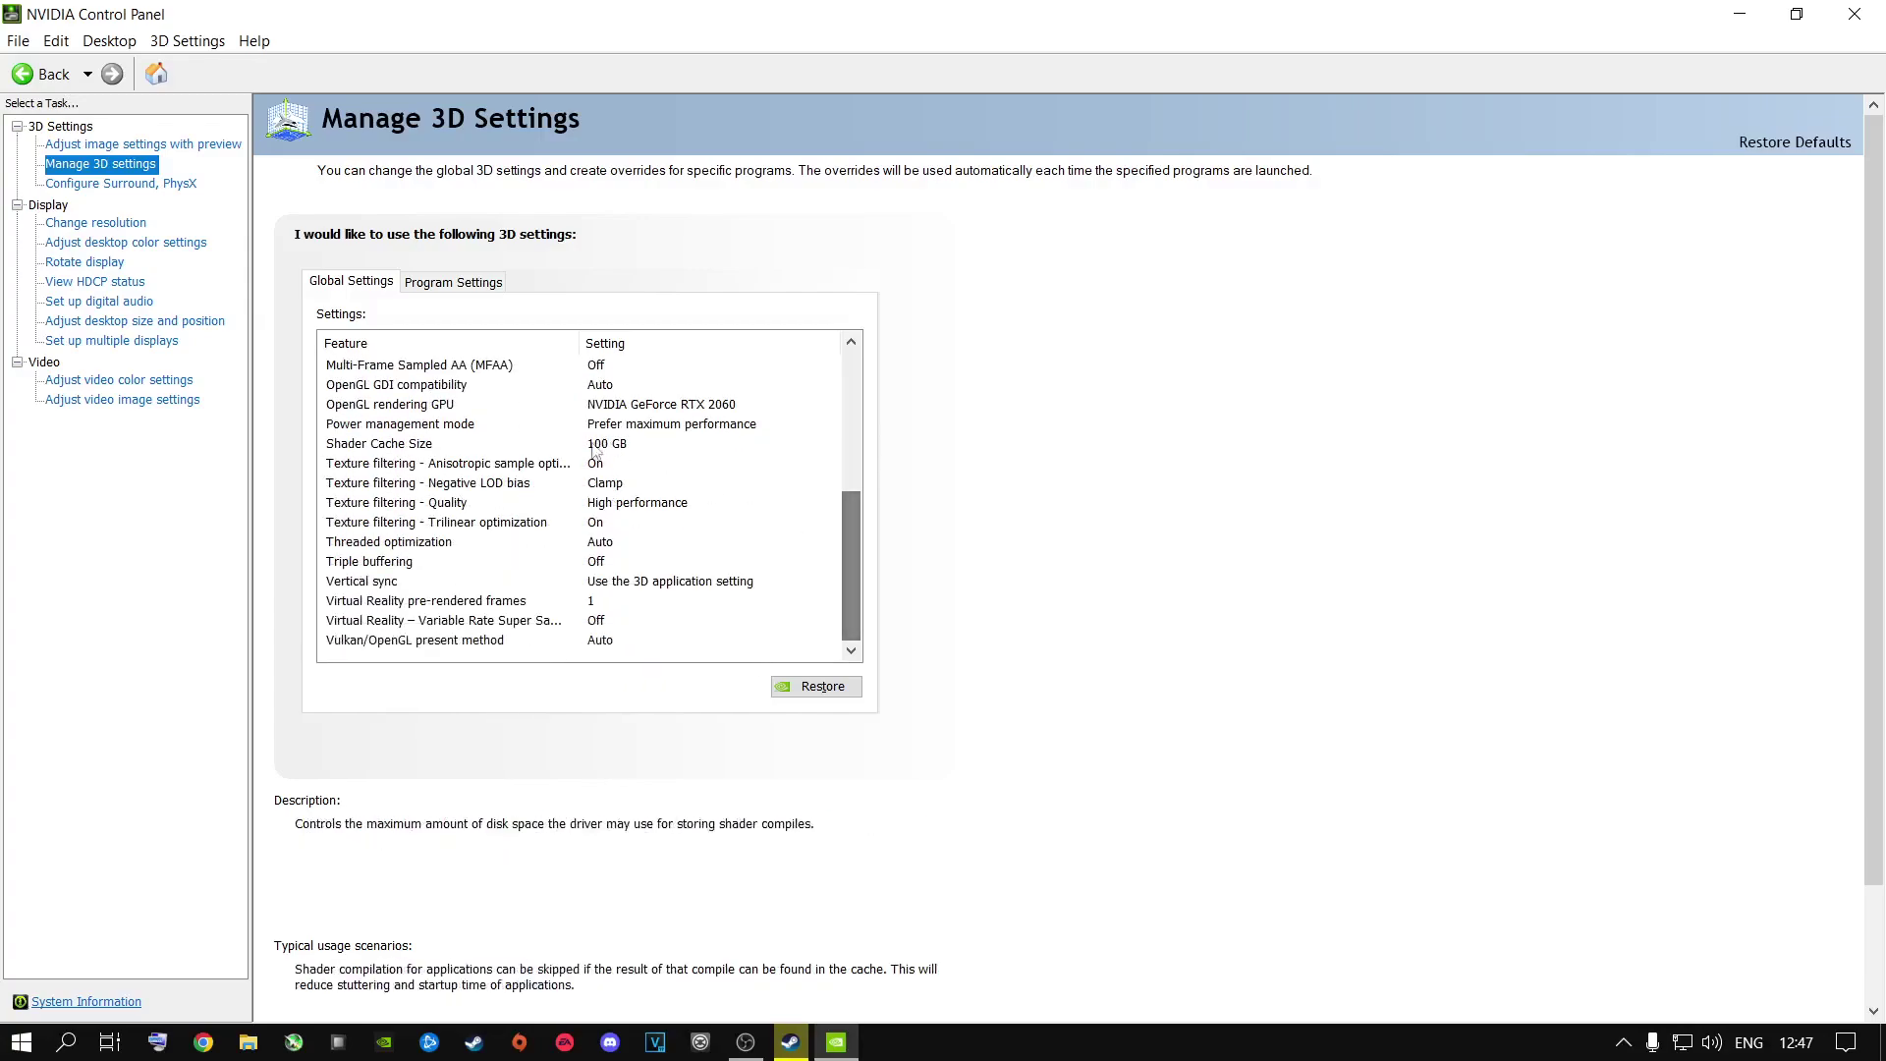
left_click(374, 444)
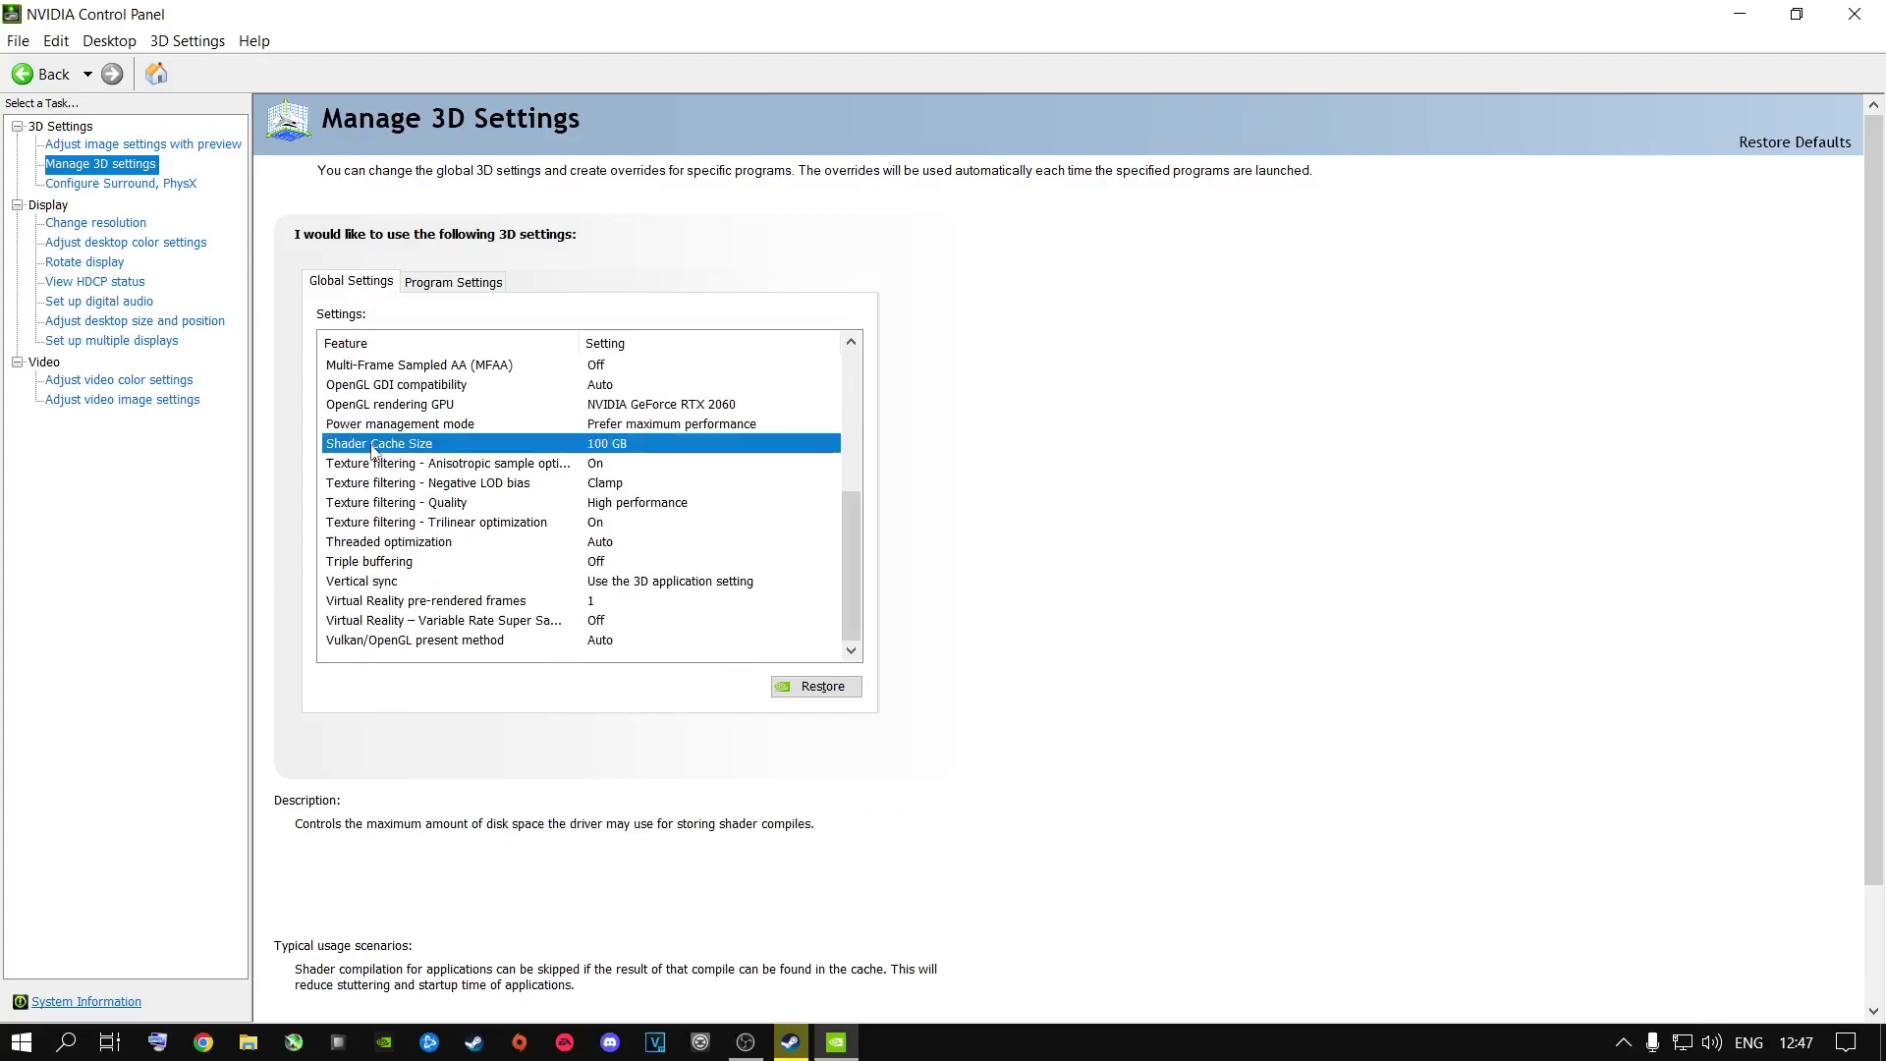
left_click(615, 444)
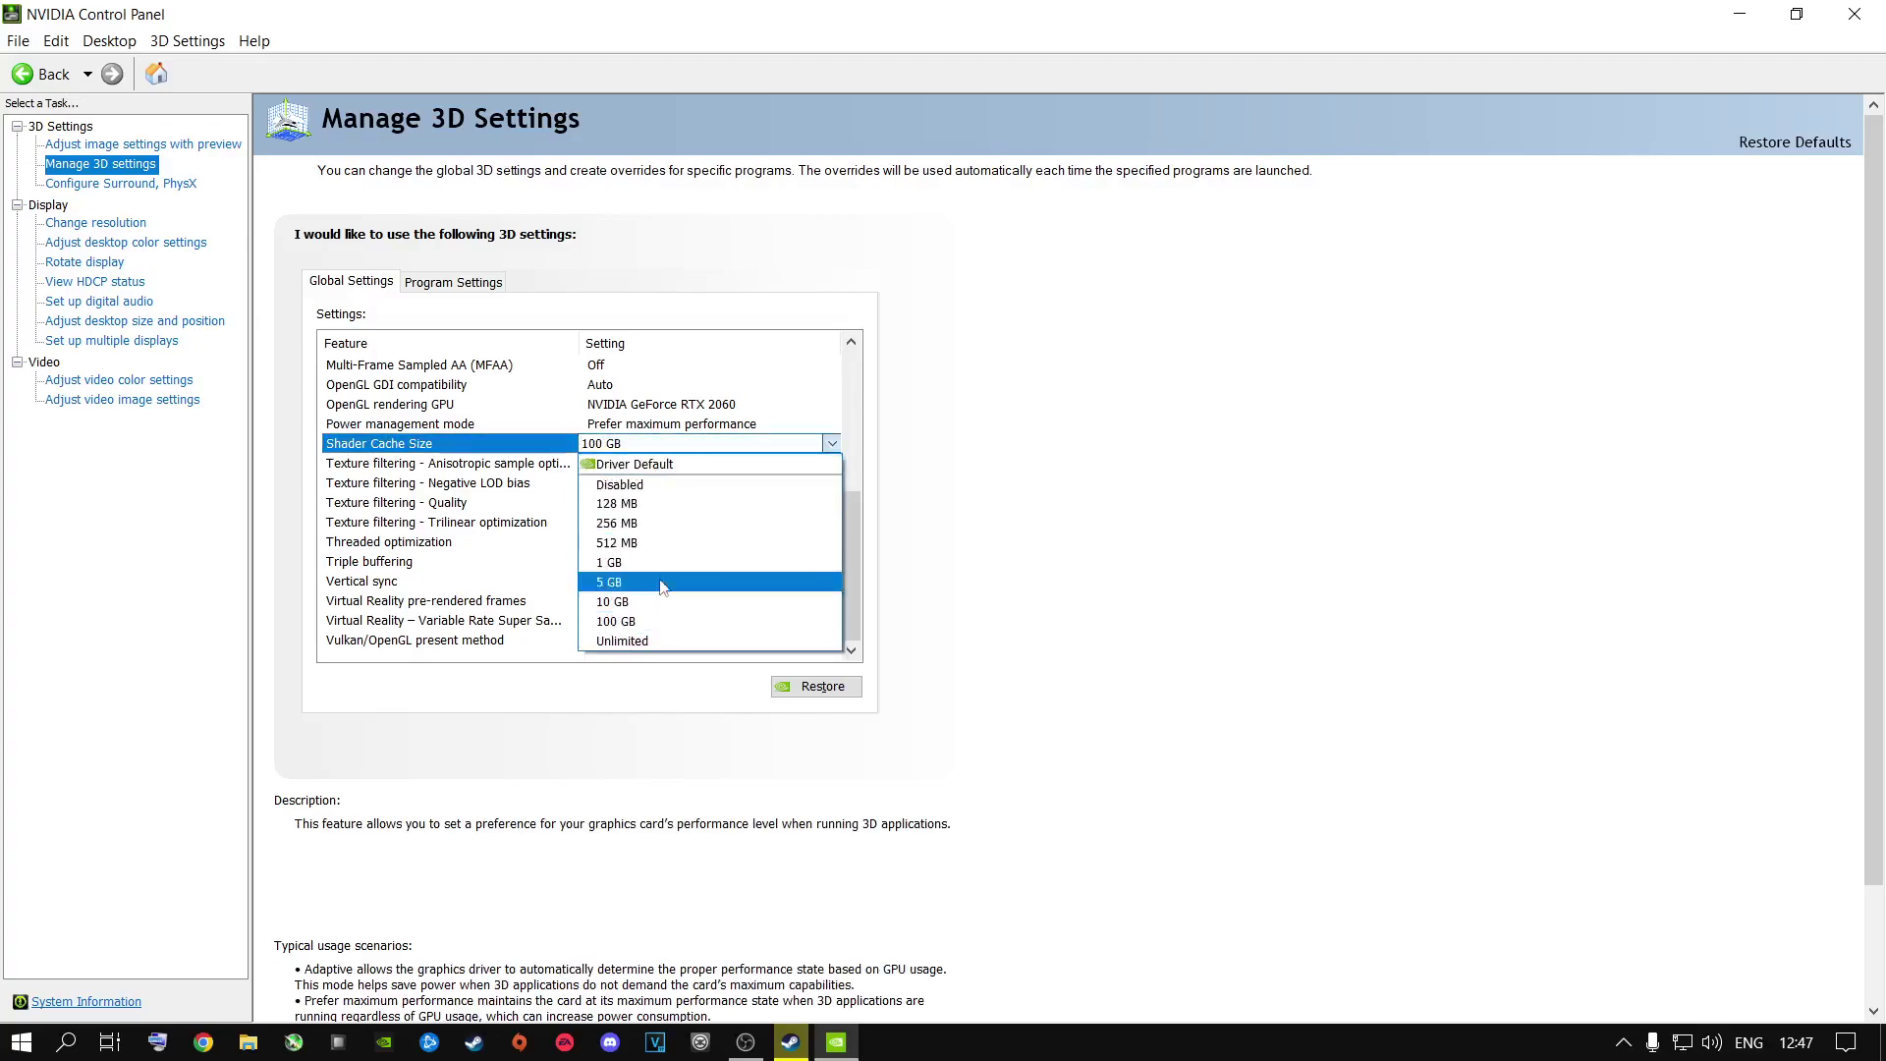
left_click(634, 623)
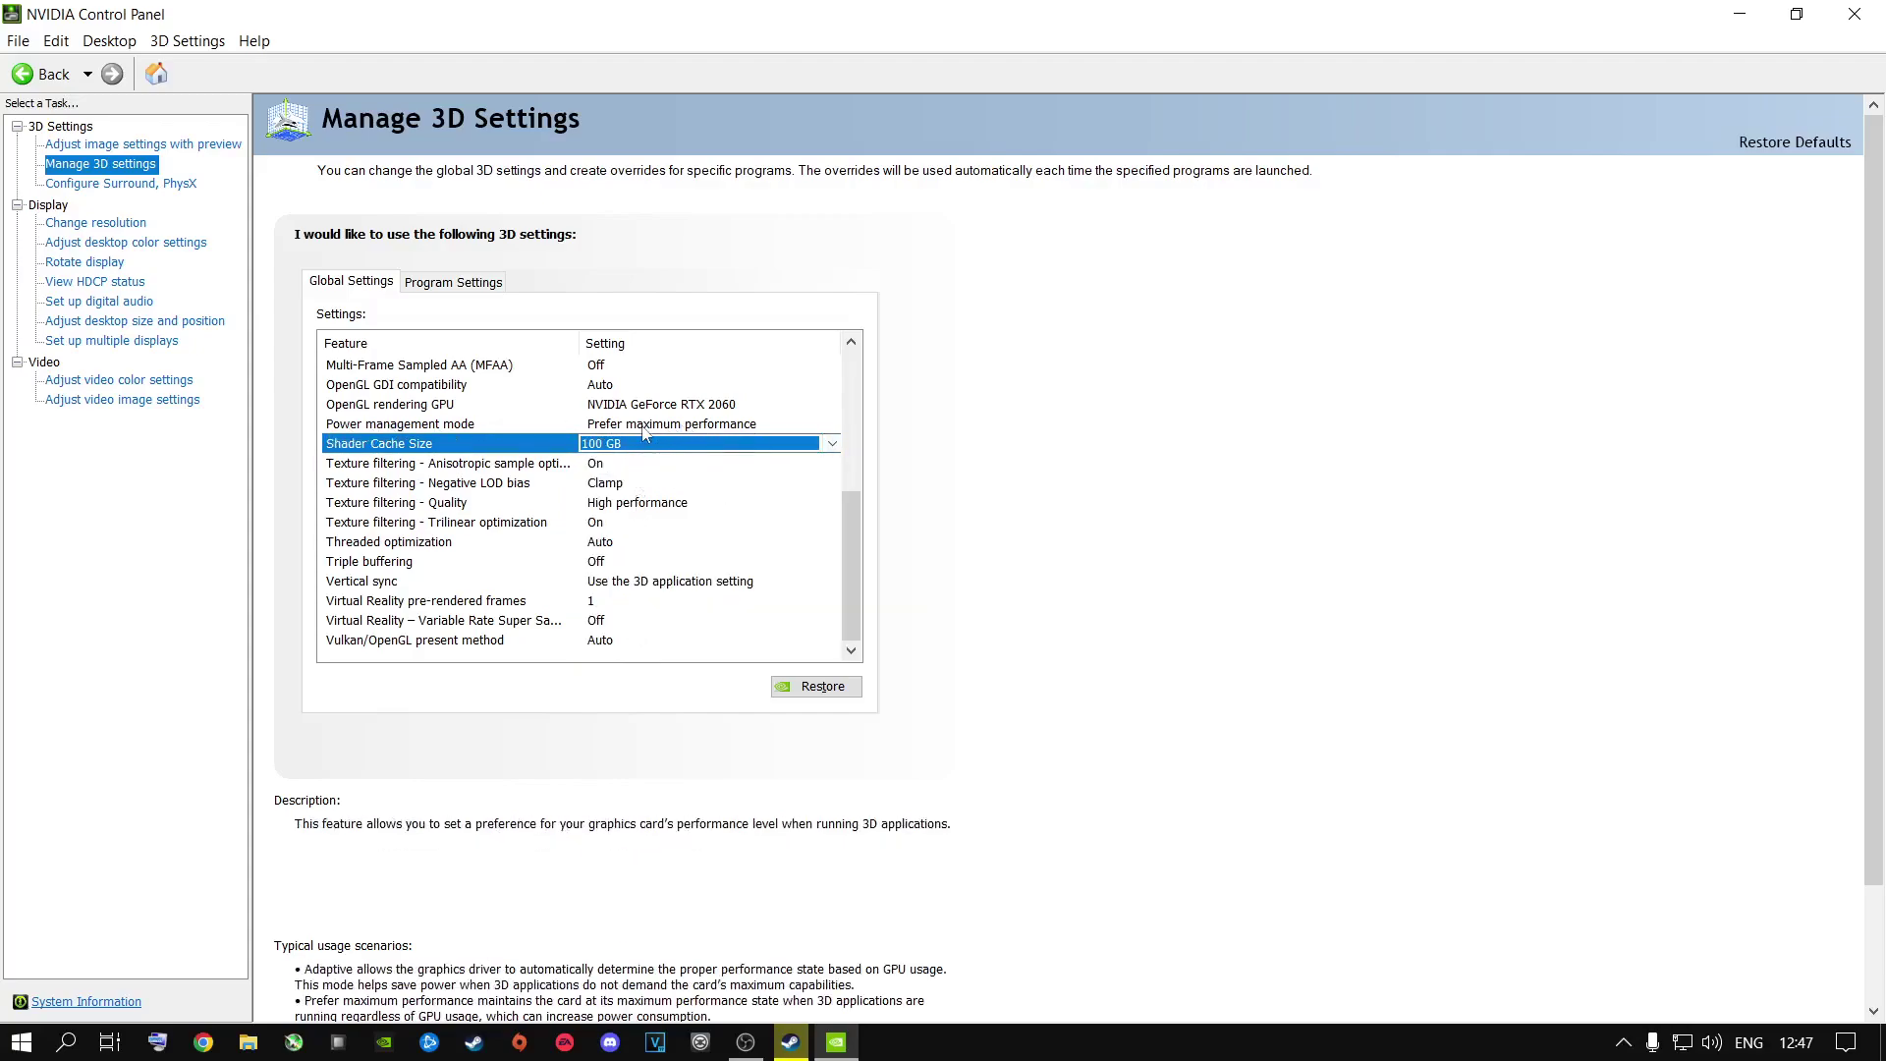
Set Power management mode to Prefer maximum performance and OpenGL rendering GPU to NVIDIA GeForce RTX 2060.
left_click(687, 425)
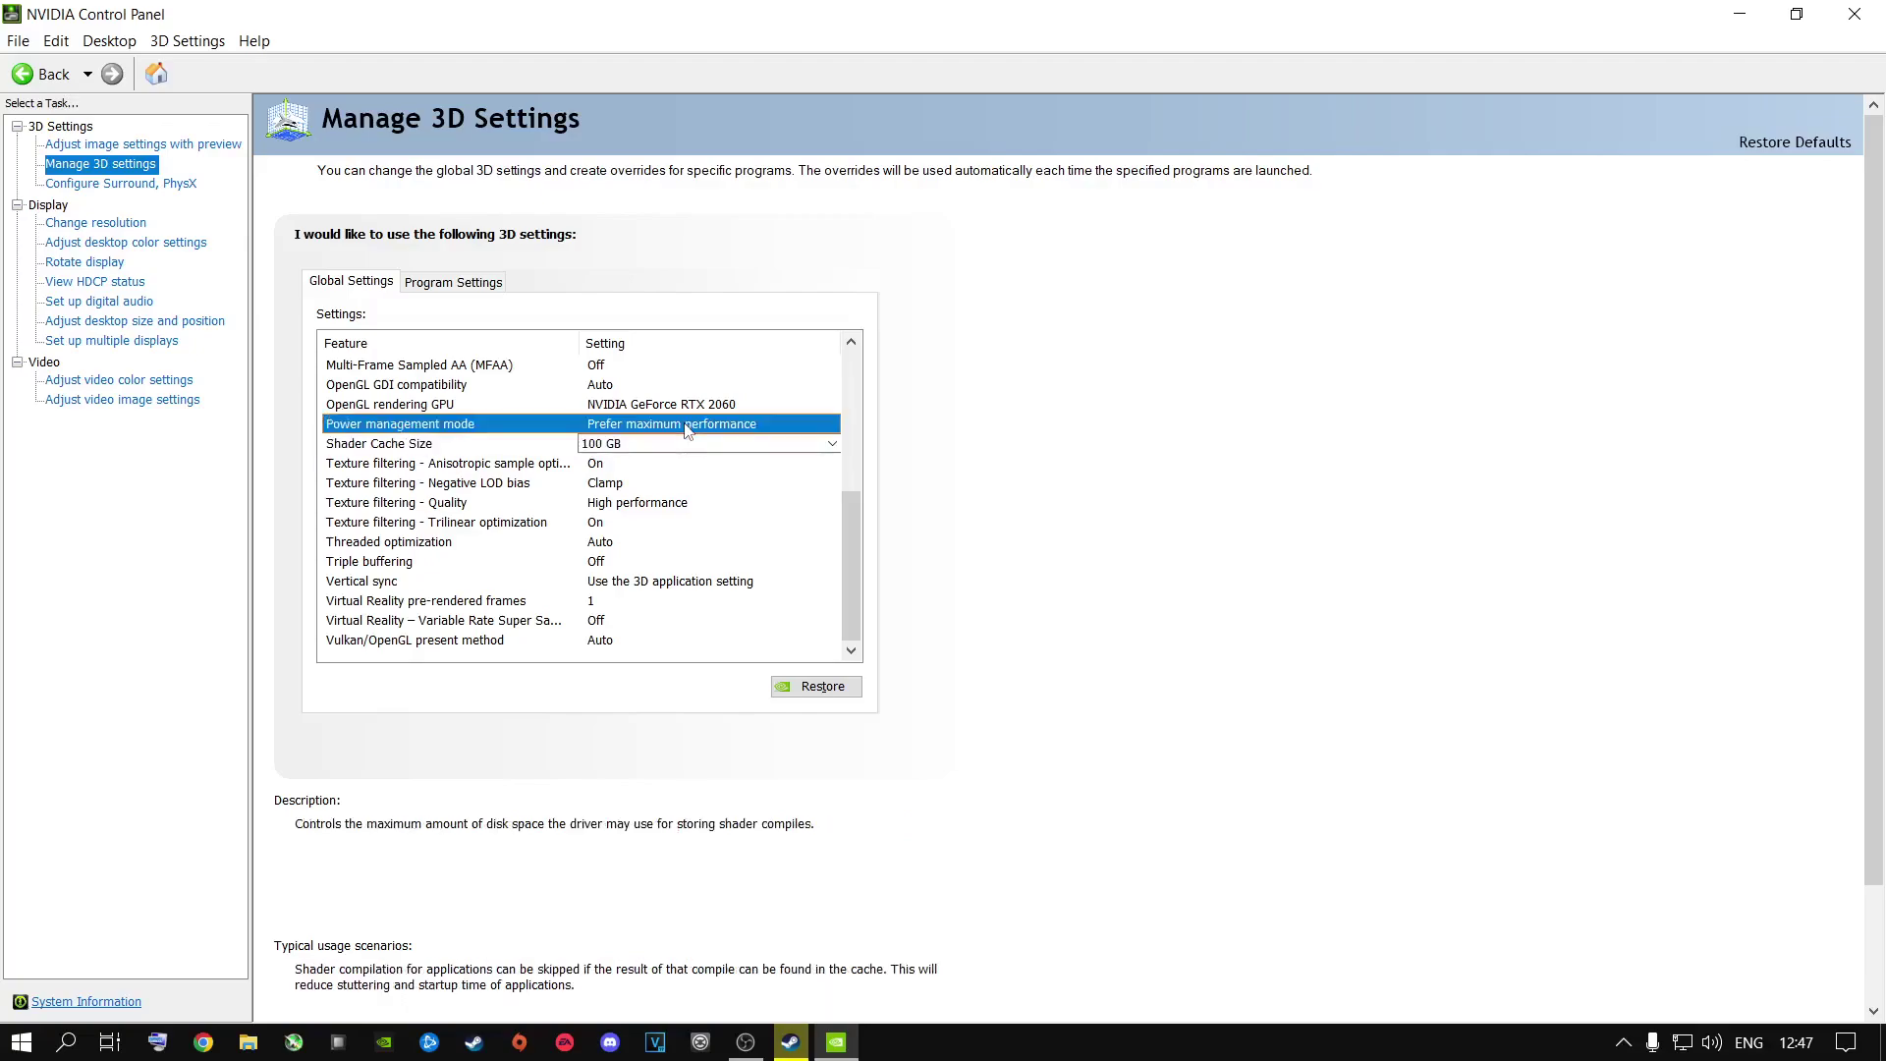
left_click(687, 425)
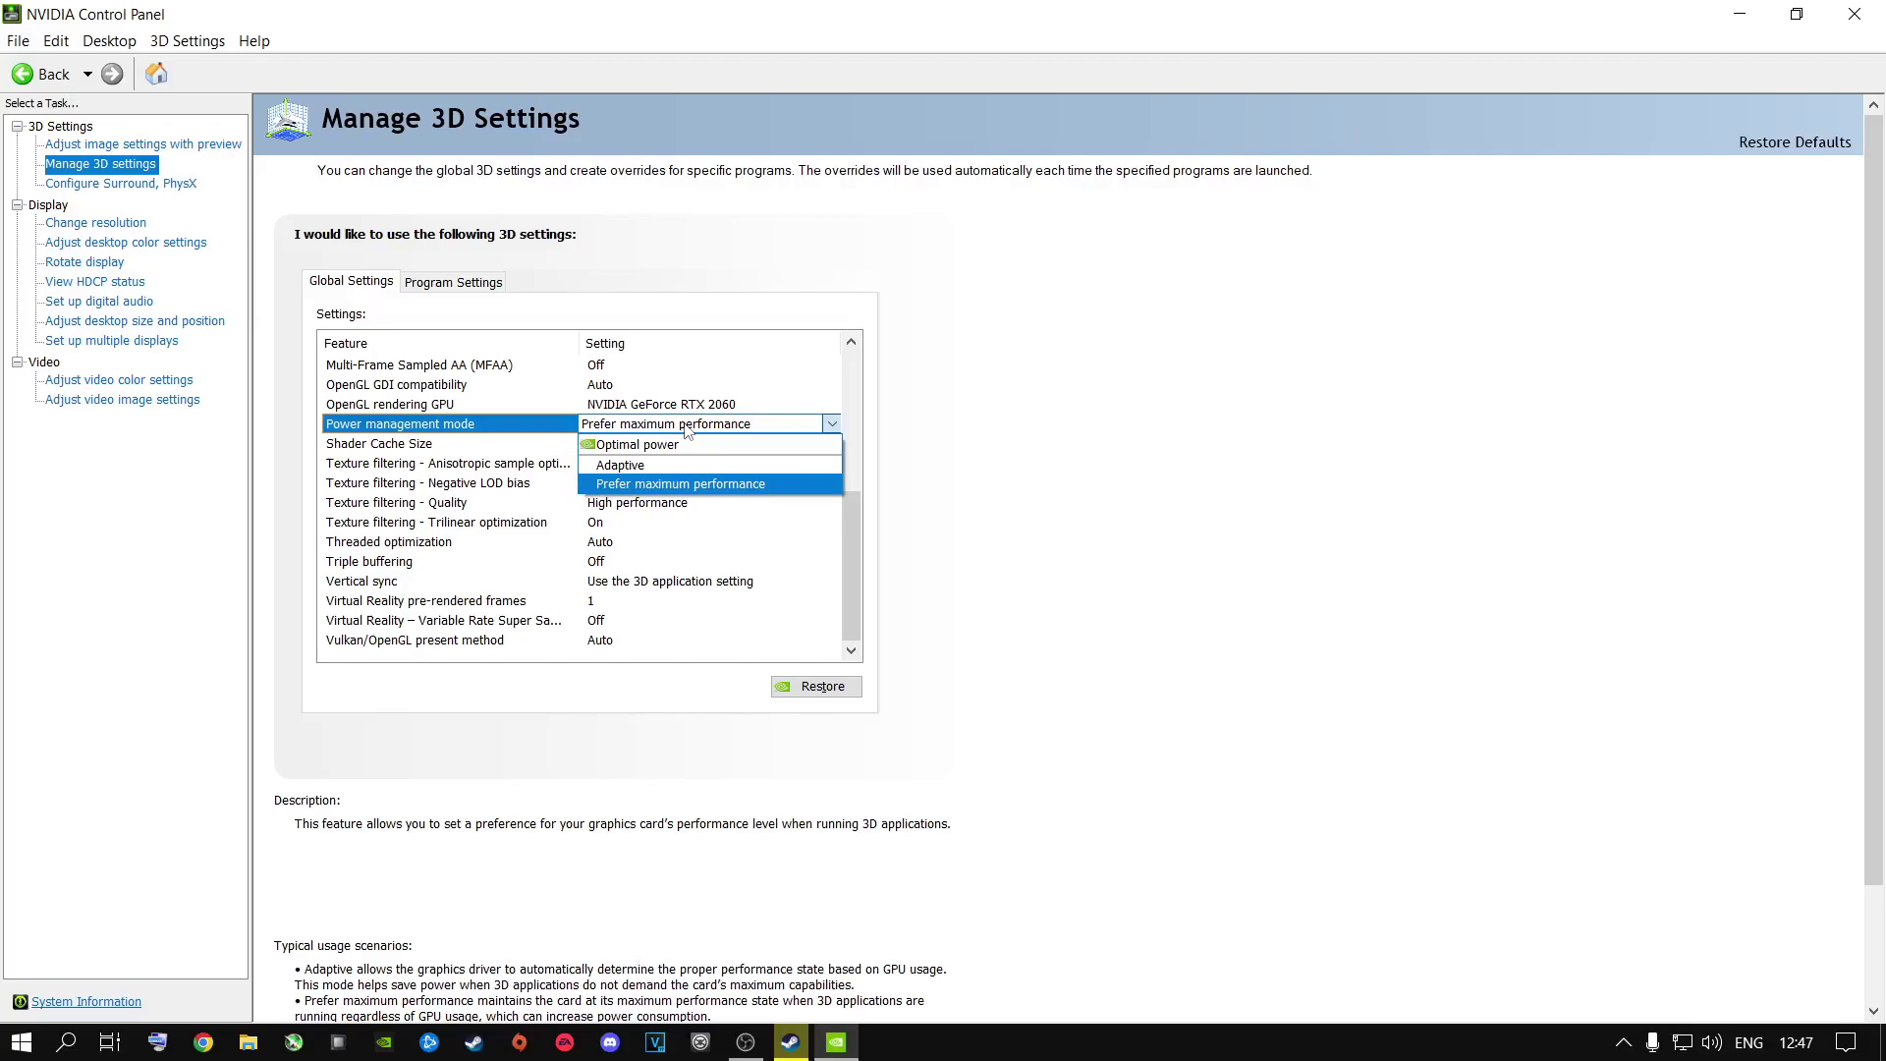
left_click(657, 488)
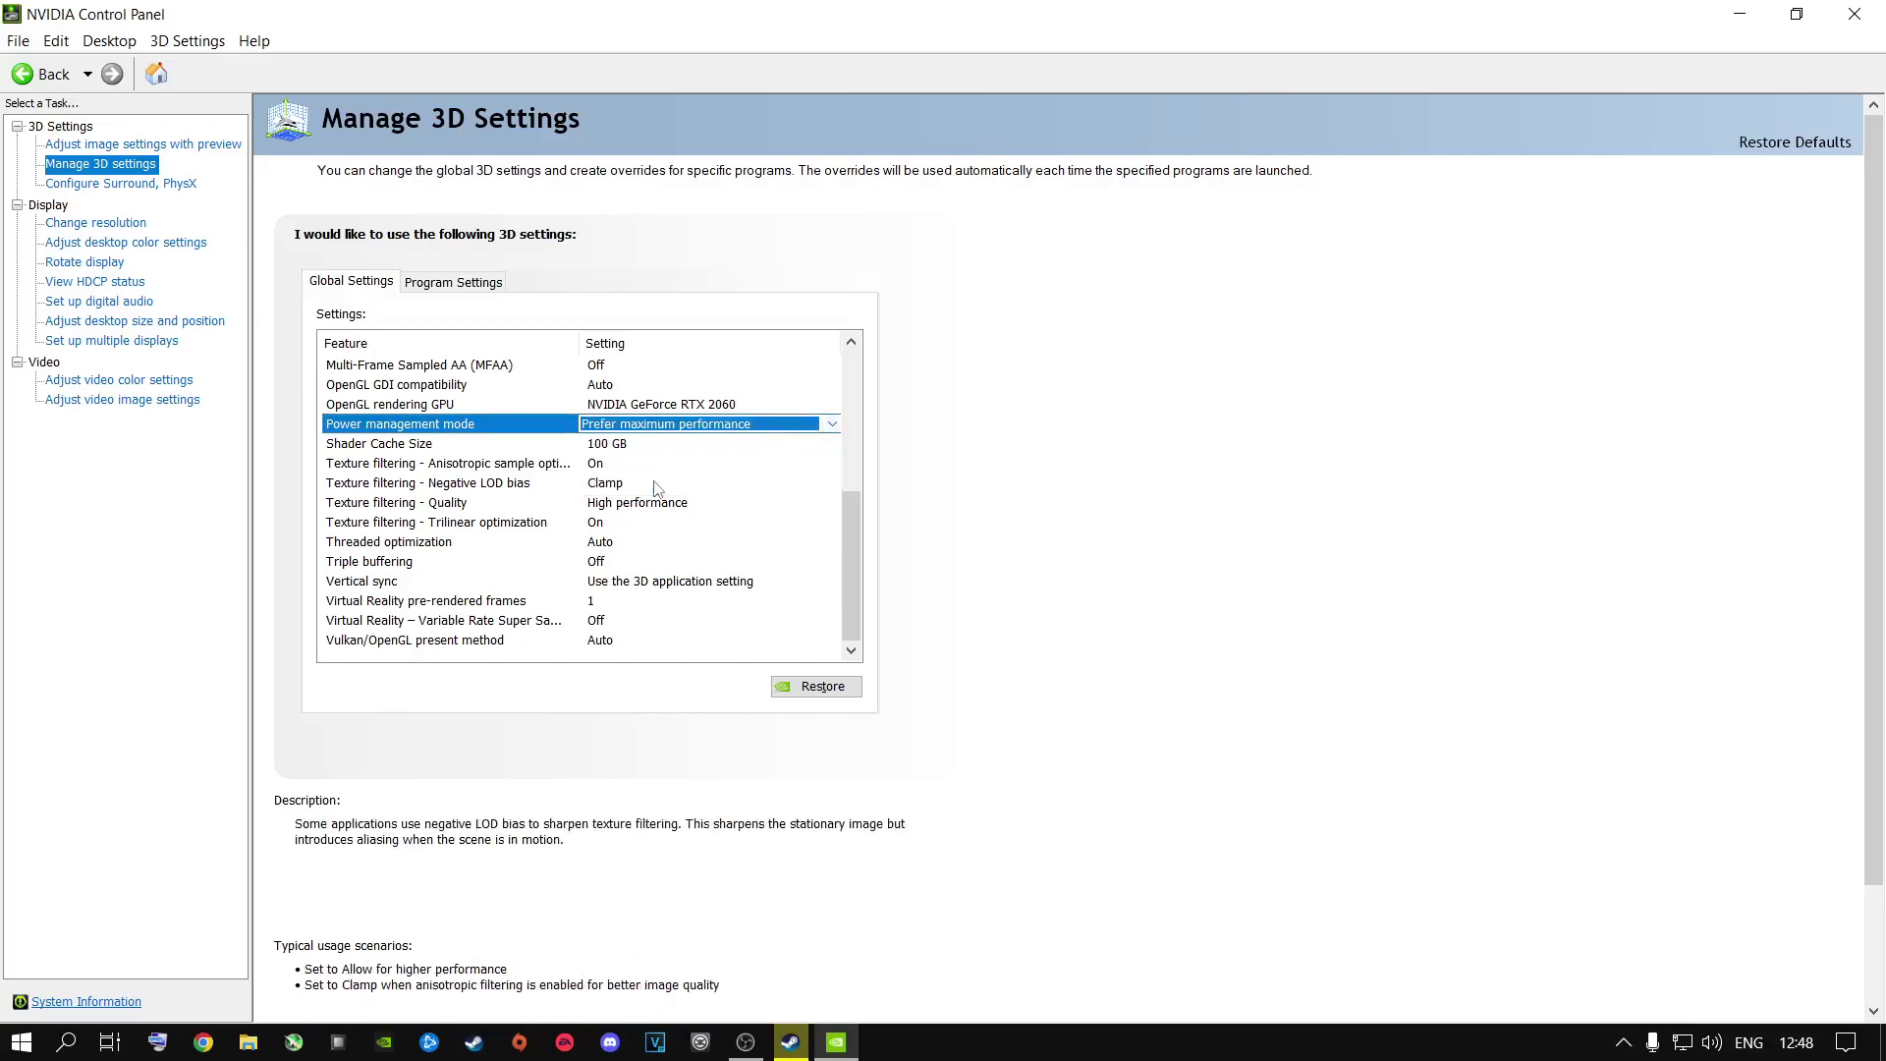
left_click(640, 406)
left_click(639, 406)
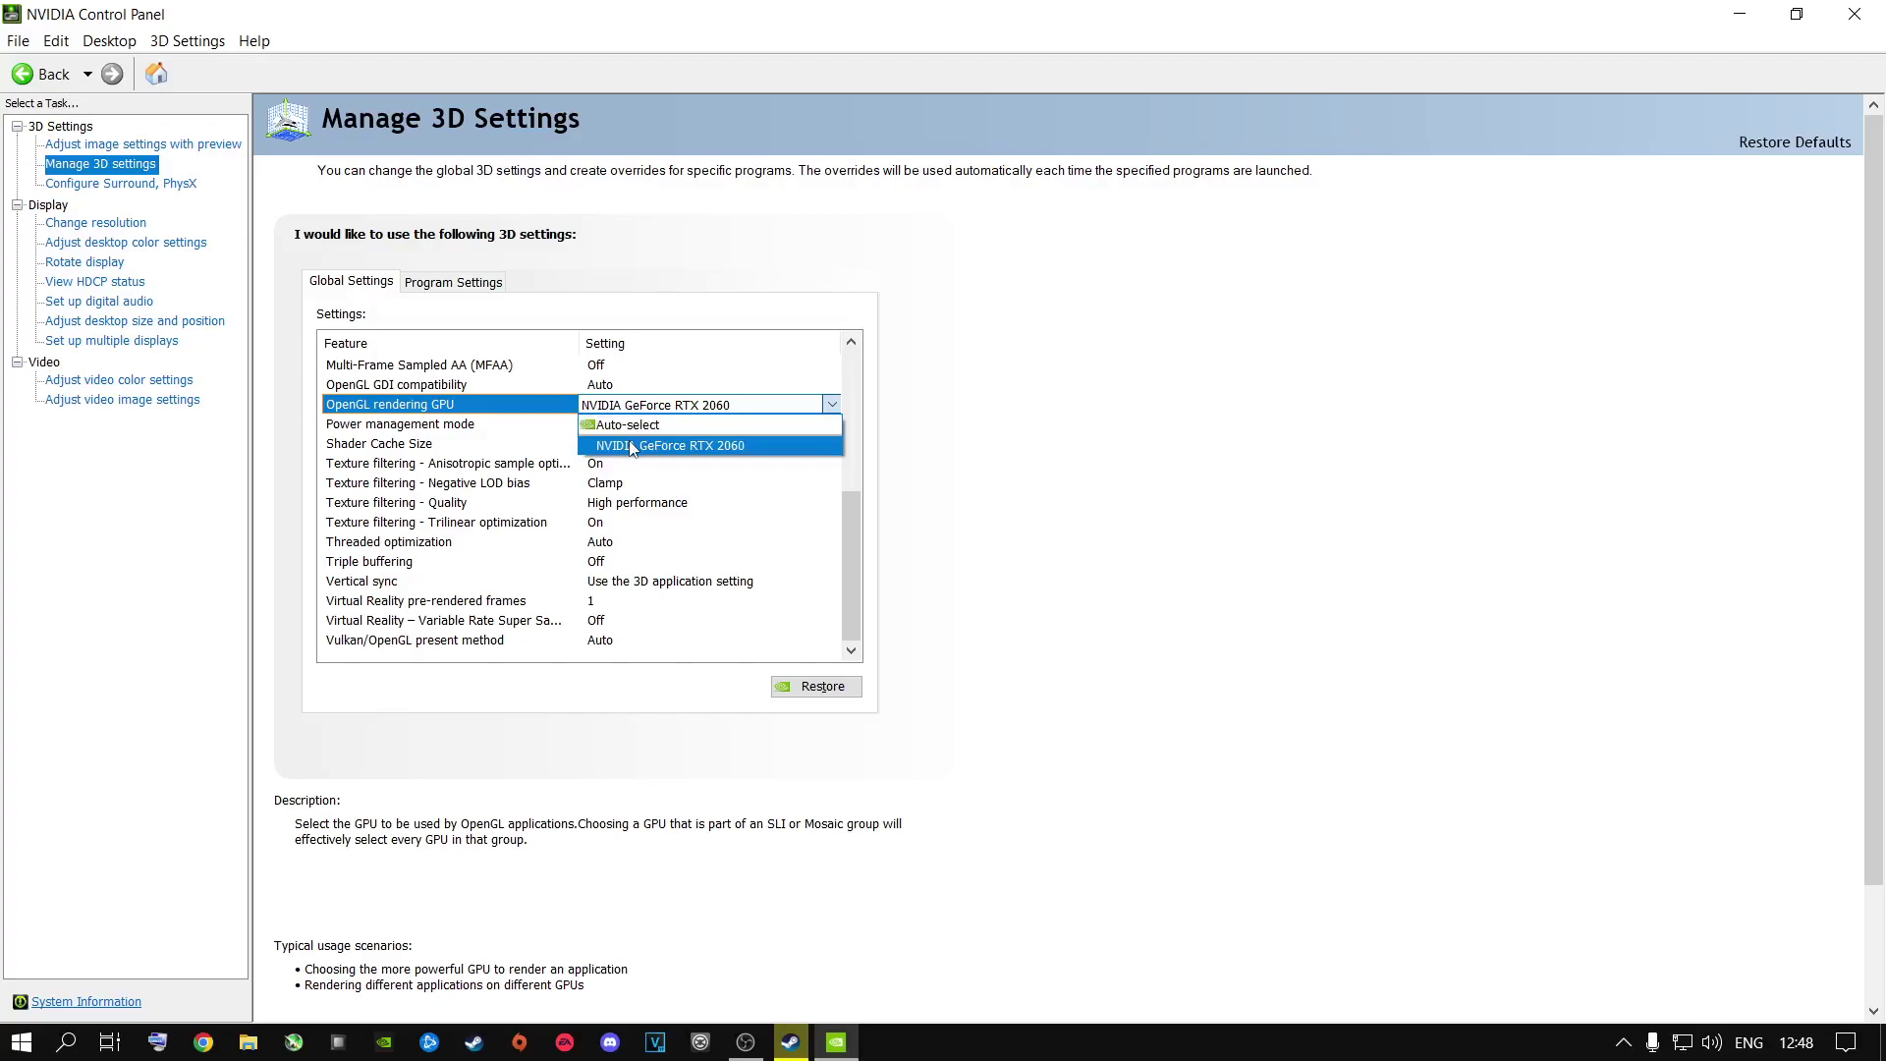
left_click(629, 439)
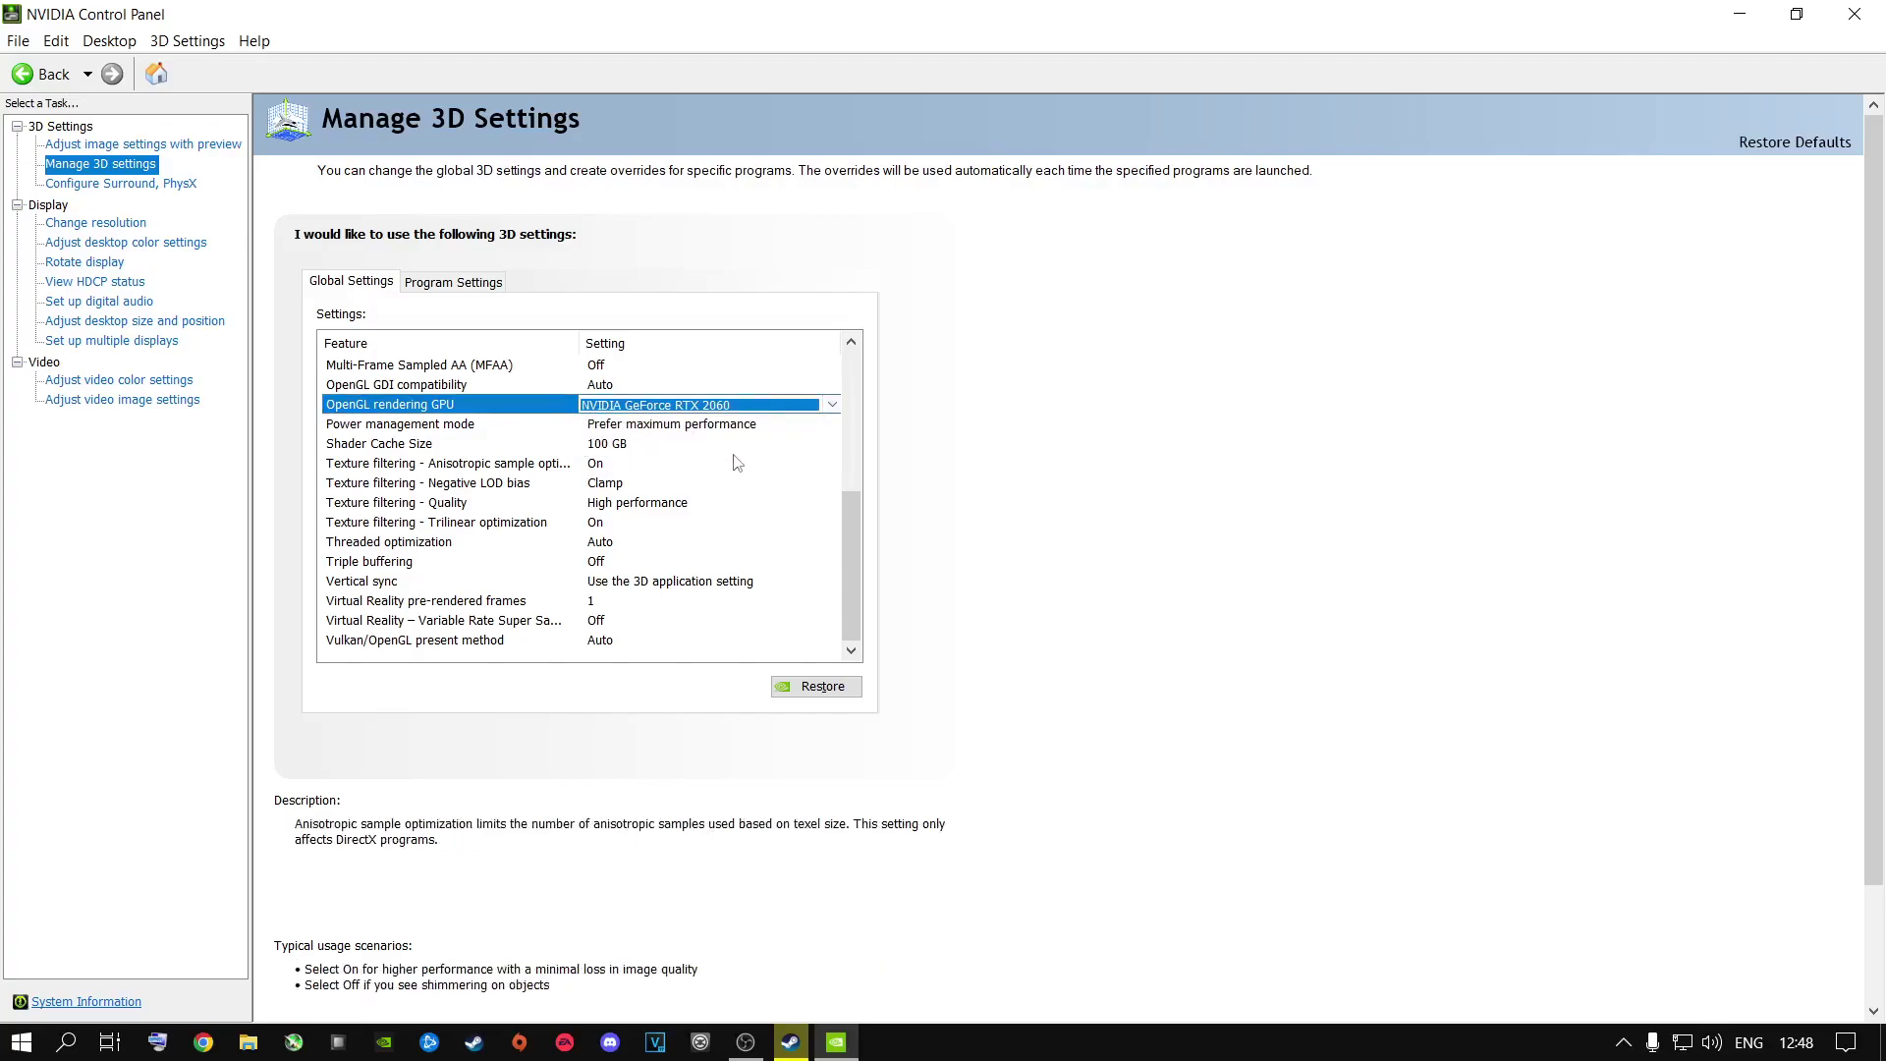
Set Texture filtering - Quality to High performance in the global 3D settings.
left_click(624, 507)
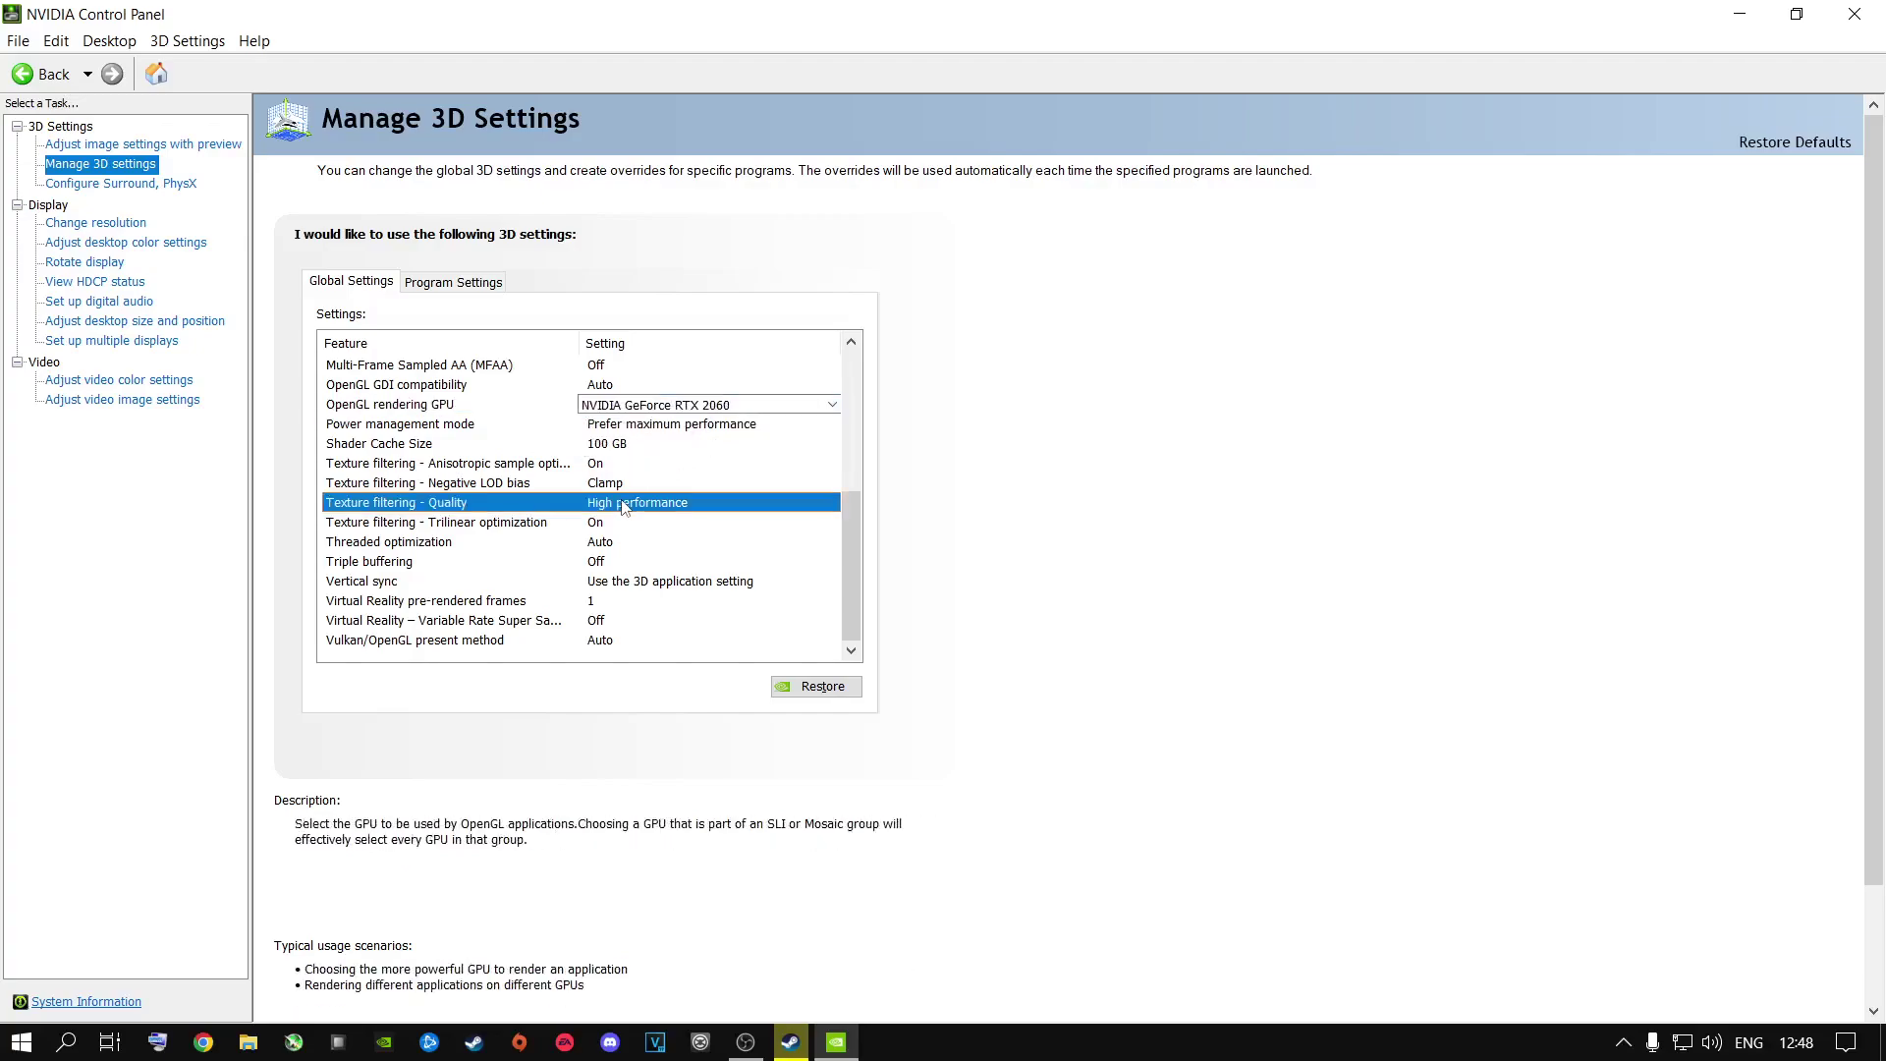
left_click(622, 505)
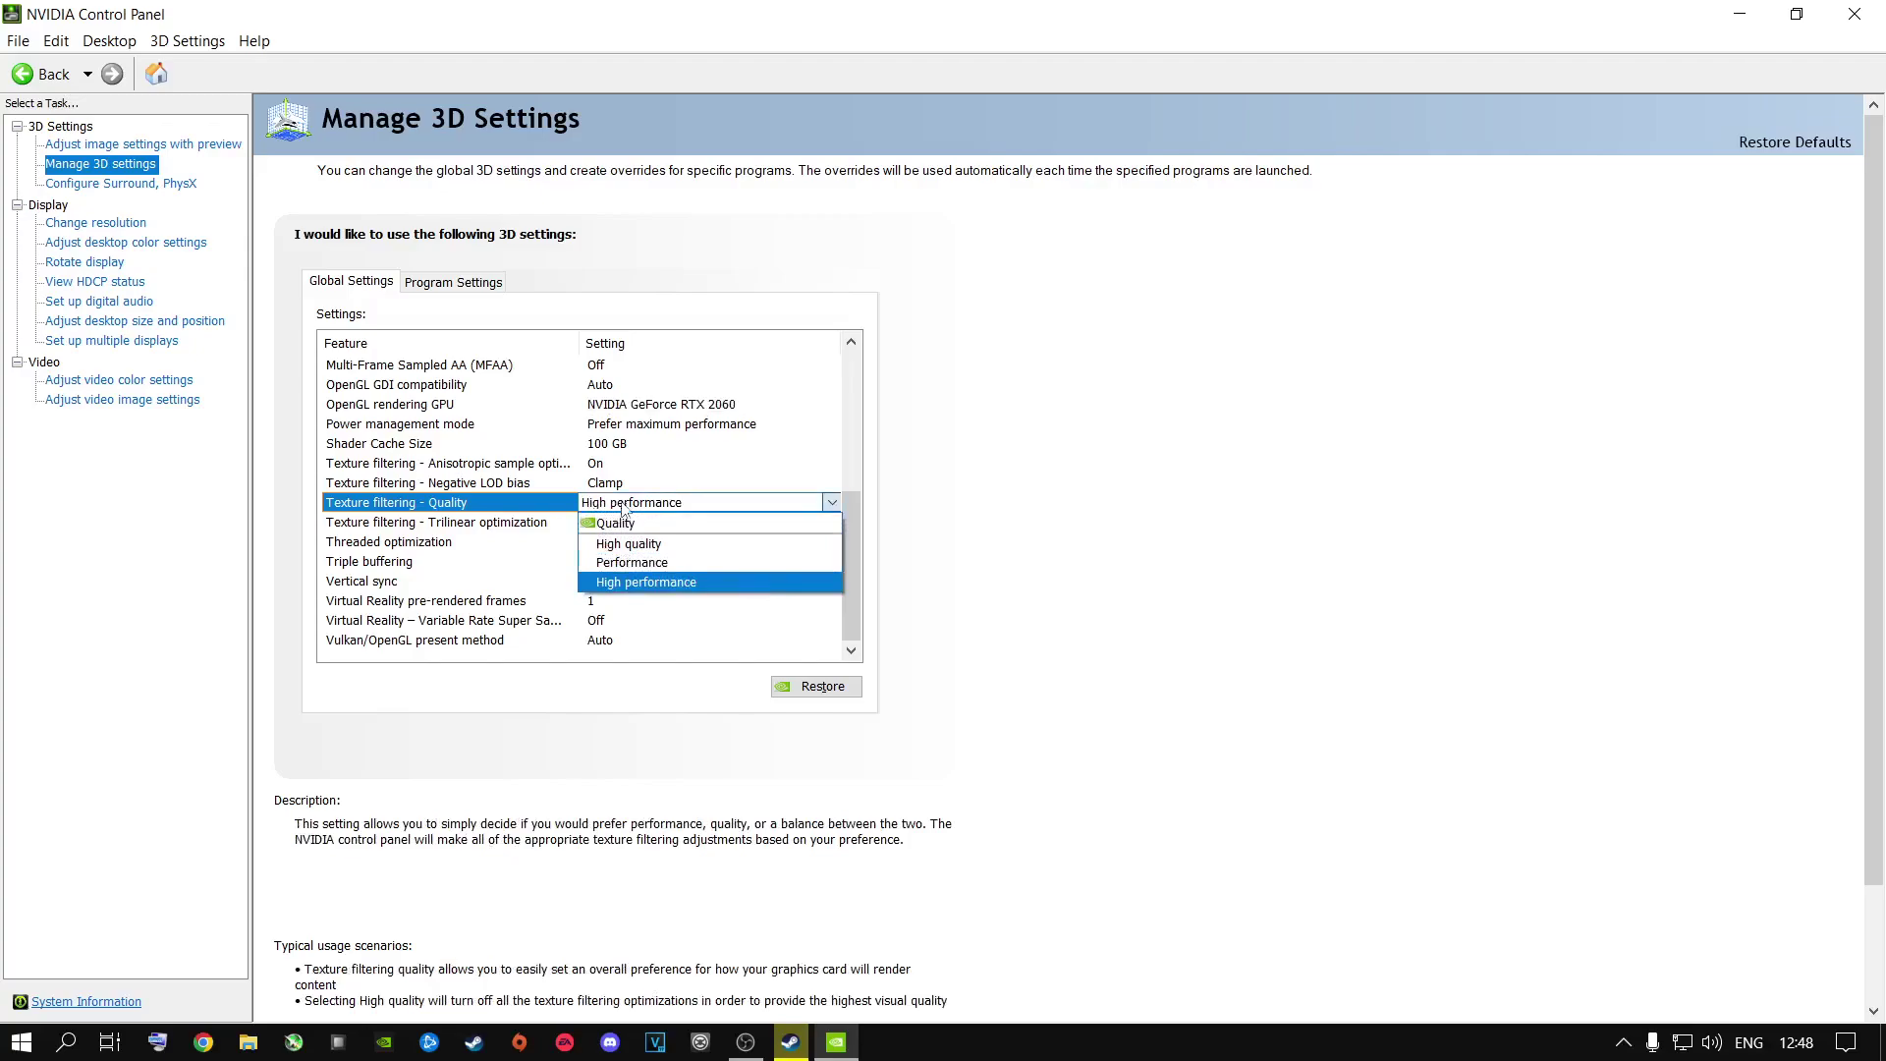
left_click(626, 582)
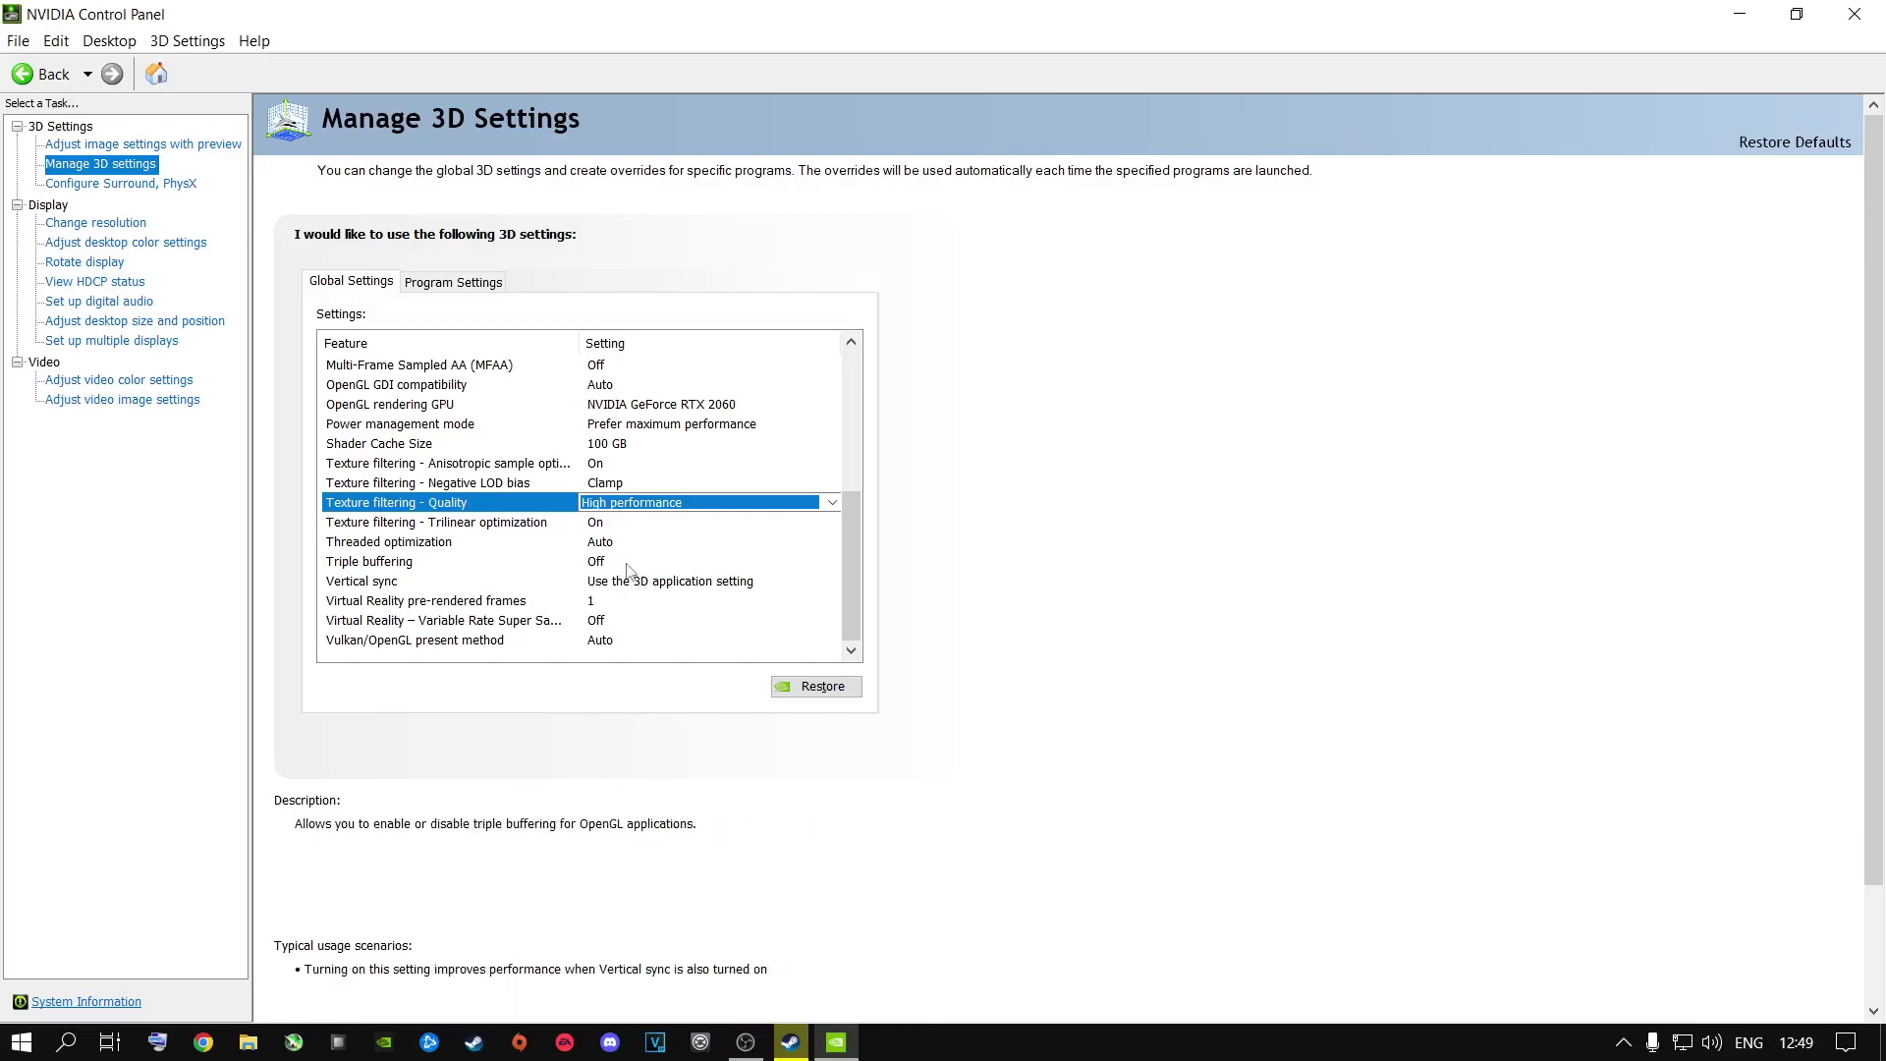
Check the trilinear optimization setting for texture filtering and set Threaded optimization to Auto.
left_click(448, 527)
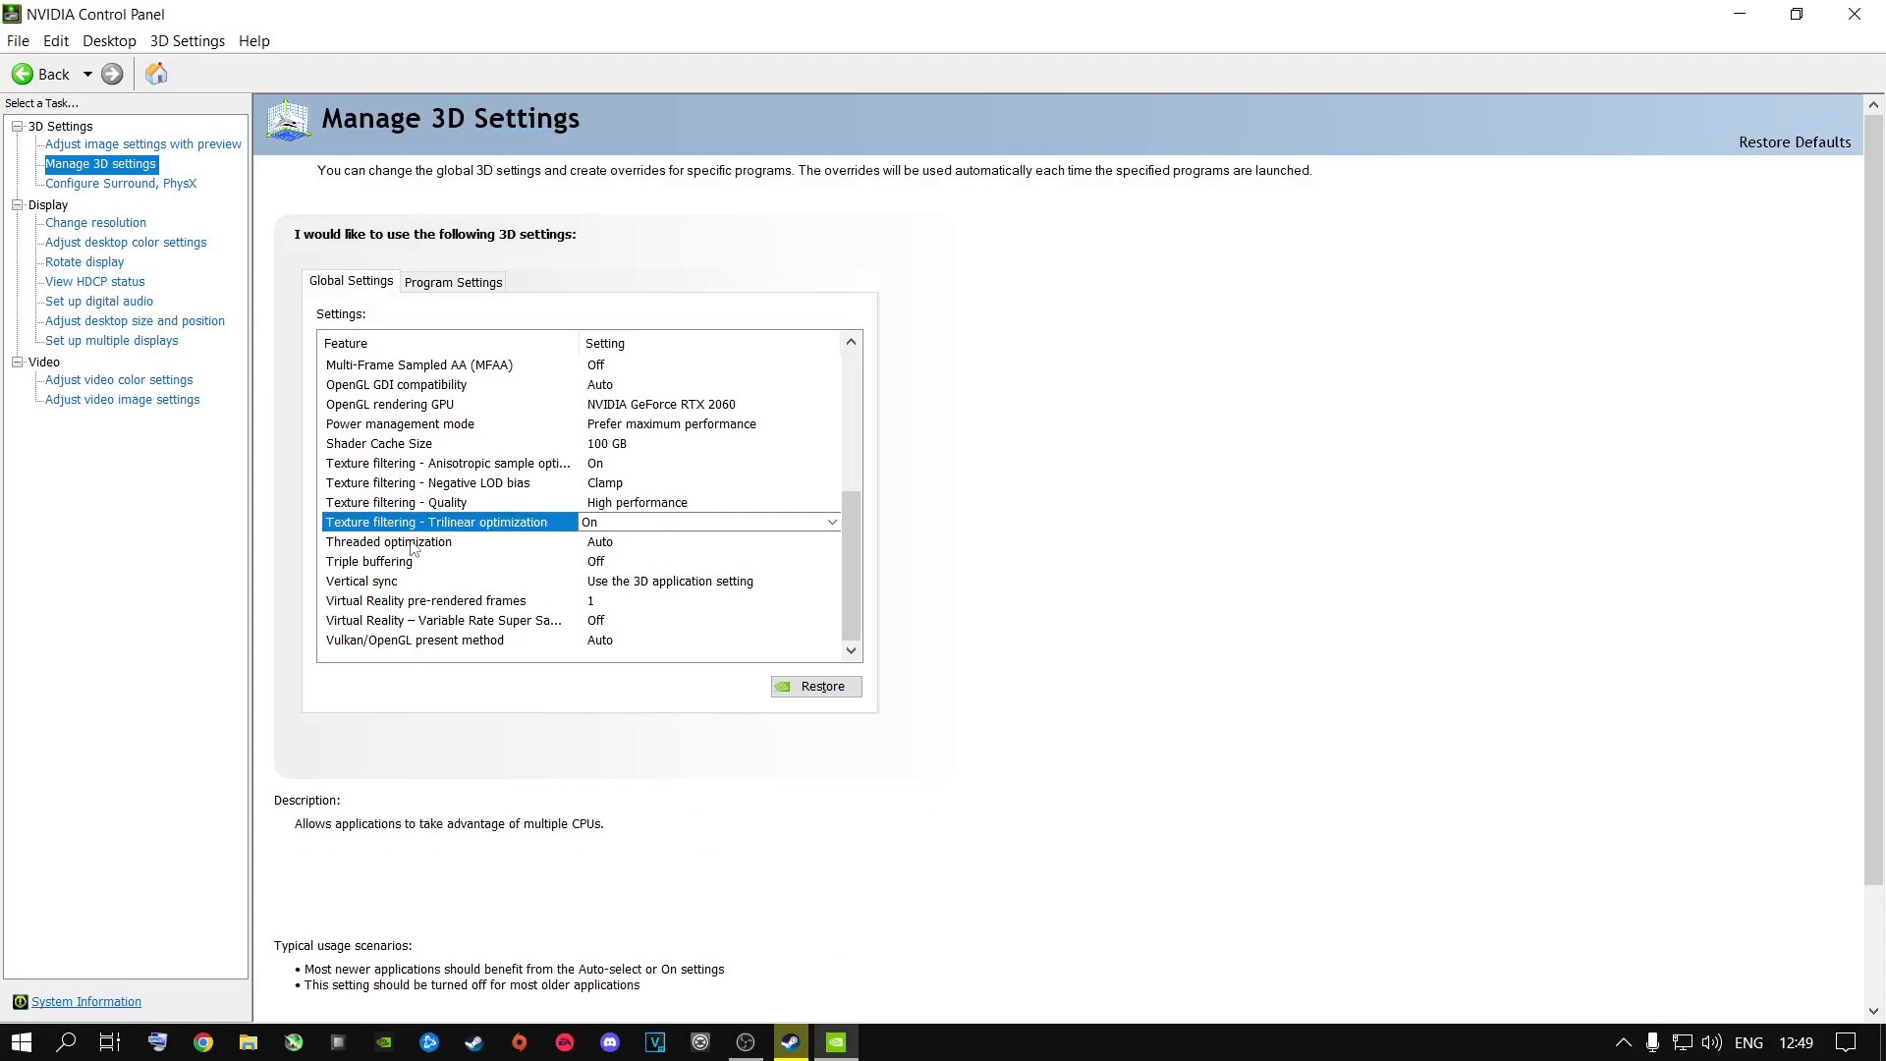
left_click(530, 548)
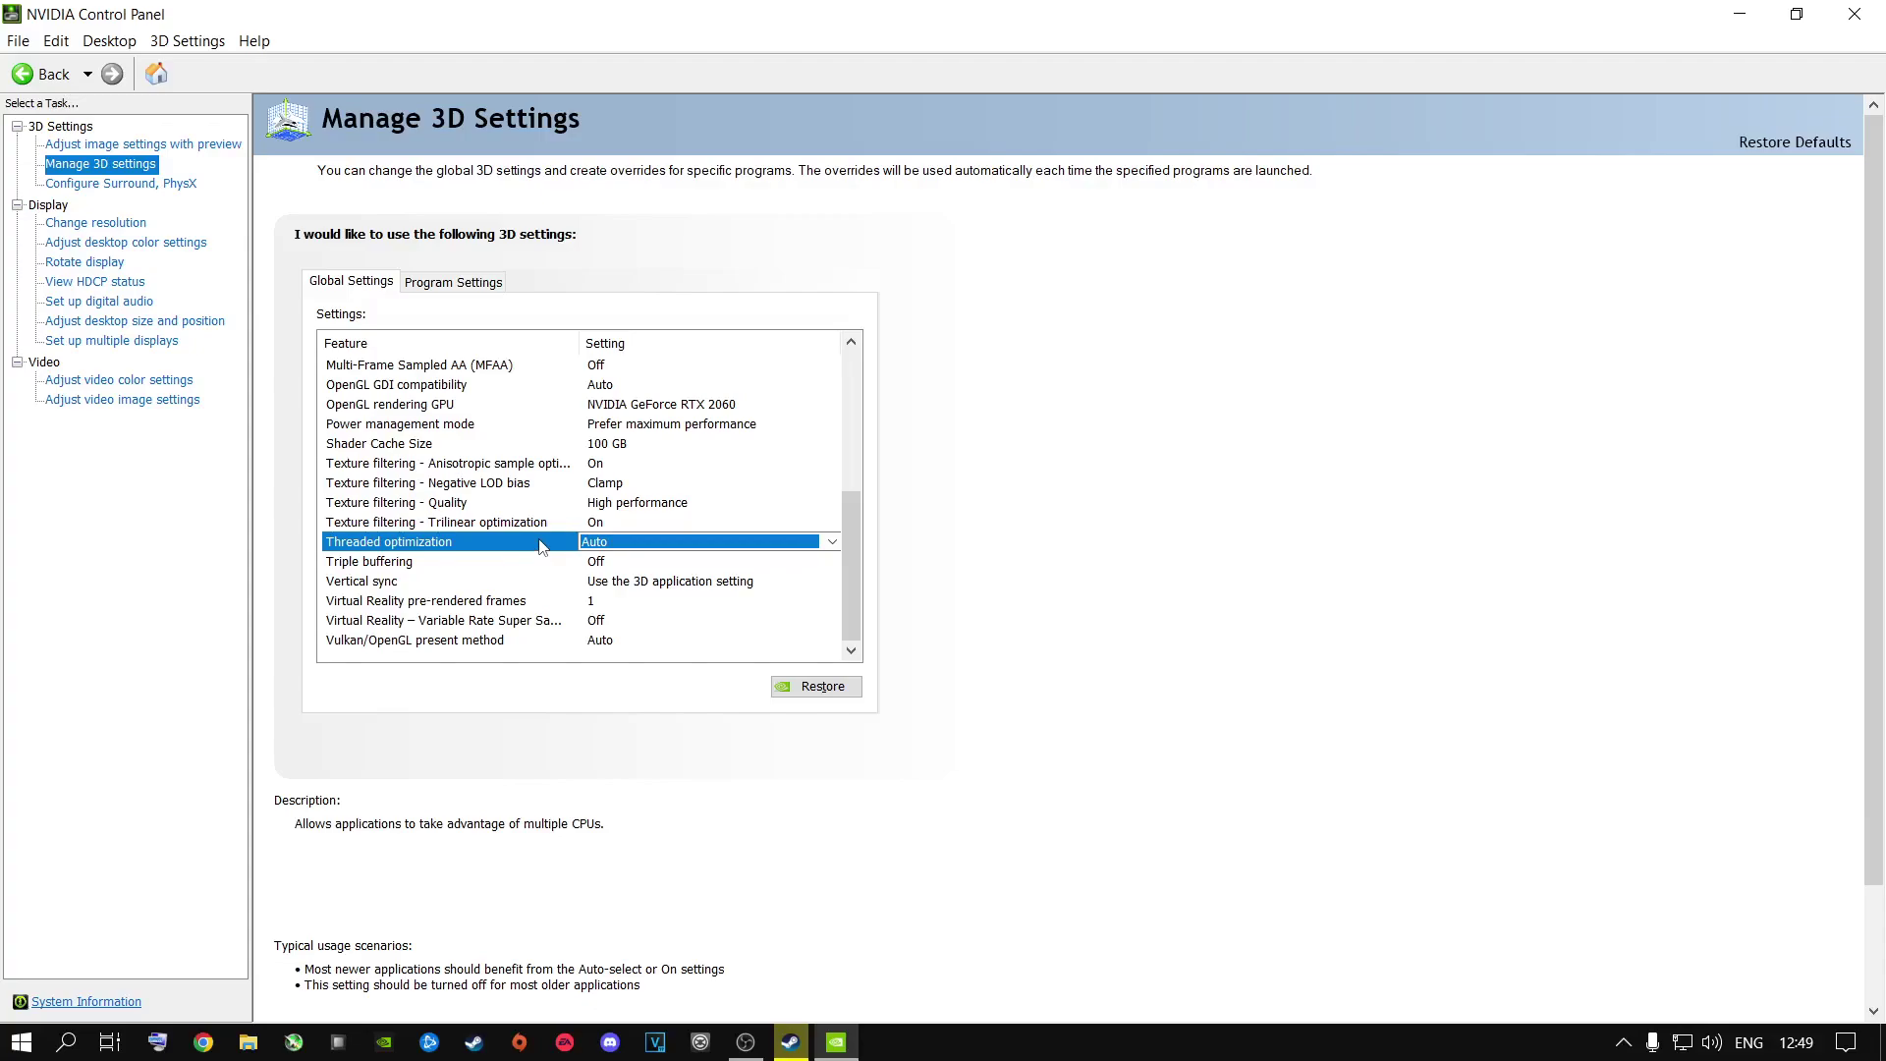
left_click(603, 544)
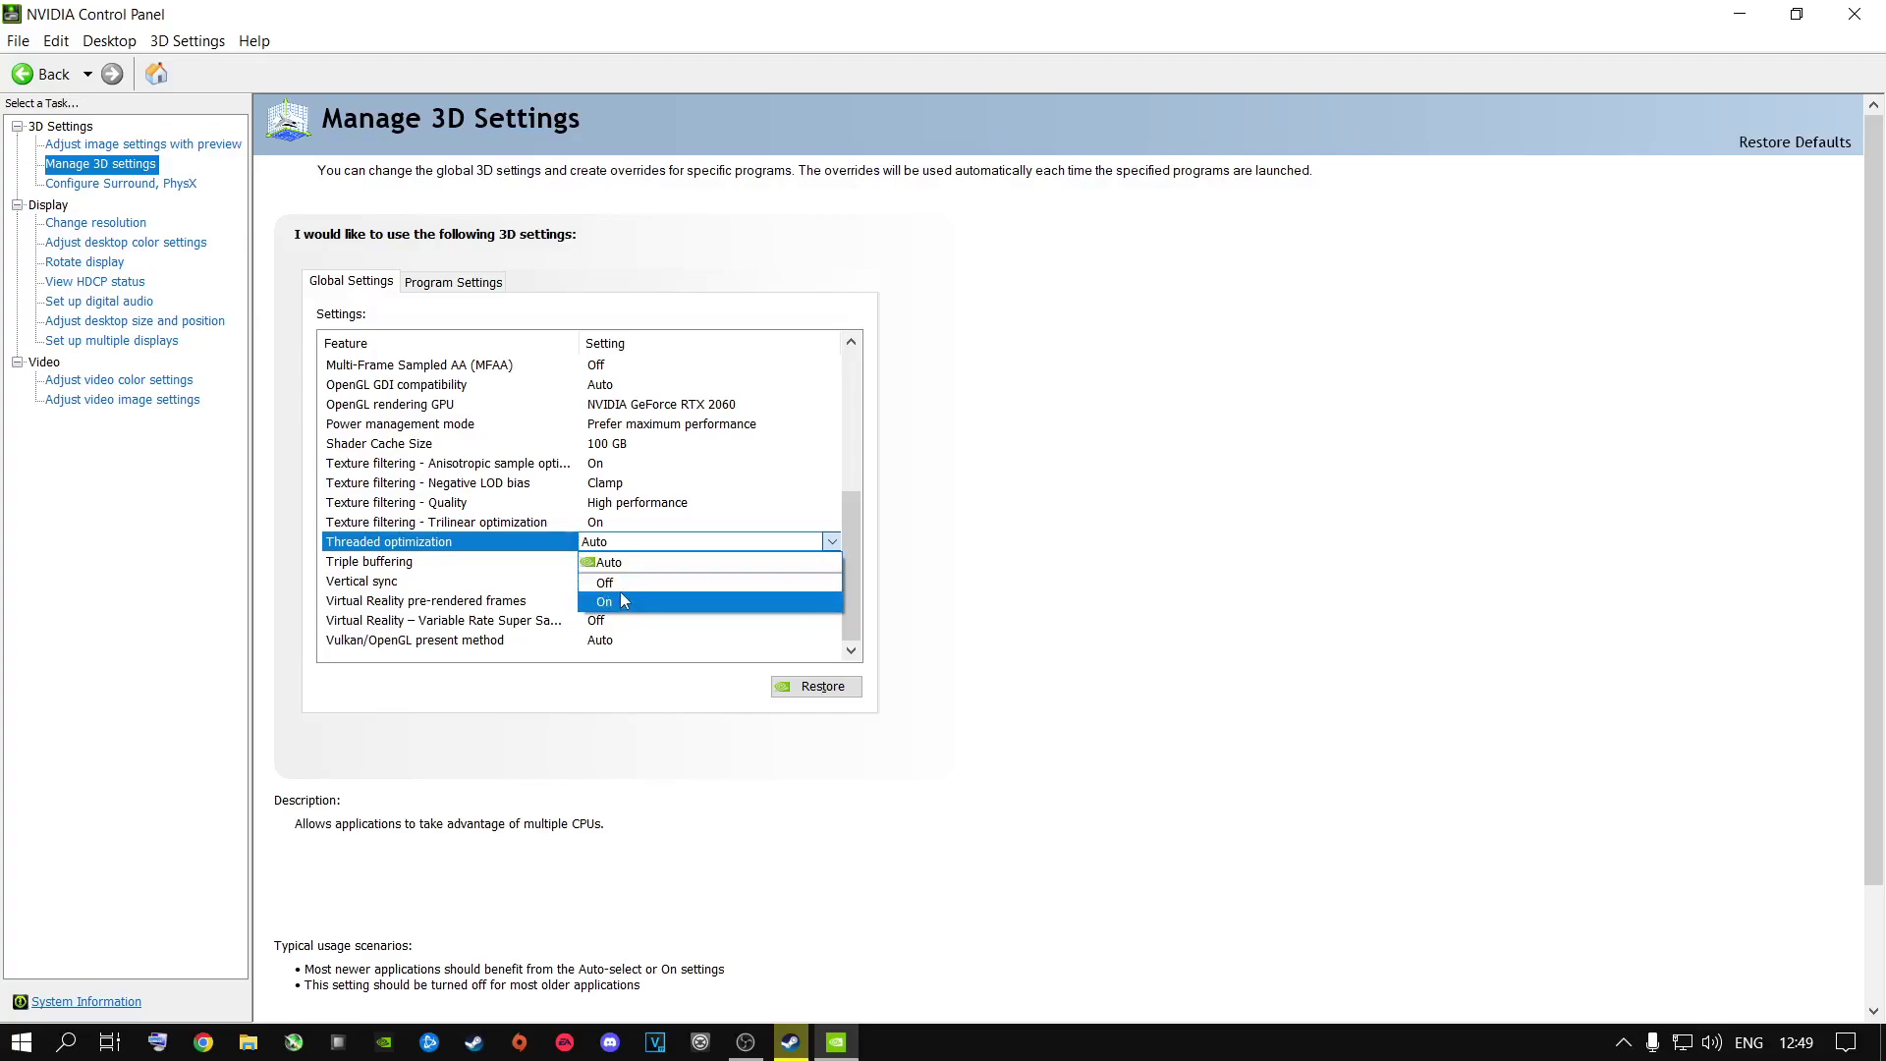
left_click(613, 563)
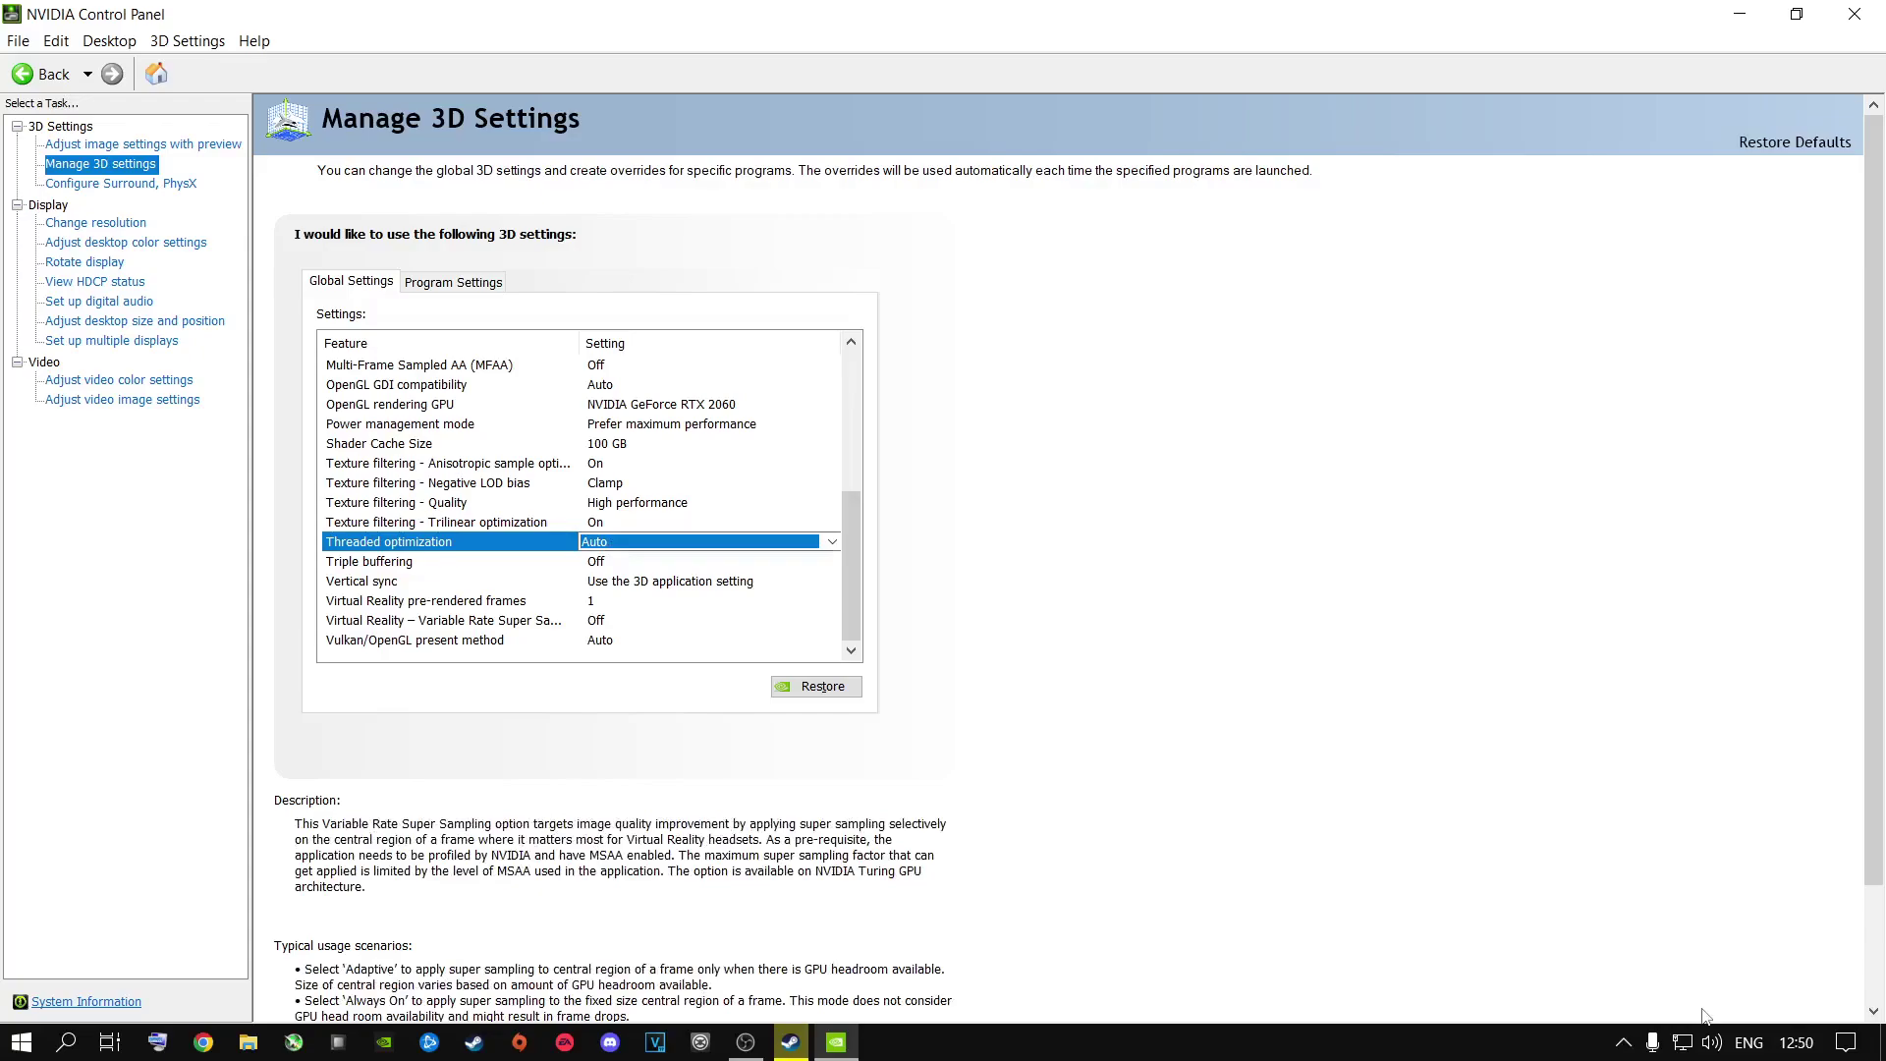
On the Configure Surround, PhysX page, choose NVIDIA GeForce RTX 2060 as the PhysX processor.
left_click(103, 187)
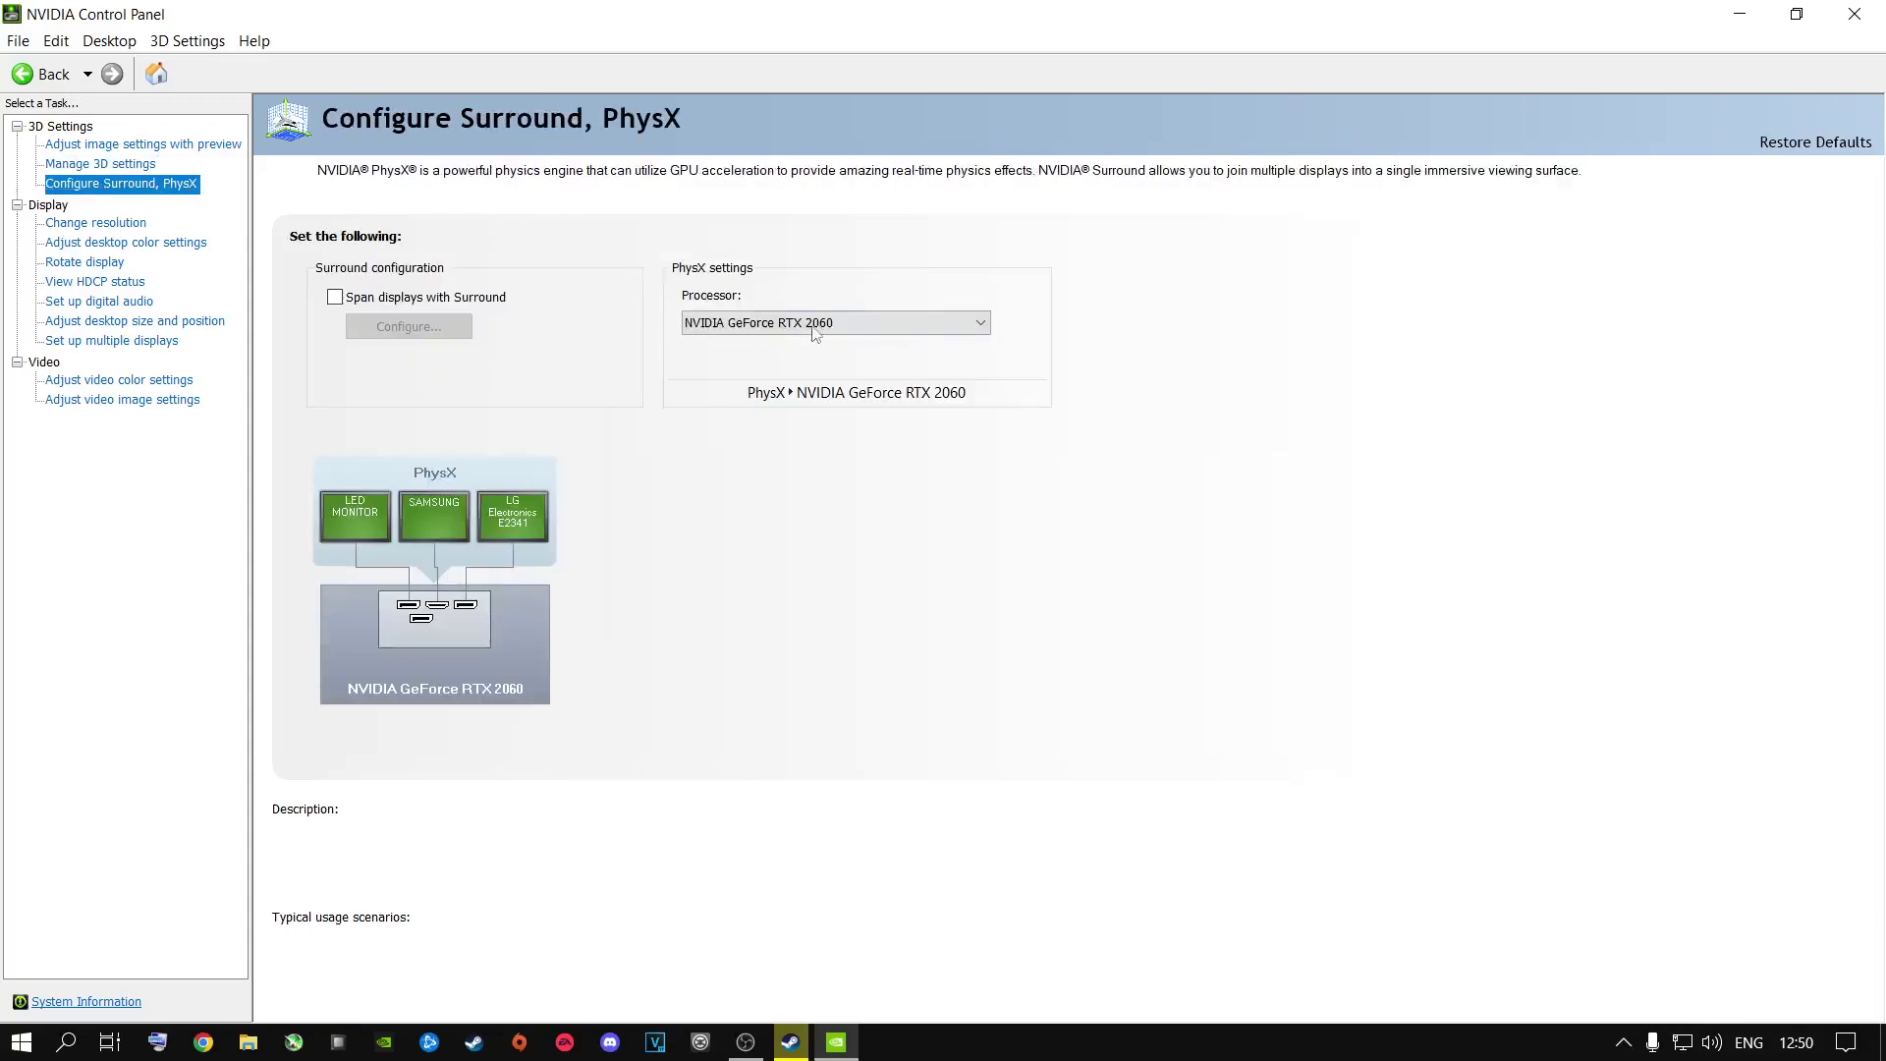
left_click(806, 326)
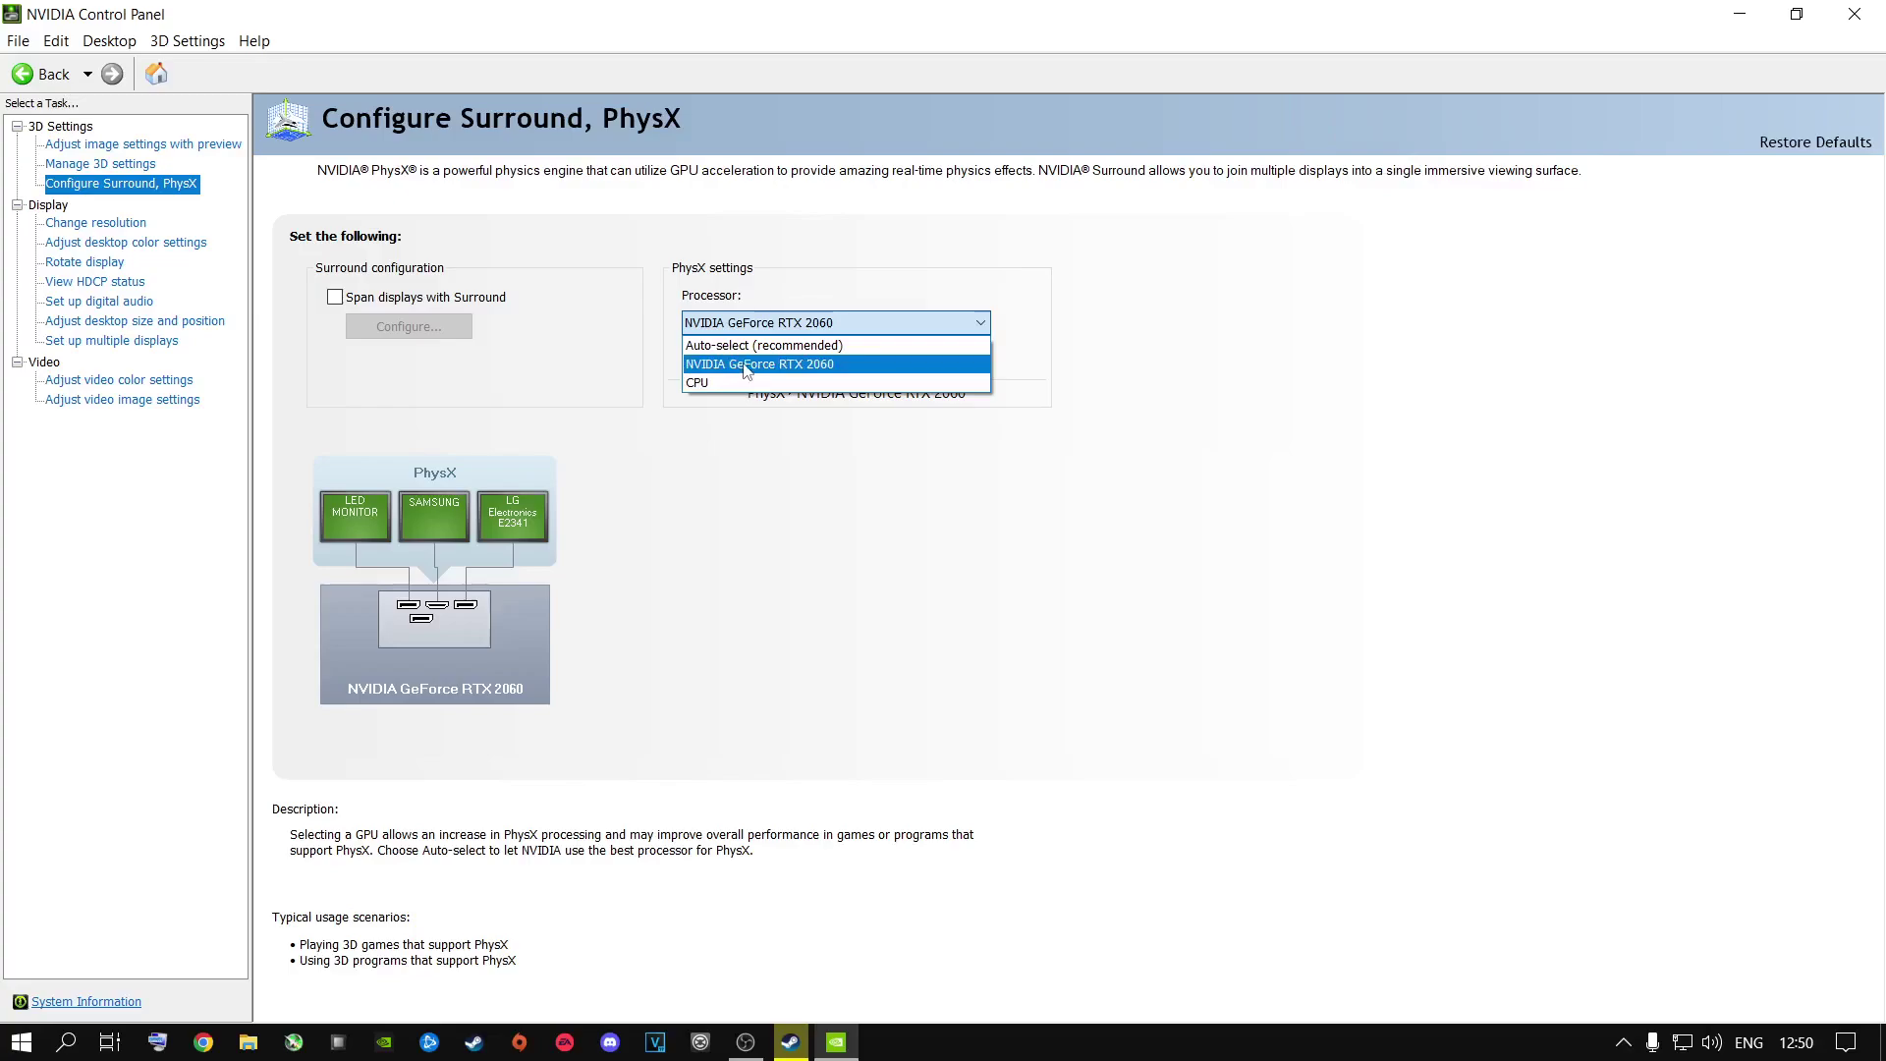
left_click(745, 366)
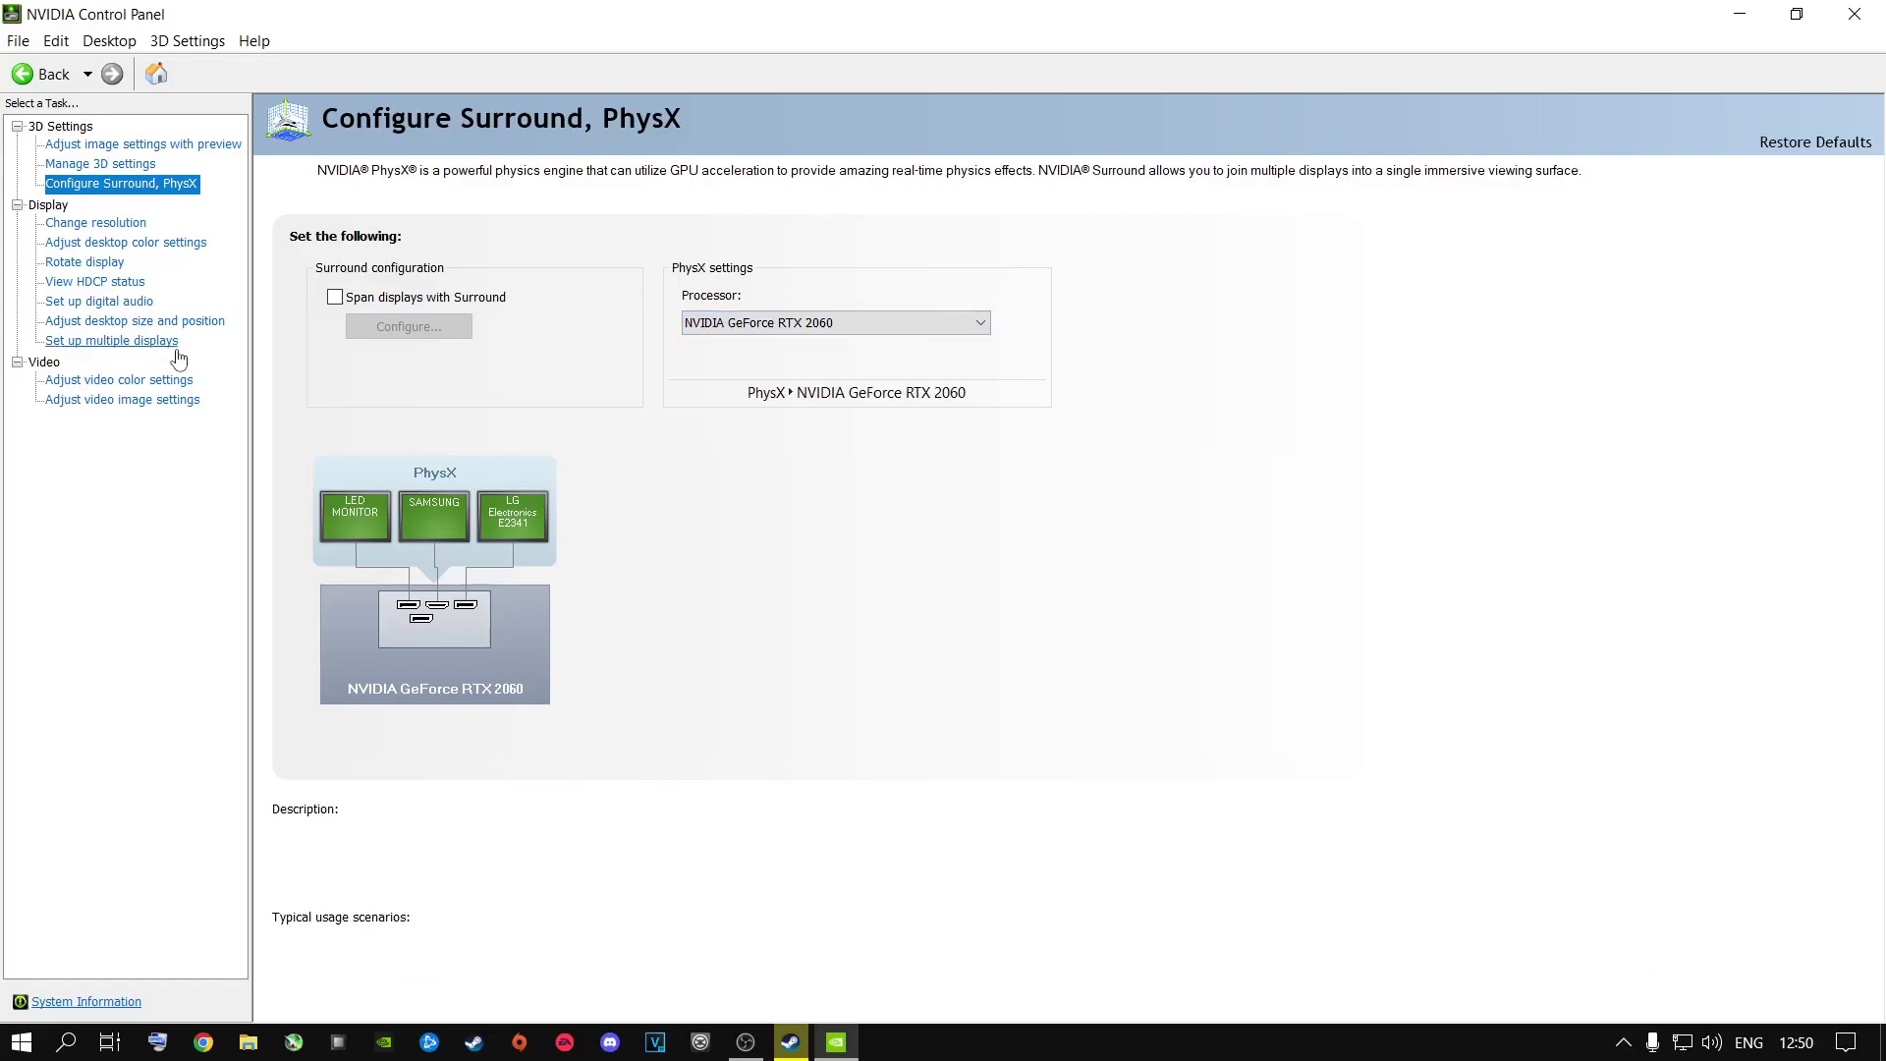
In the desktop color settings, set Digital vibrance to 80% with reference image 3, then apply the change and close the control panel.
left_click(81, 245)
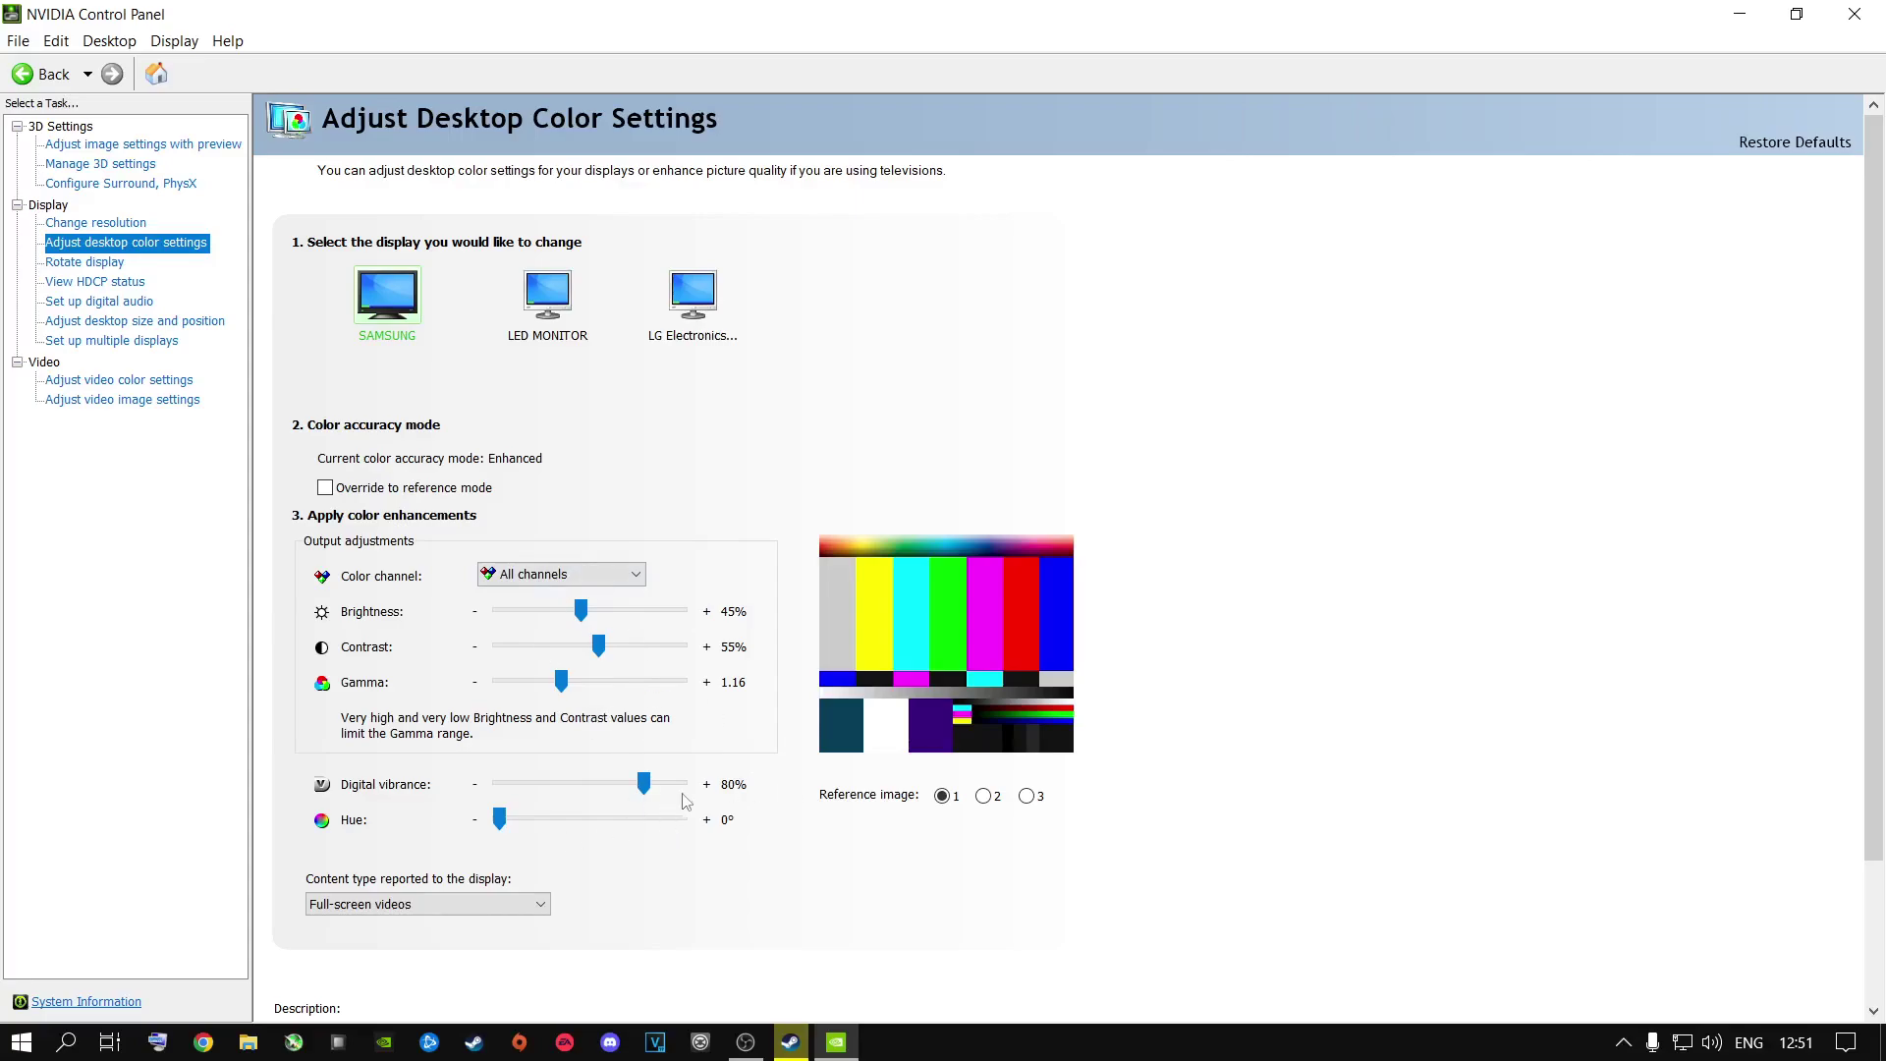
mouse_move(648, 789)
left_mouse_down()
mouse_move(619, 789)
mouse_move(666, 789)
mouse_move(556, 788)
mouse_move(652, 790)
left_mouse_up()
left_click(1026, 796)
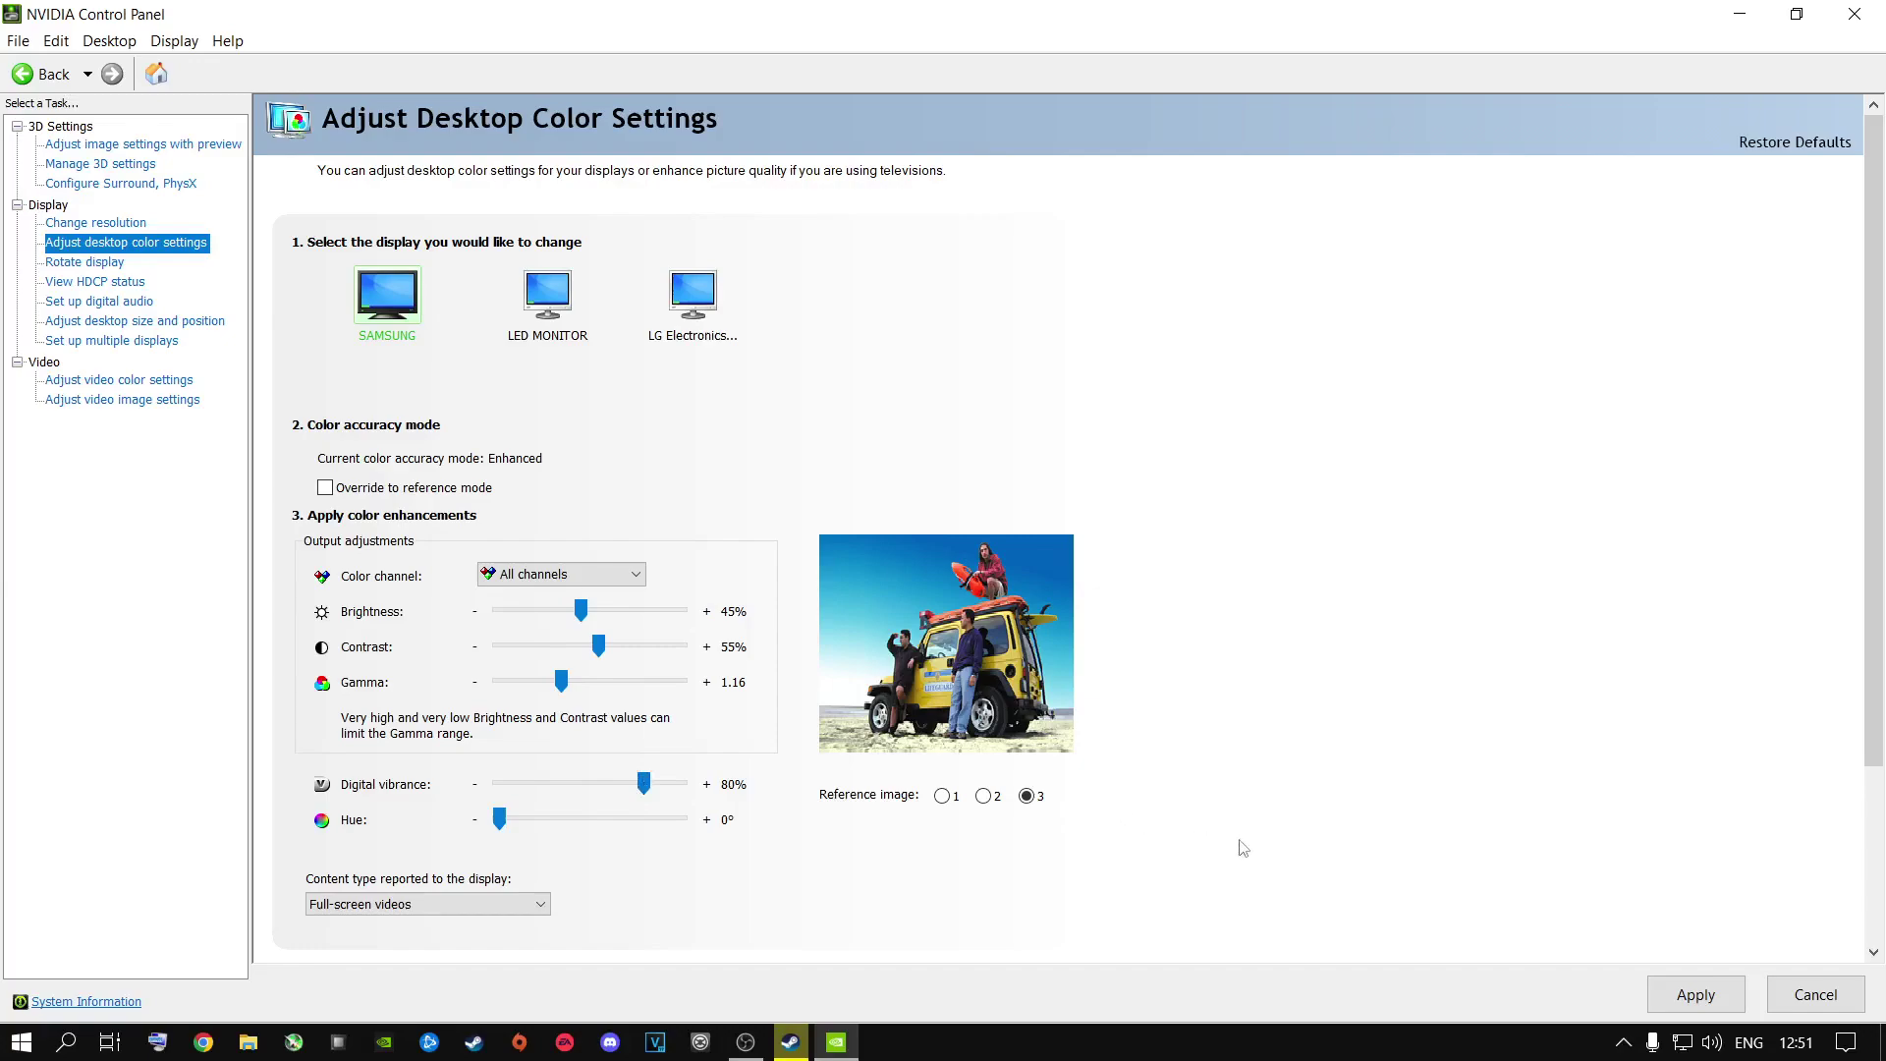
left_click(1692, 995)
left_click(1855, 14)
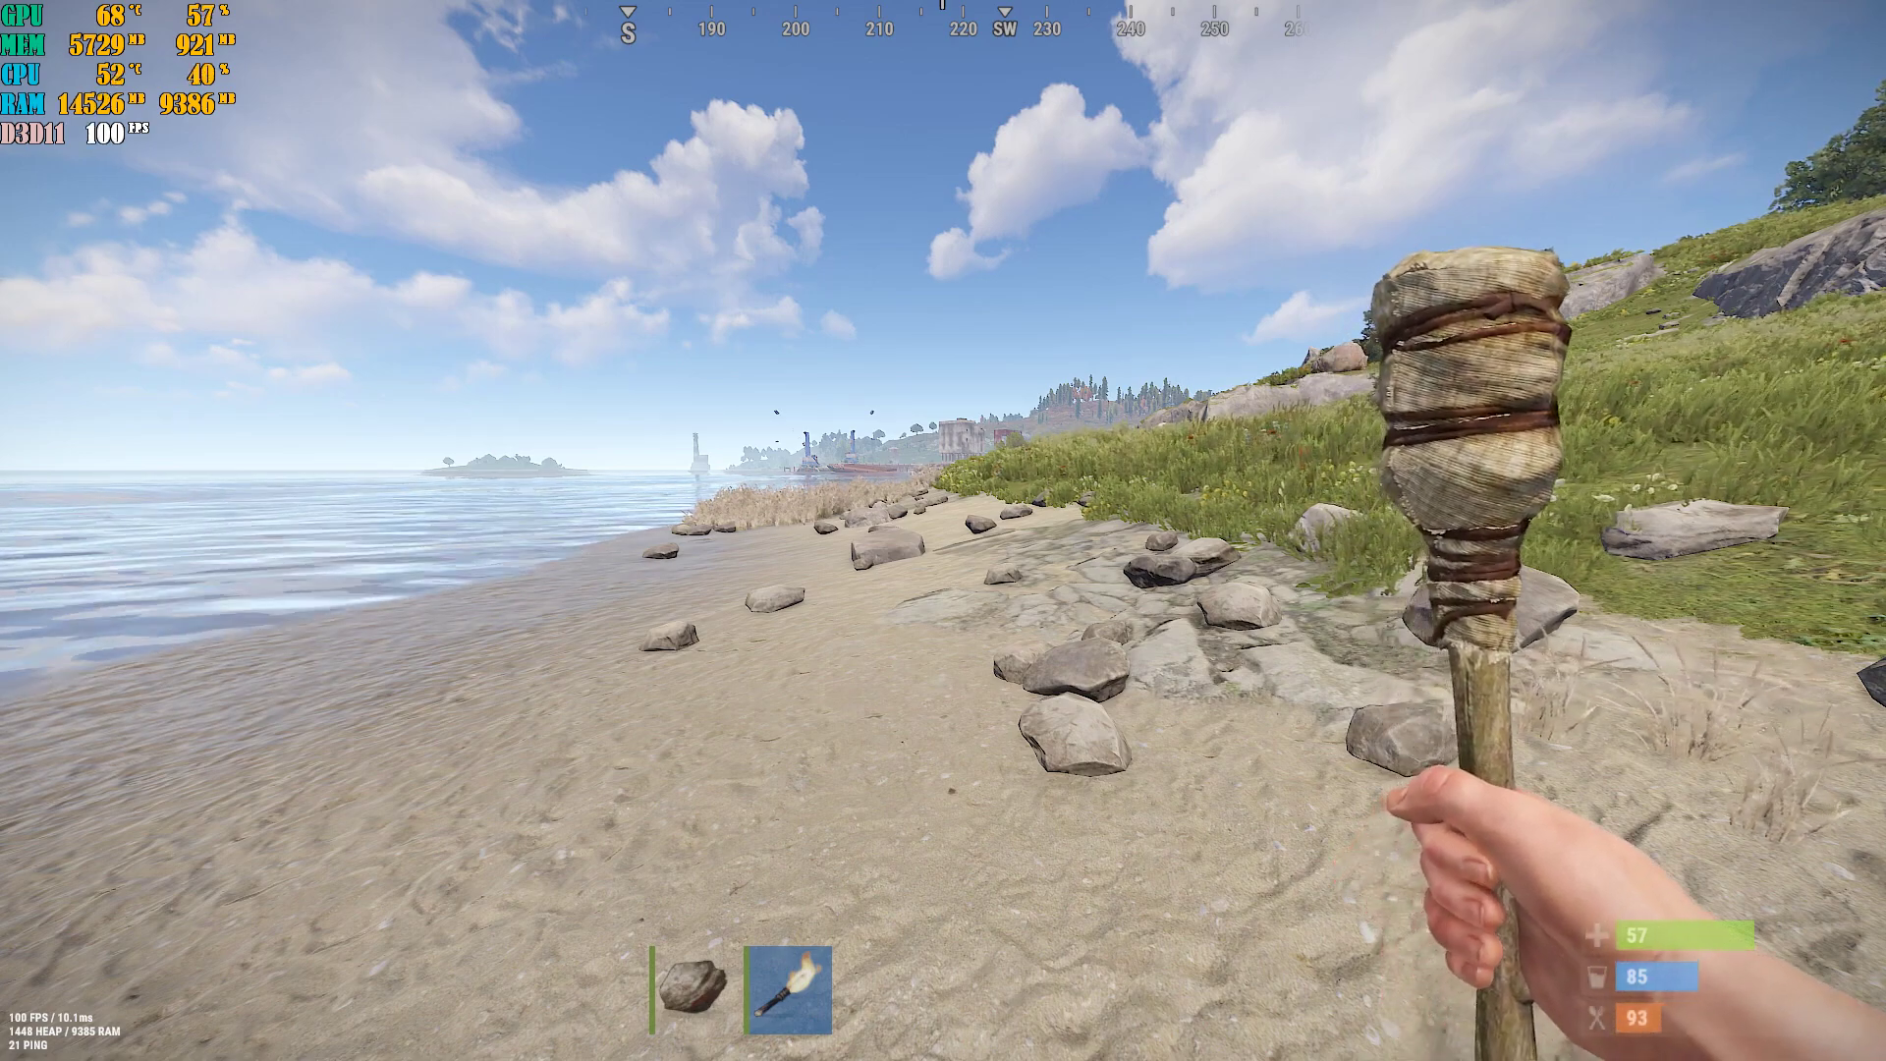
In Rust, open the options and review the Graphics, Image Effects and Experimental settings.
key("Escape")
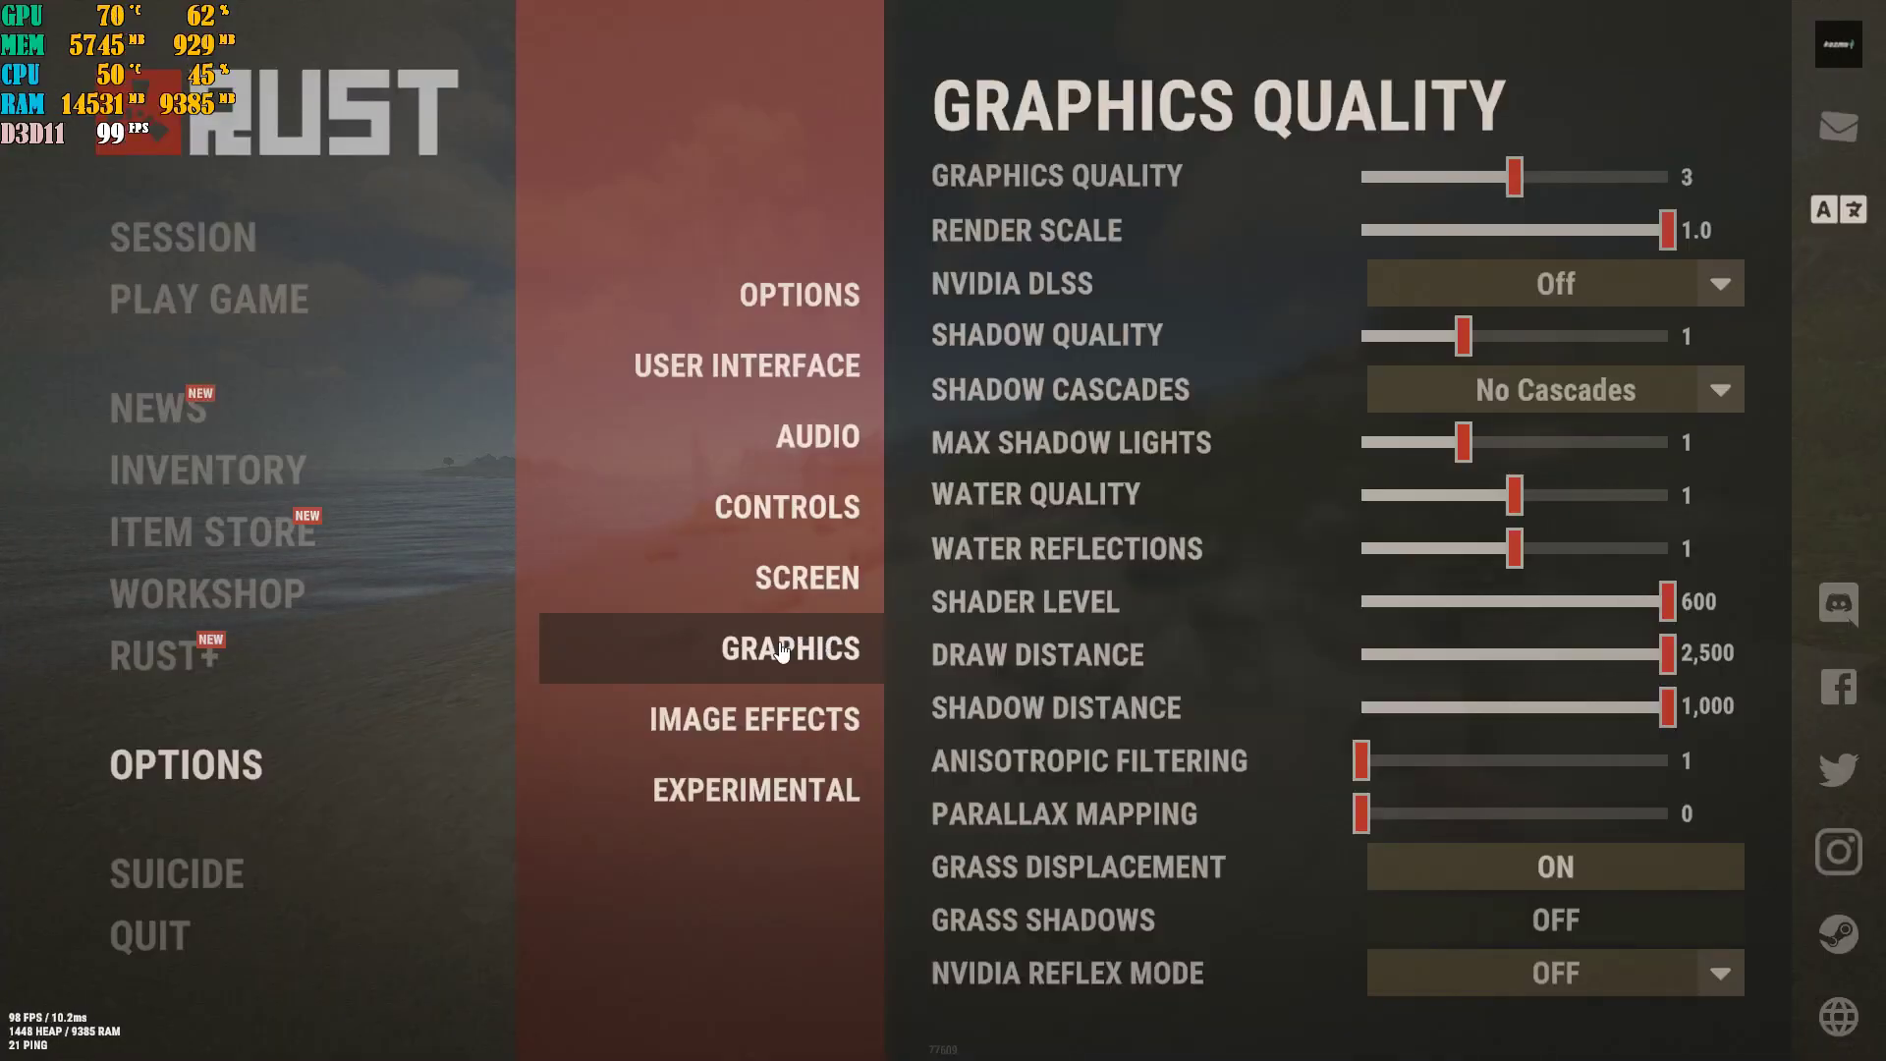
scroll(1320, 497, "down", 3)
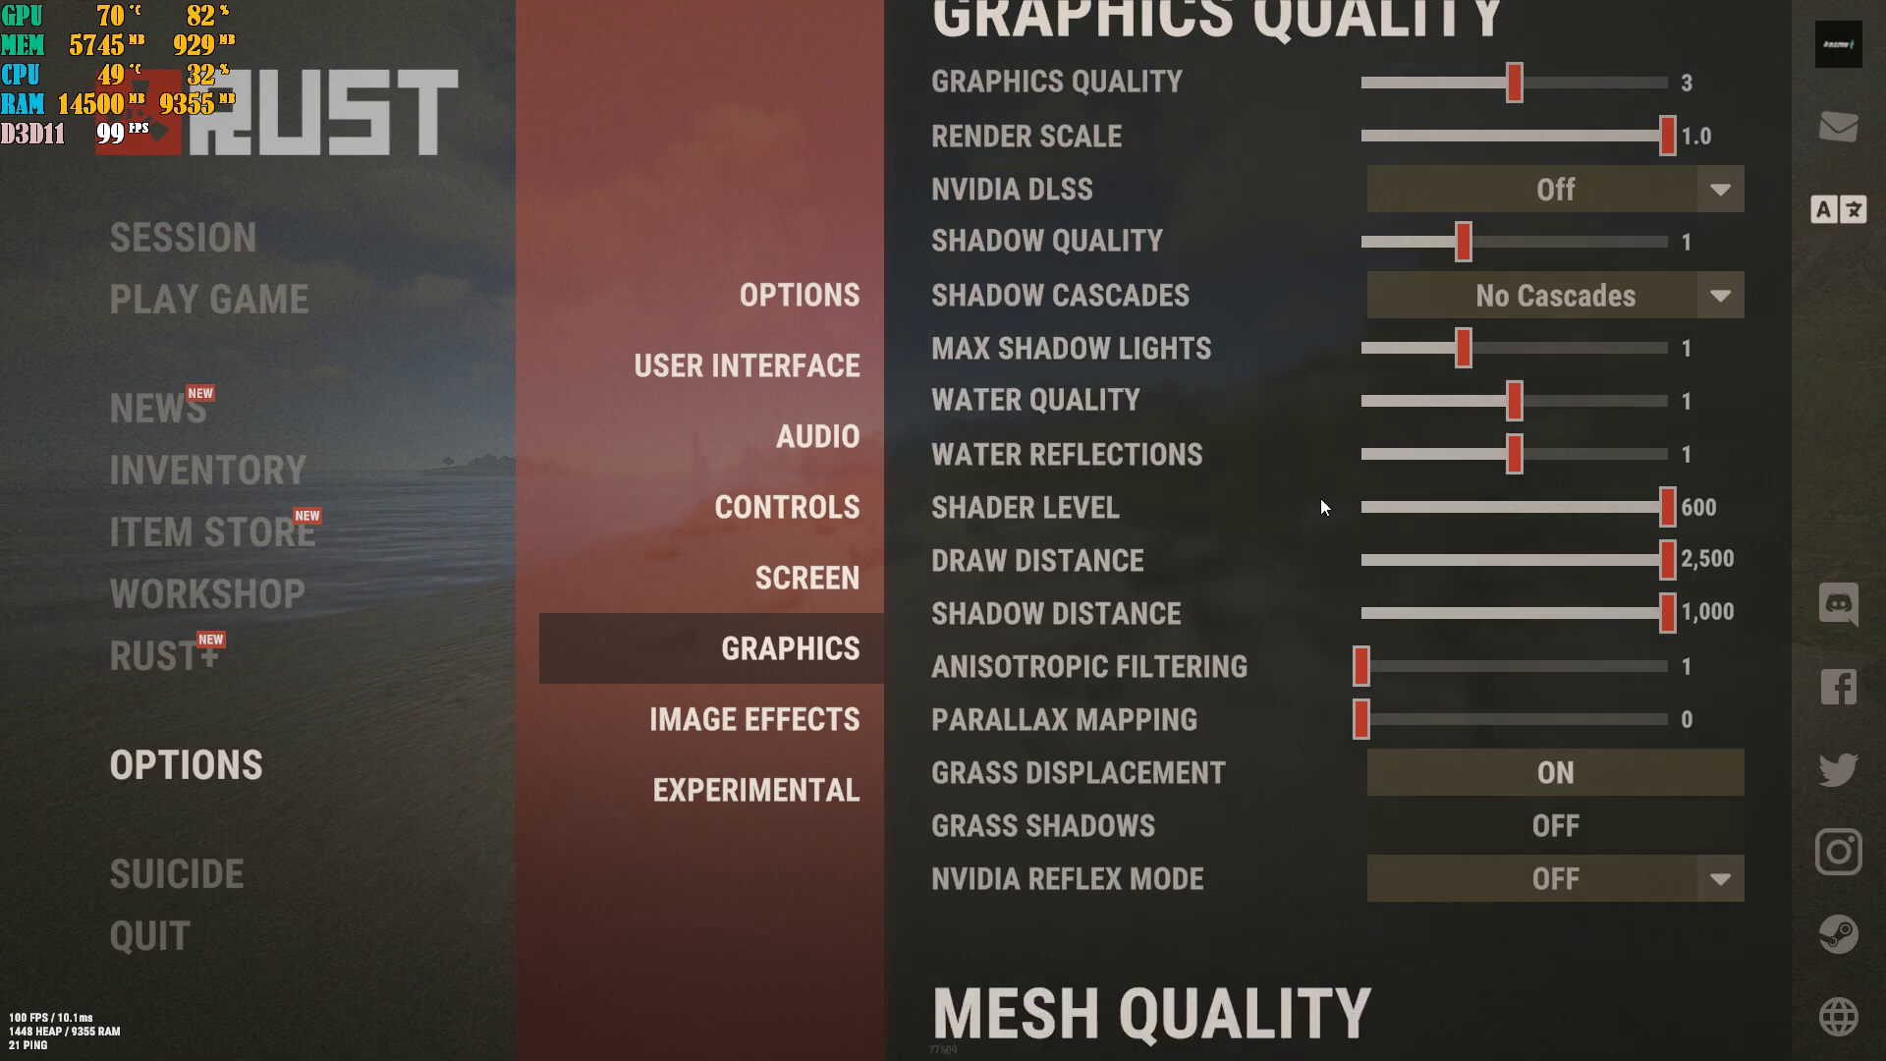
scroll(1320, 499, "down", 2)
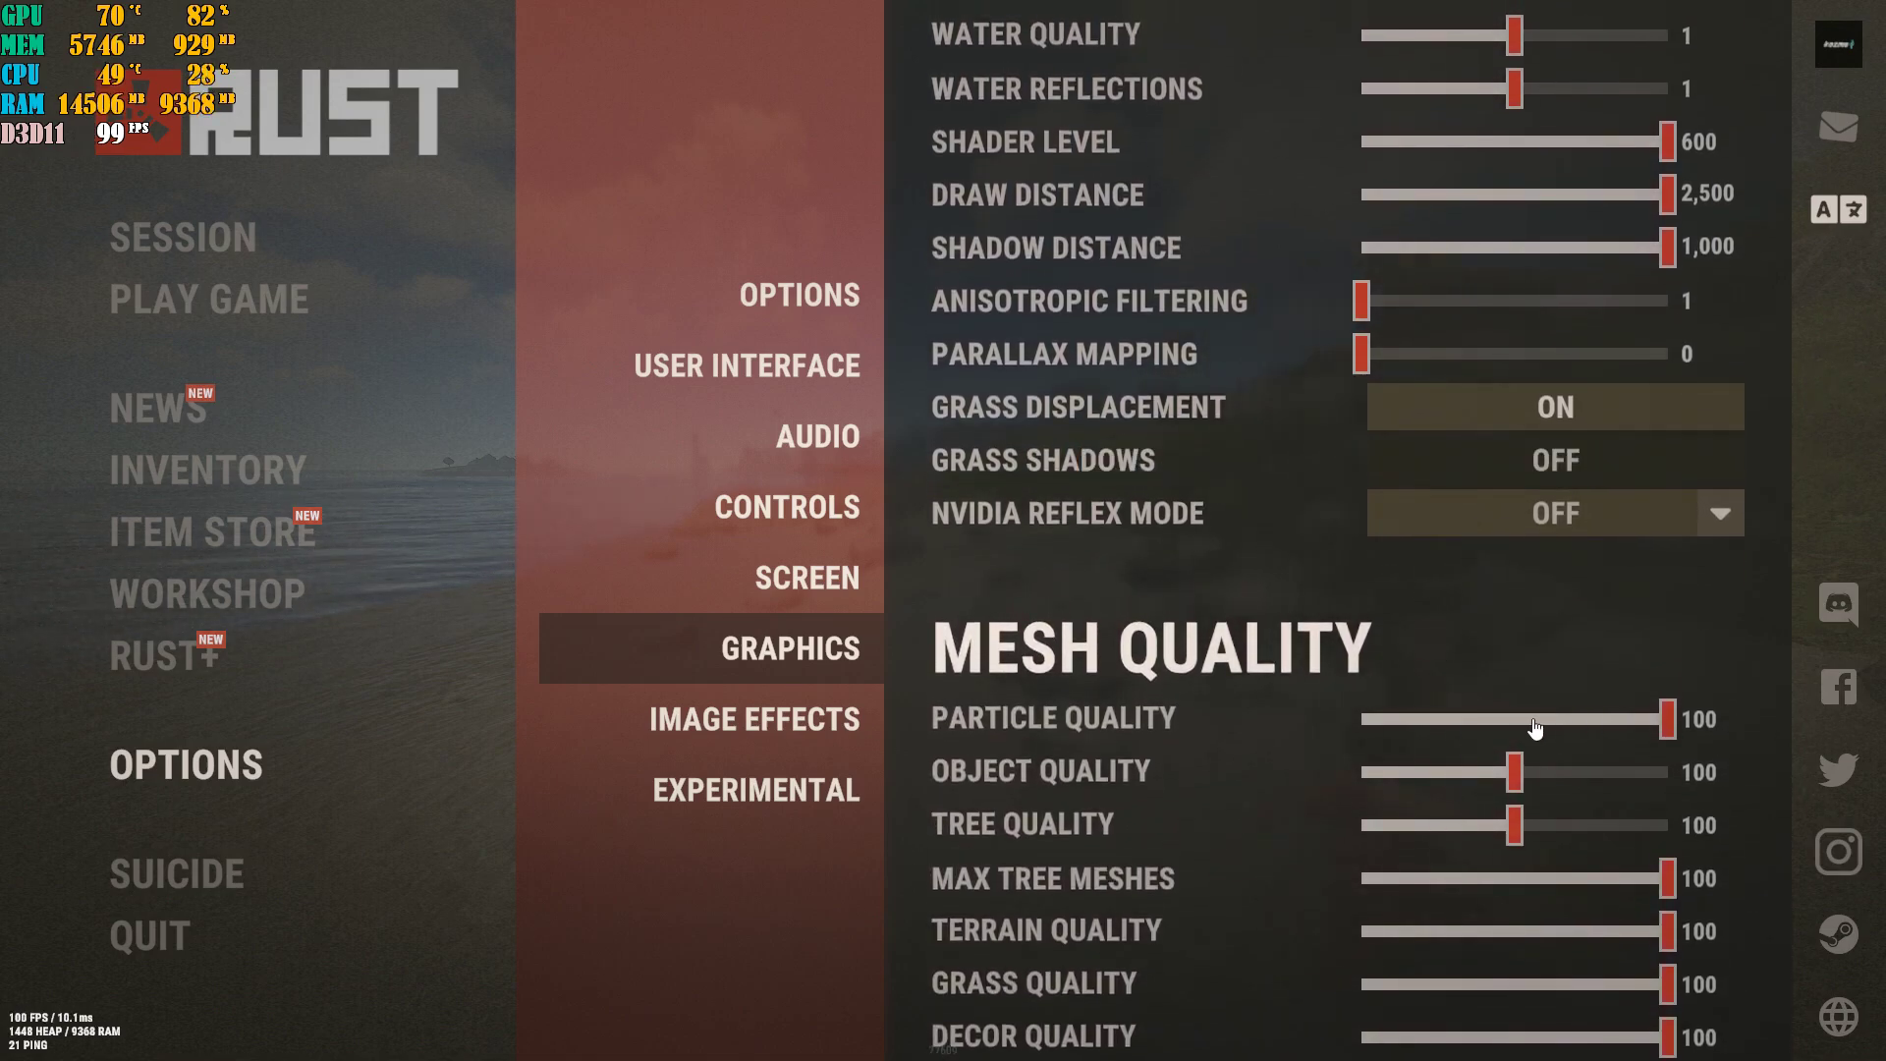
scroll(1375, 933, "up", 5)
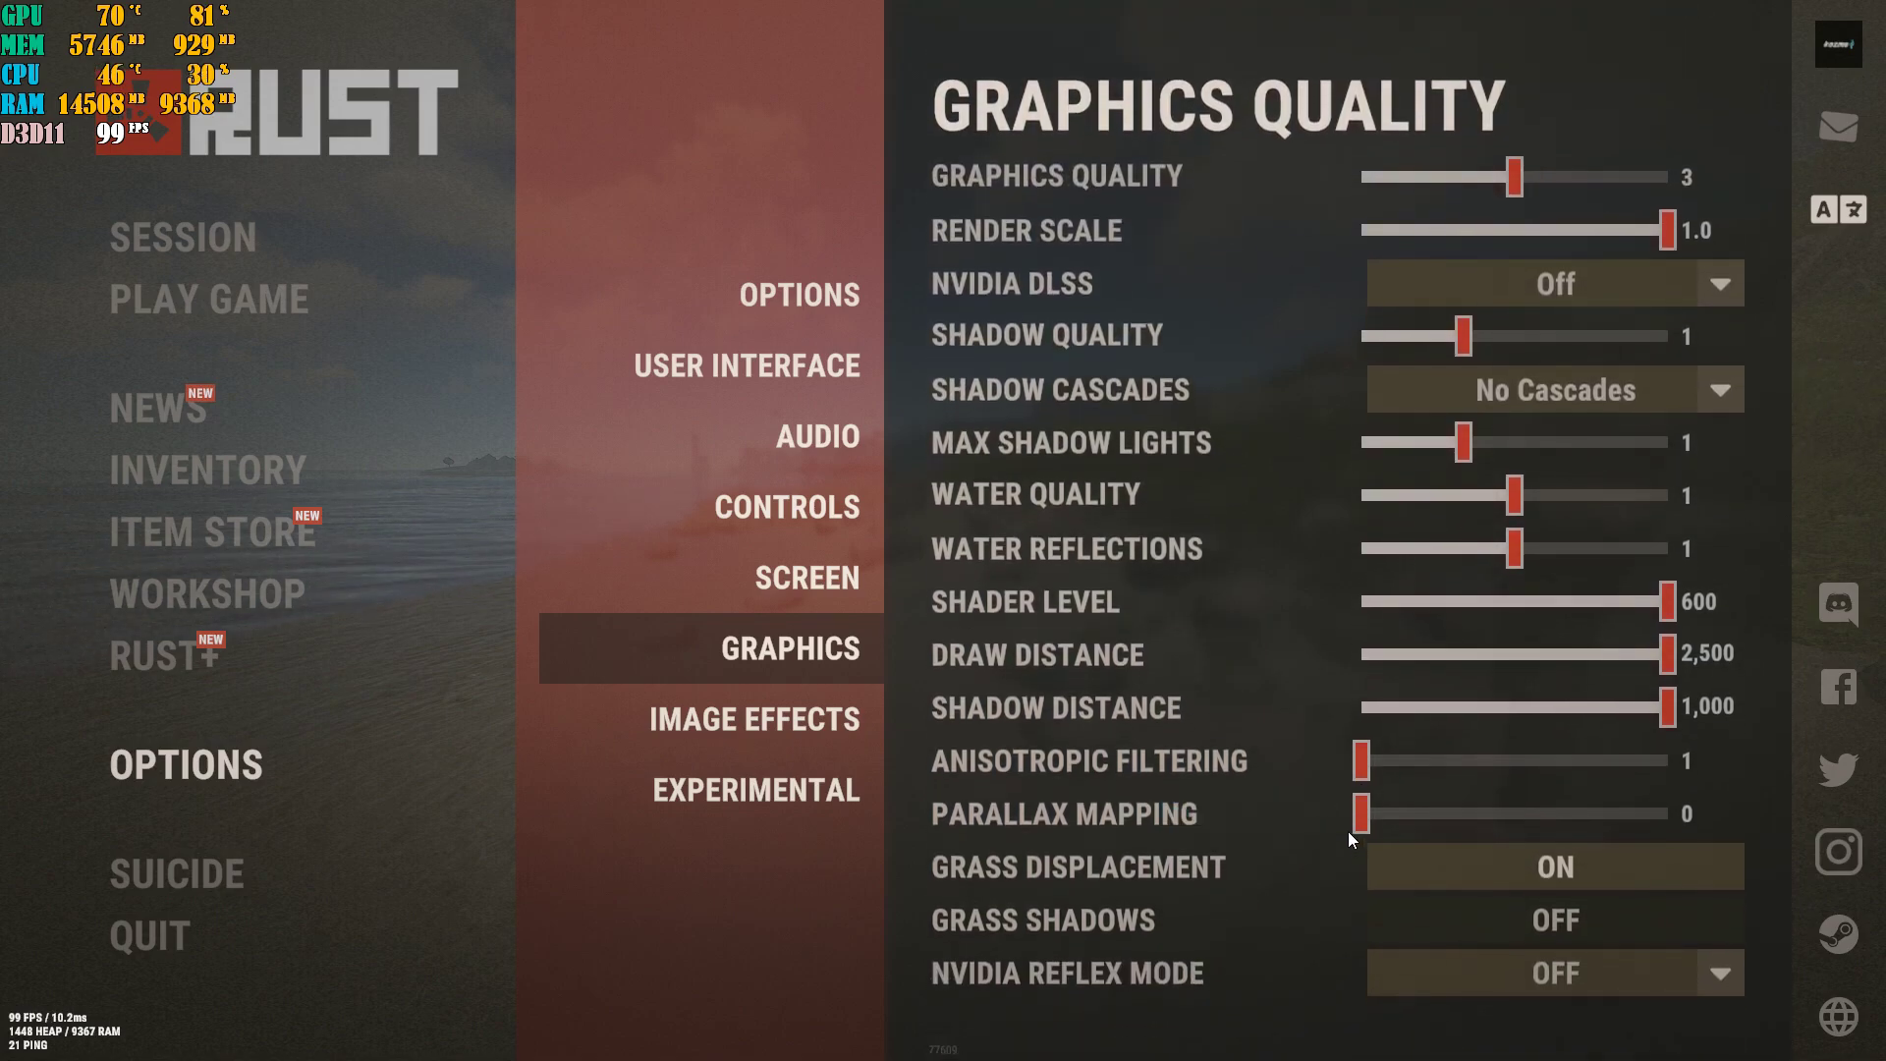
left_click(796, 728)
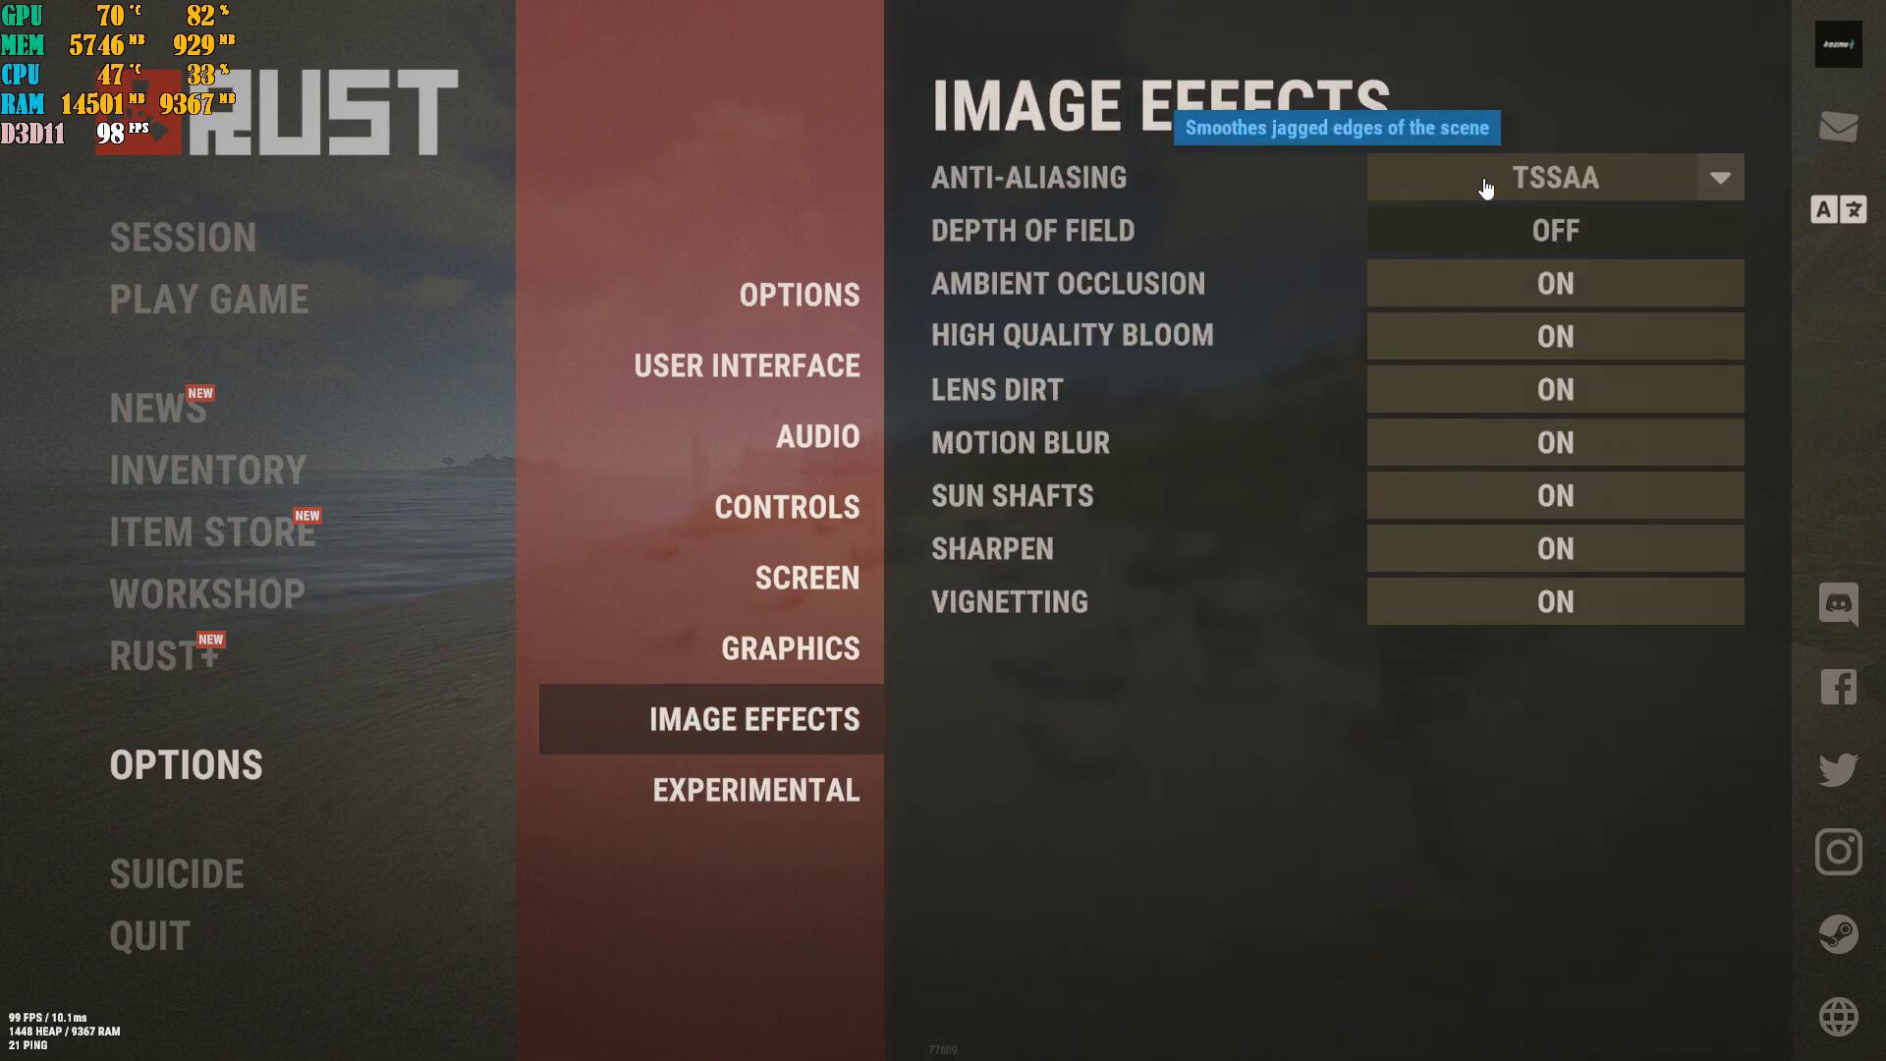
left_click(735, 798)
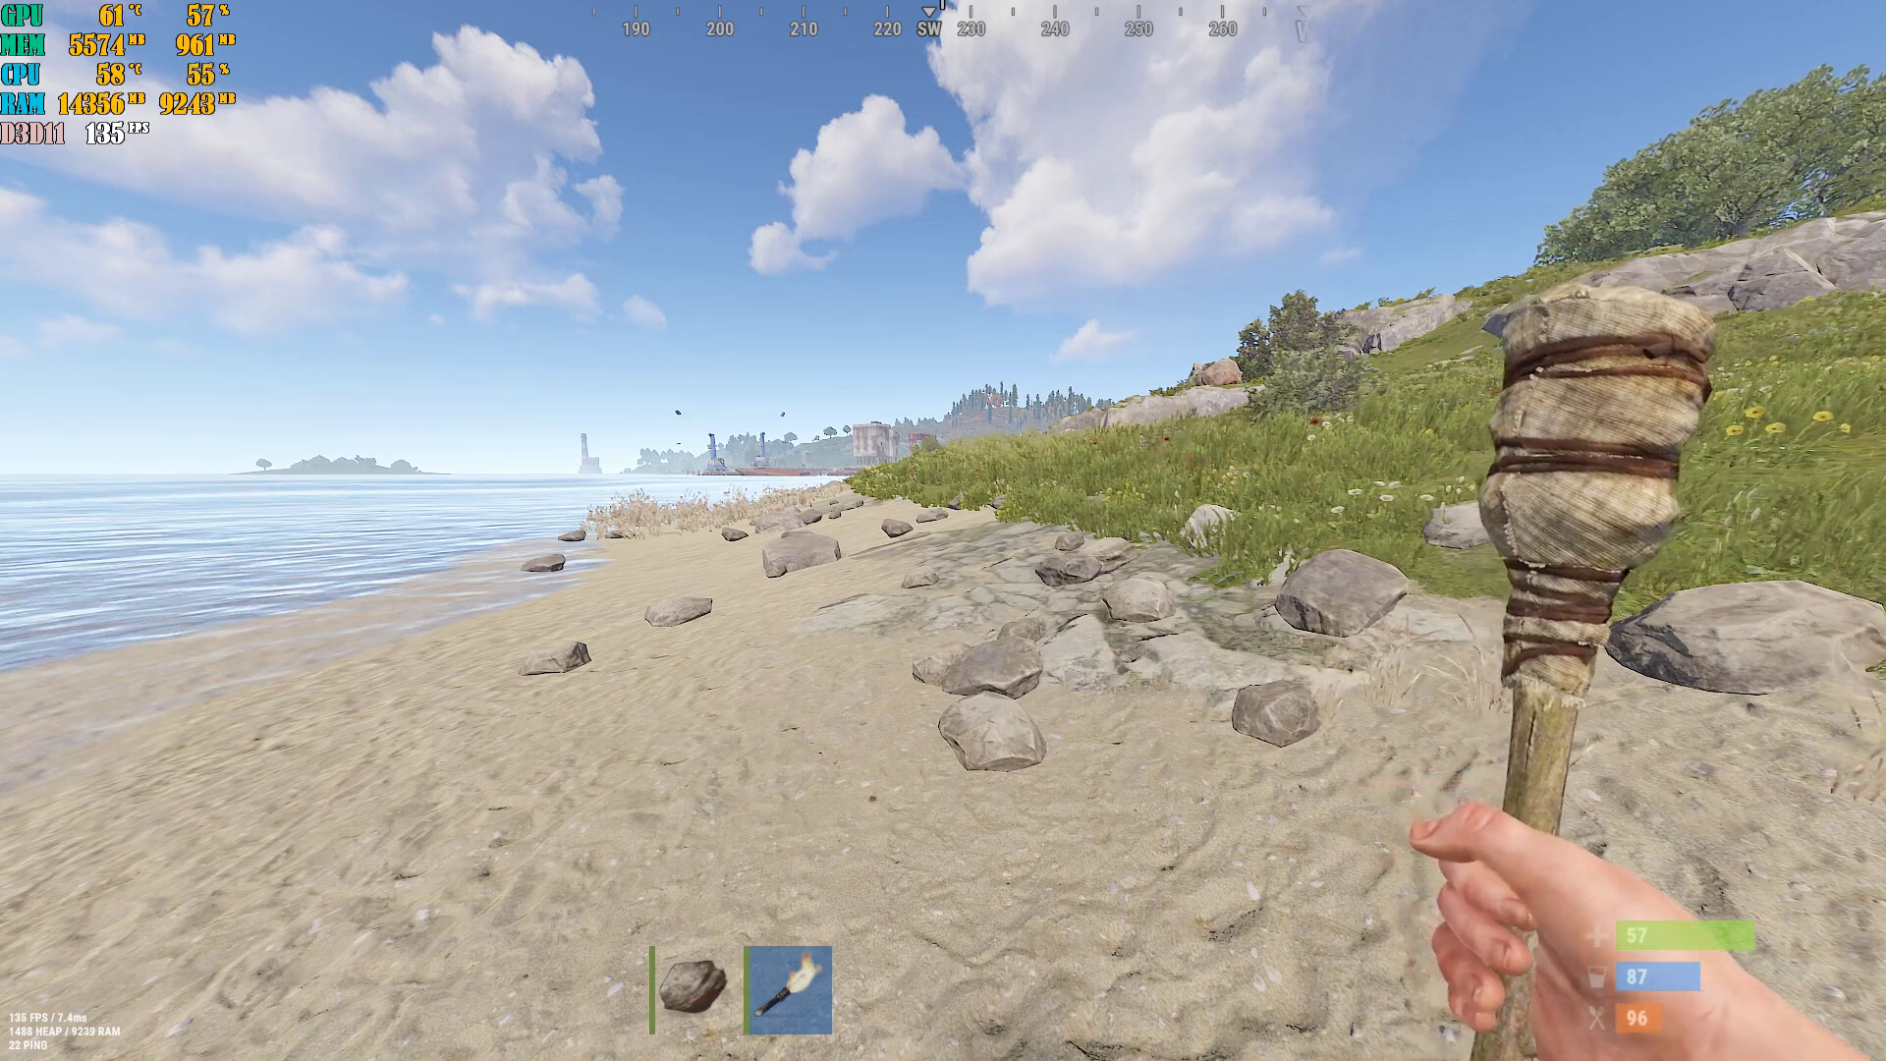
Reopen Rust's graphics options and review the lowered Graphics Quality and Mesh Quality settings.
key("Escape")
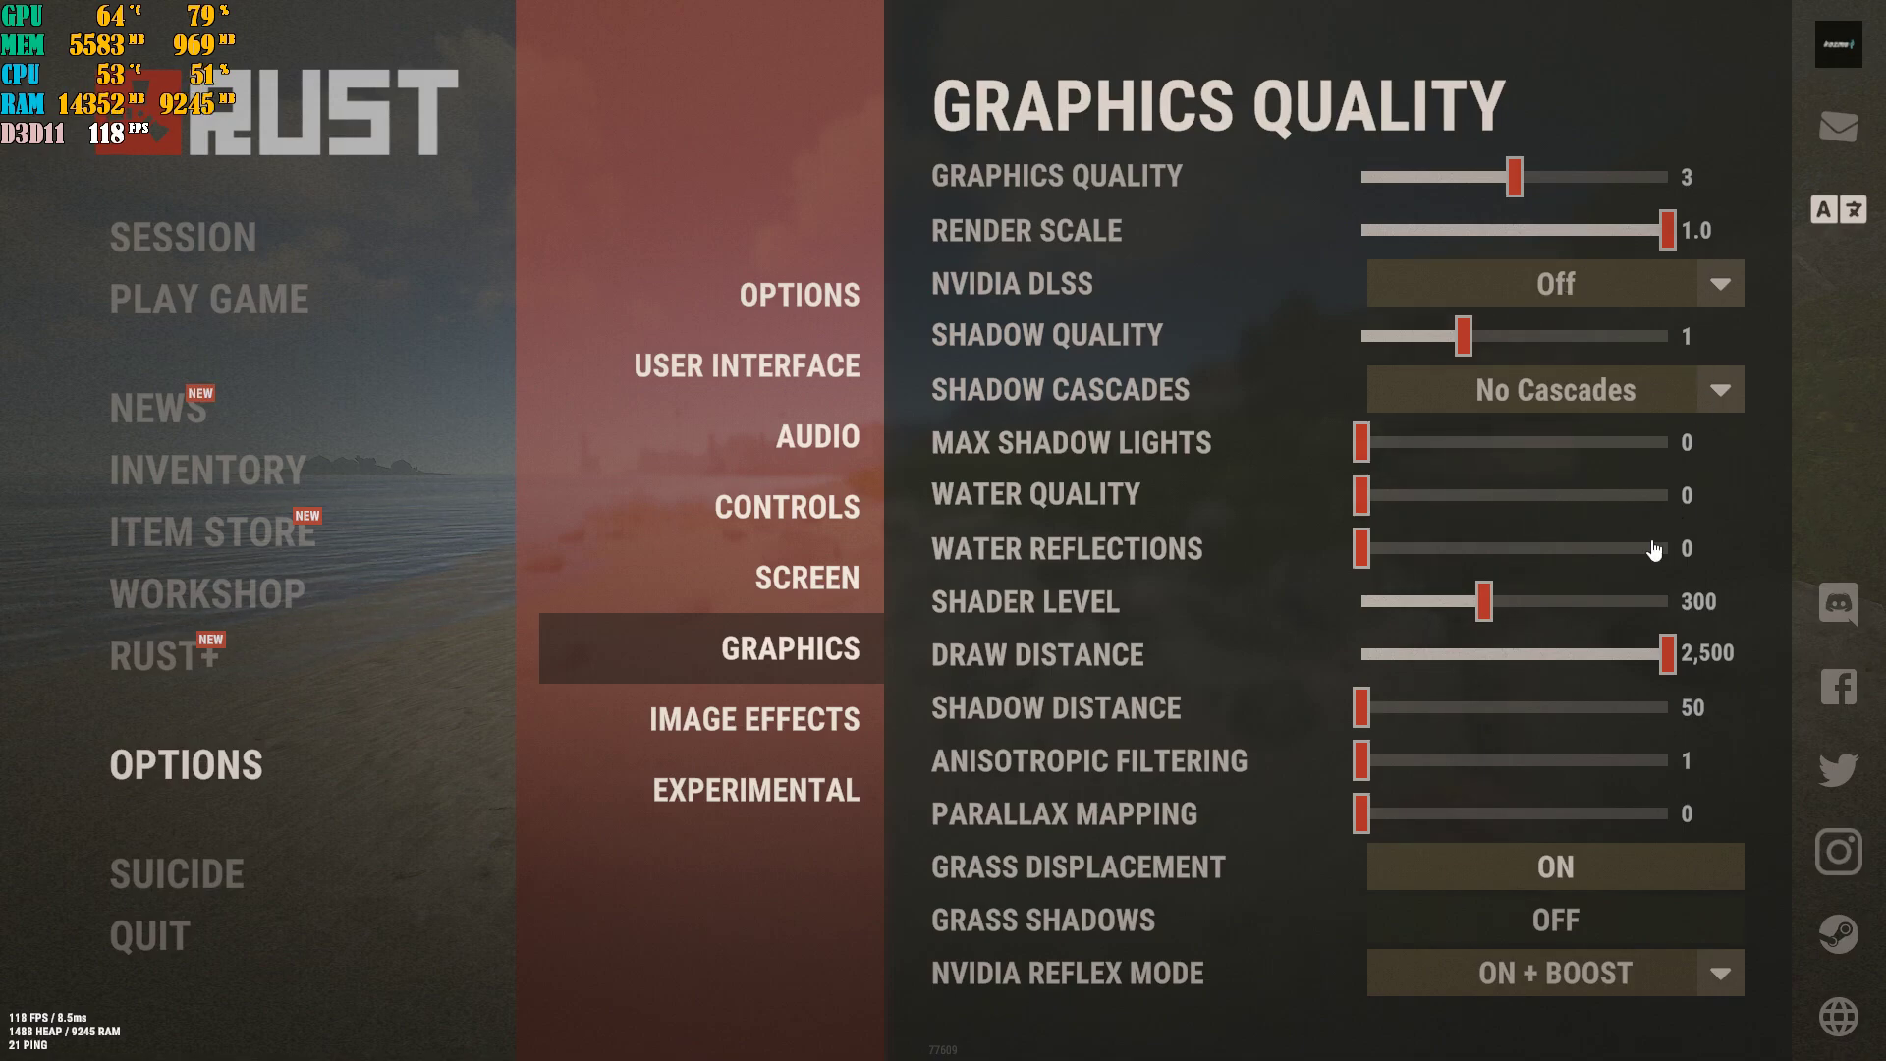
scroll(1615, 635, "down", 3)
scroll(1617, 645, "down", 2)
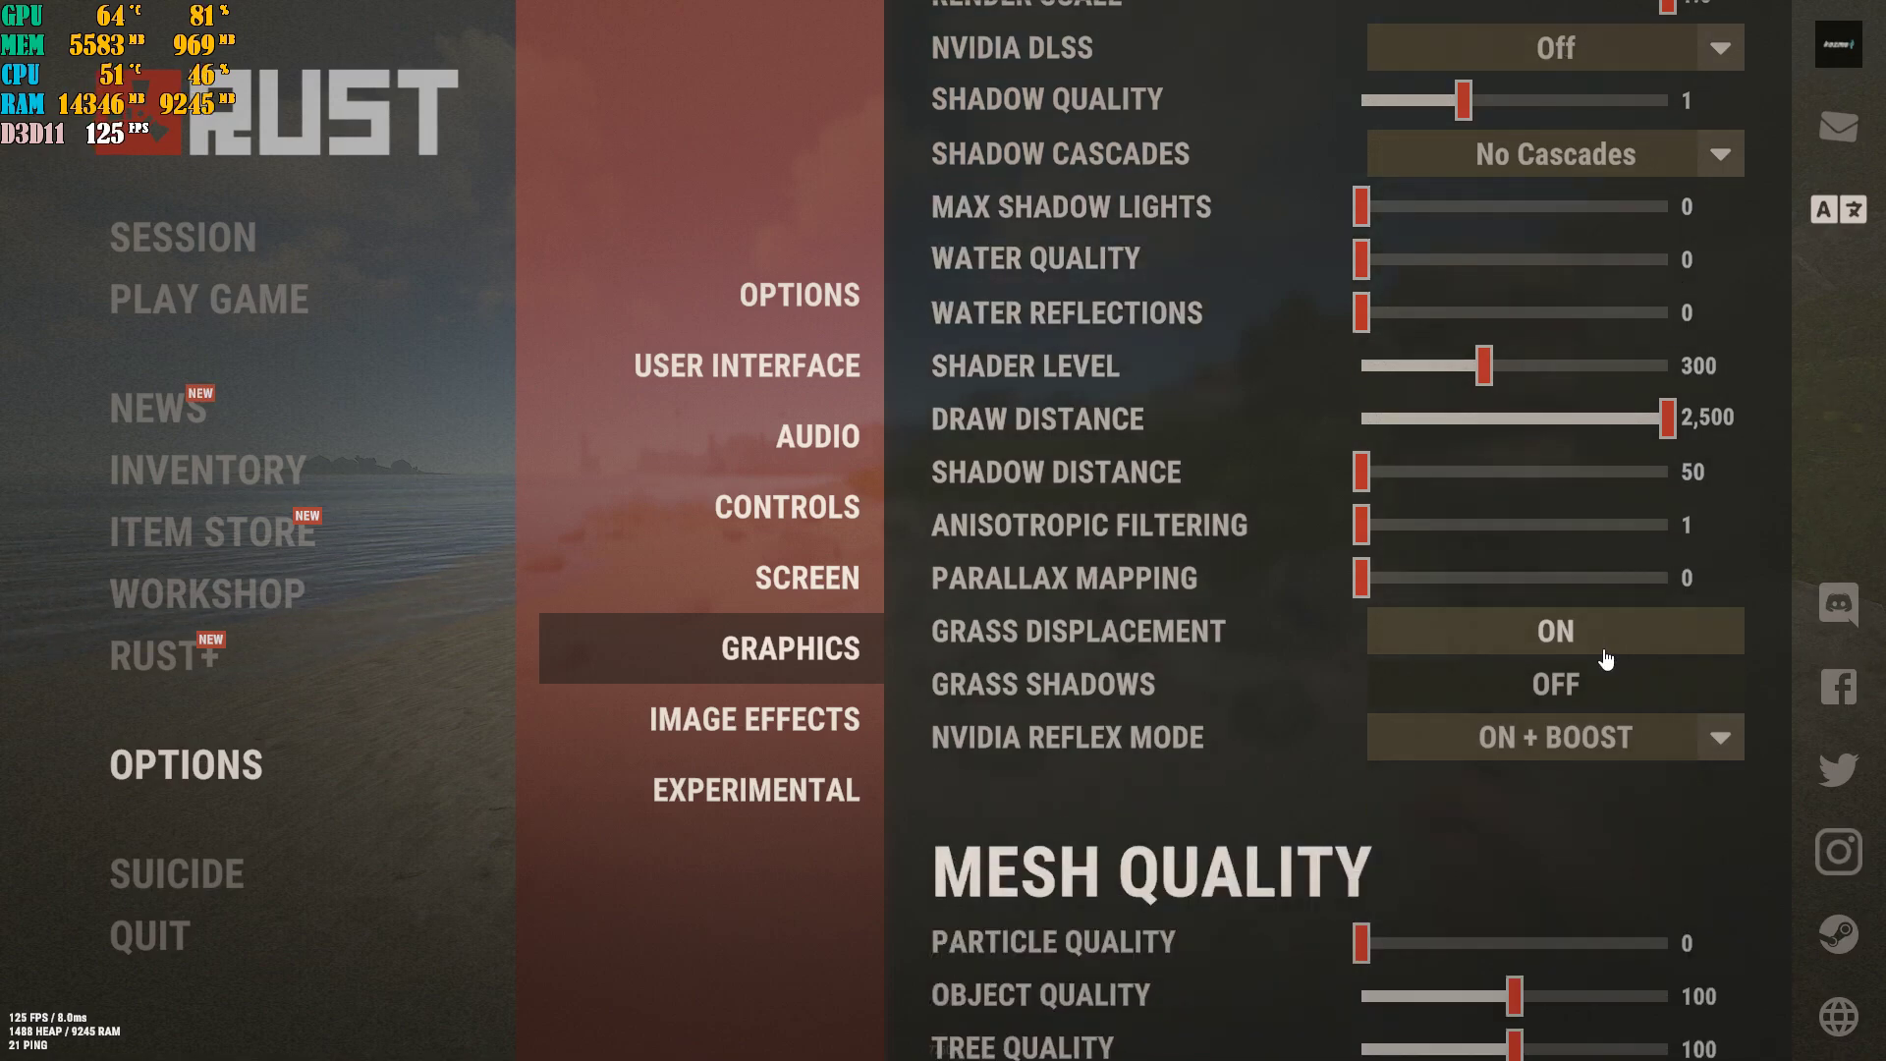
scroll(1605, 654, "down", 5)
scroll(1605, 656, "down", 1)
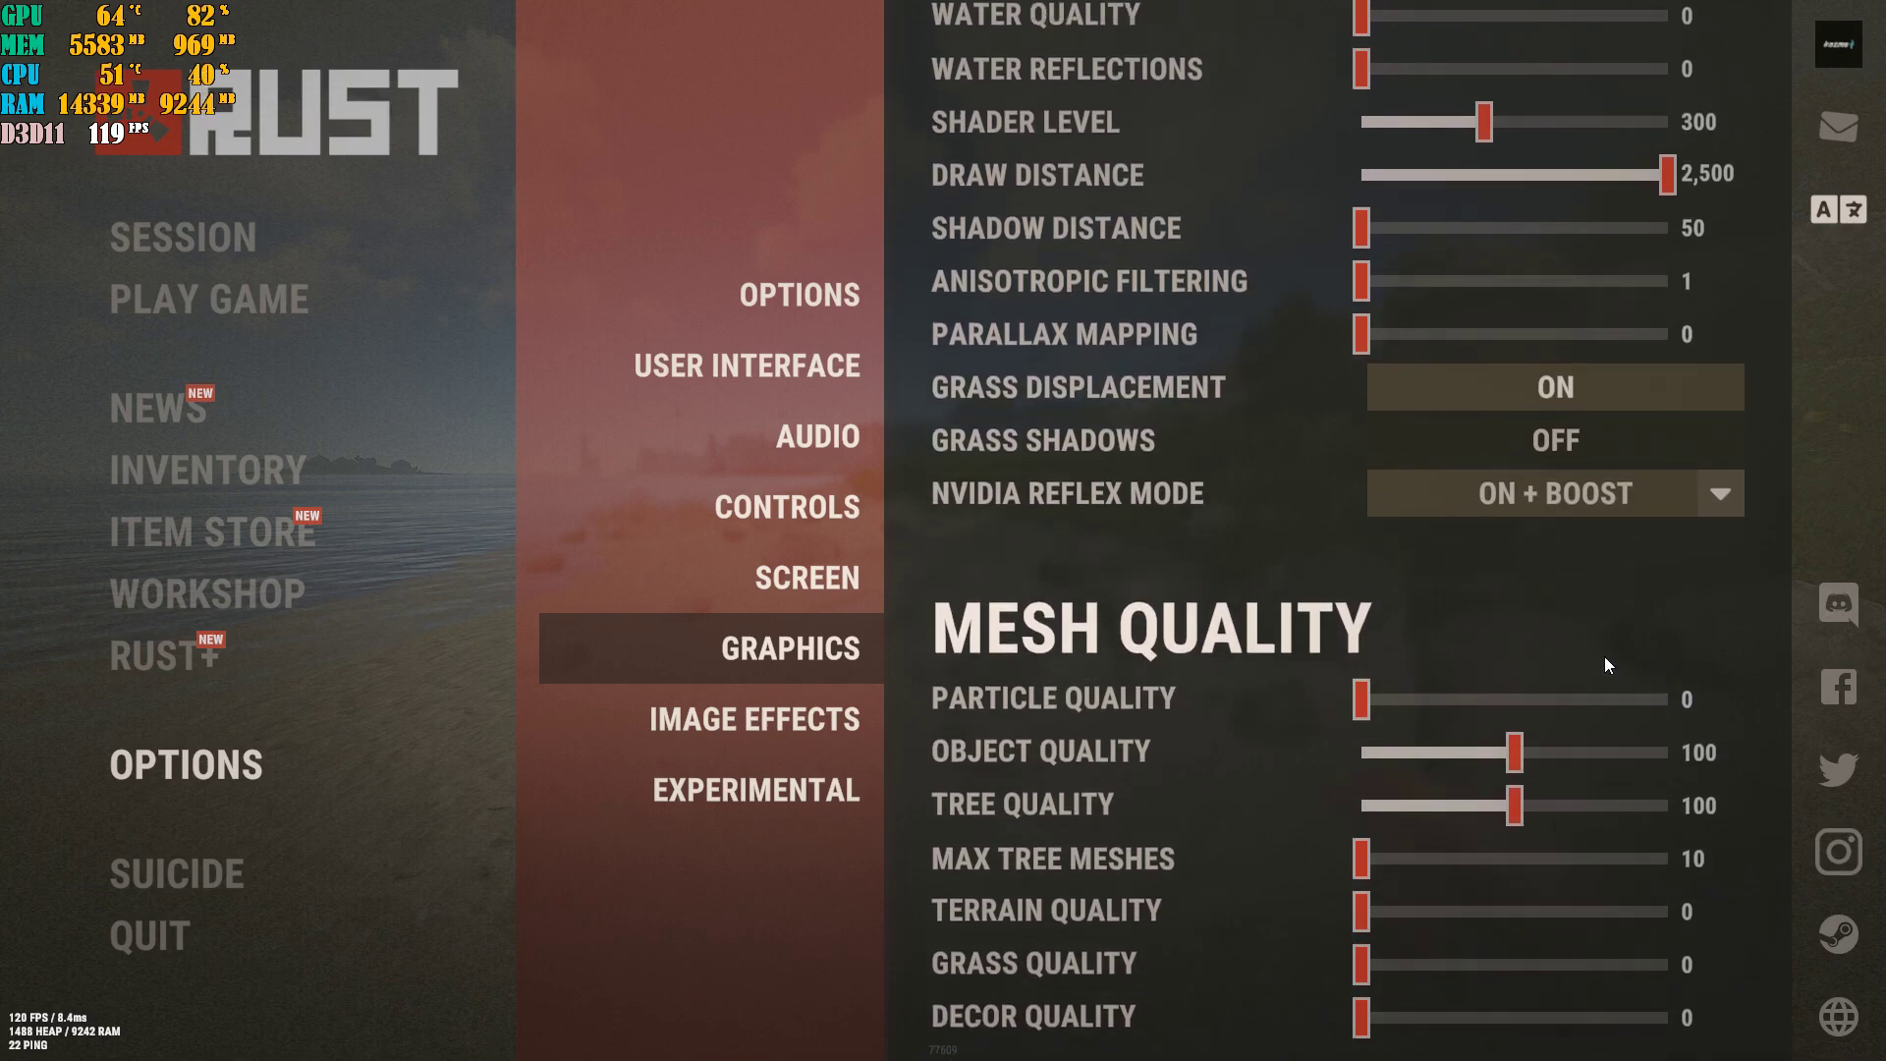